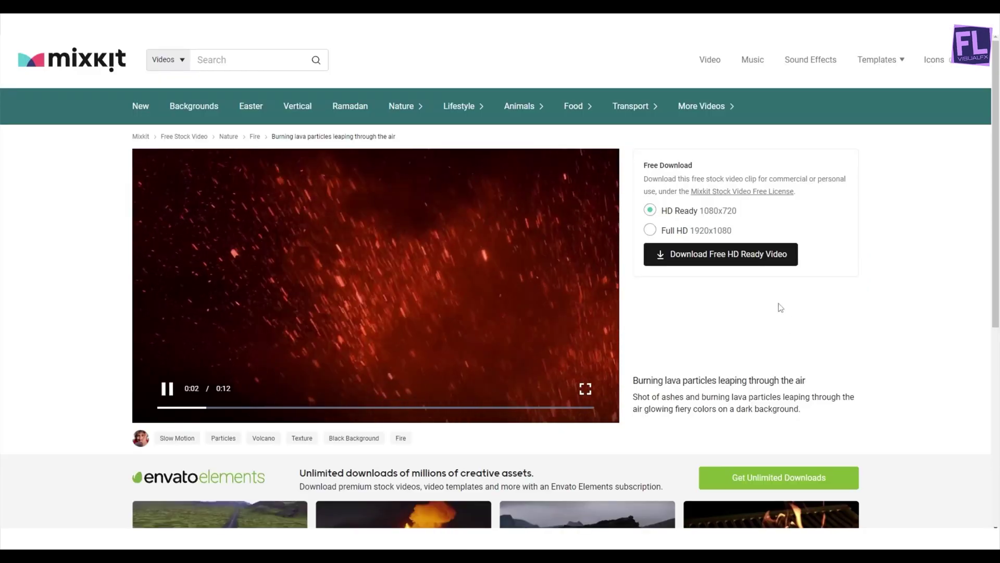
left_click(678, 213)
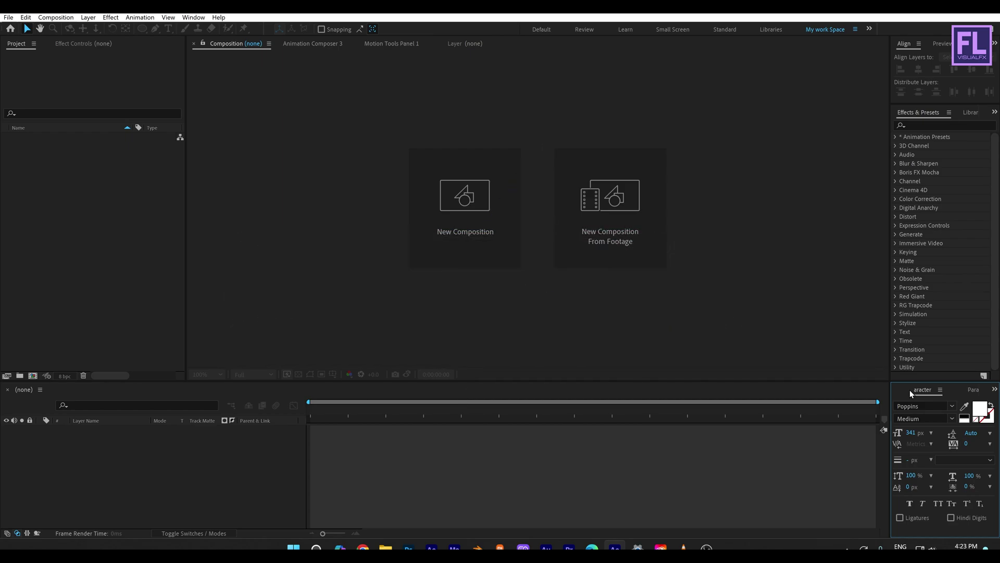
Create a 1920x1080, 24 fps composition named Logo Animation with a duration of 7 seconds.
left_click(384, 481)
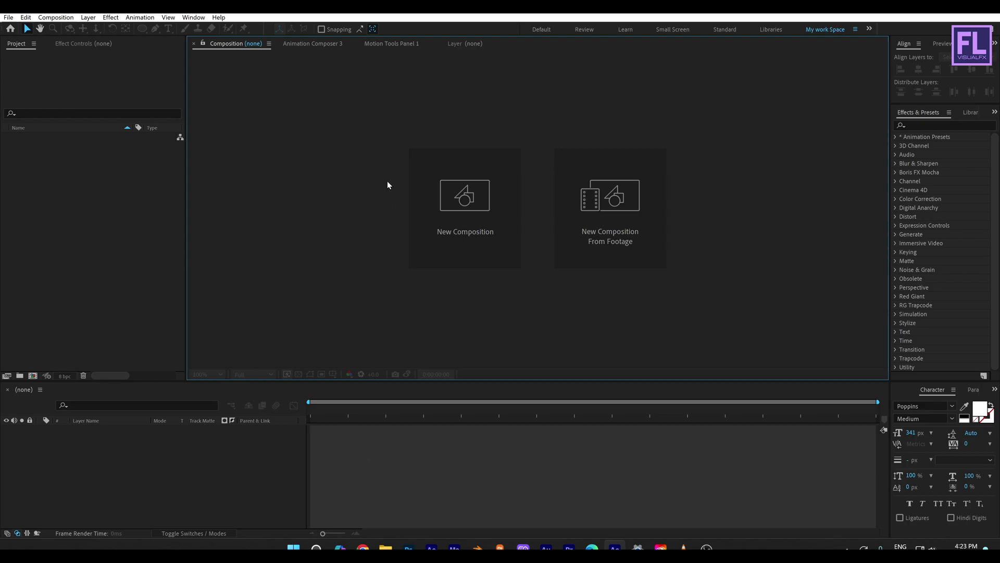
left_click(467, 259)
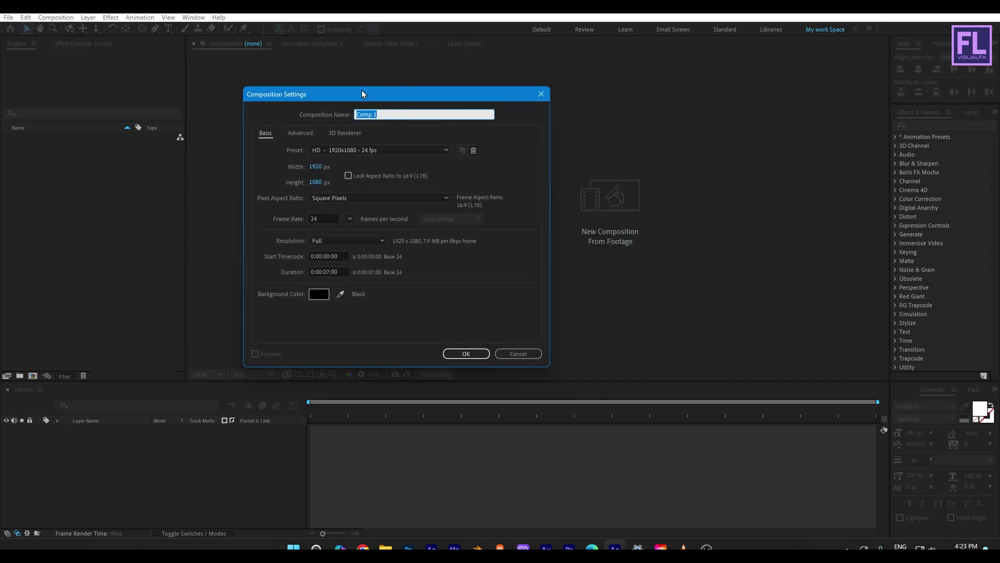
type("Logo Ani")
left_click(461, 355)
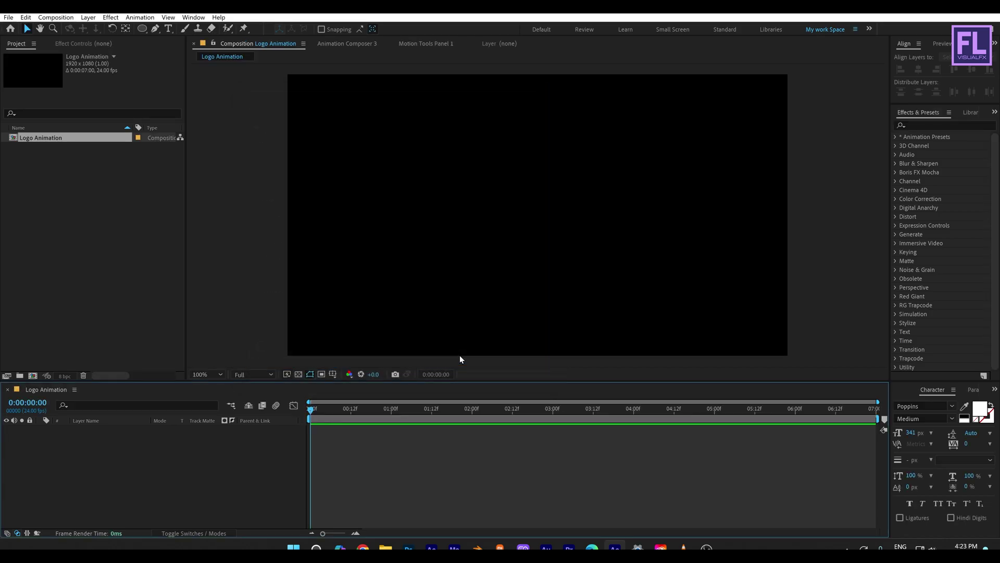
Import Logo.png, the real-camera flare .mov clip and Reflection Map.mp4 into the project.
left_click(385, 547)
left_click_drag(469, 284, 261, 187)
left_click_drag(309, 218, 86, 172)
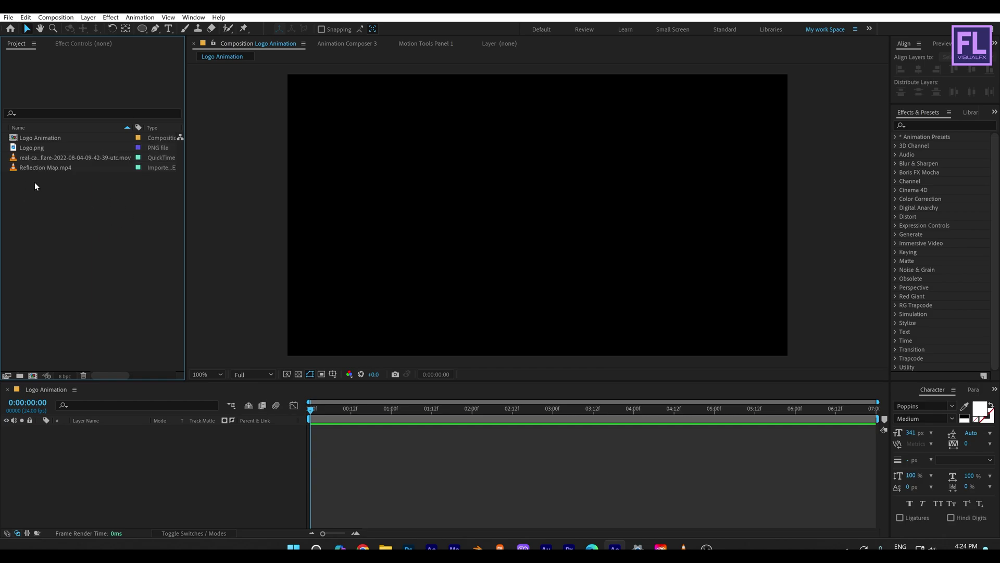
Add Logo.png to the Logo Animation composition and scale it down to about 38% of the frame width.
left_click(32, 148)
left_click_drag(43, 150, 139, 463)
left_click_drag(789, 218, 633, 214)
Show the safe-area guides and move the logo to the upper centre of the frame.
key("apostrophe")
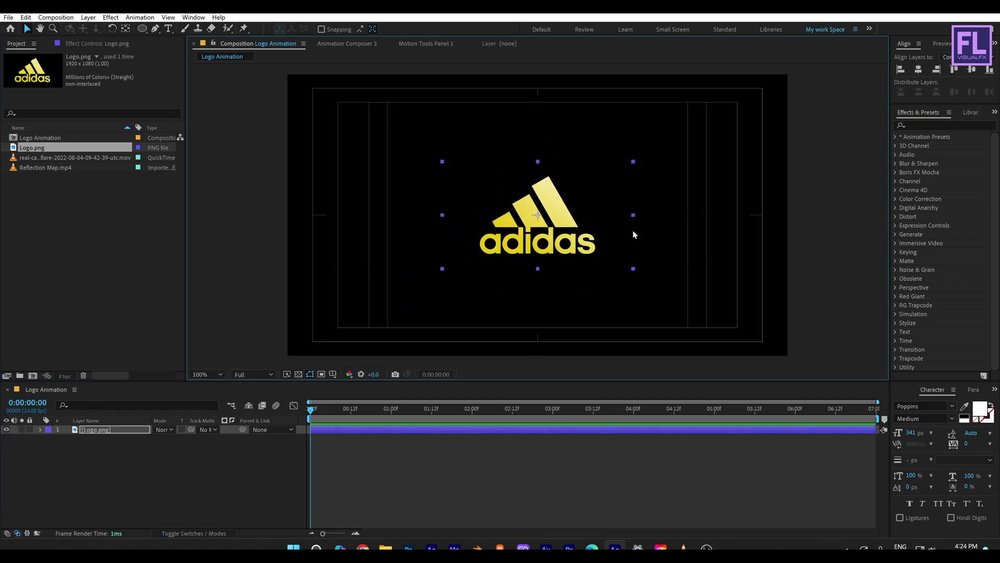
left_click_drag(565, 237, 562, 147)
left_click(129, 445)
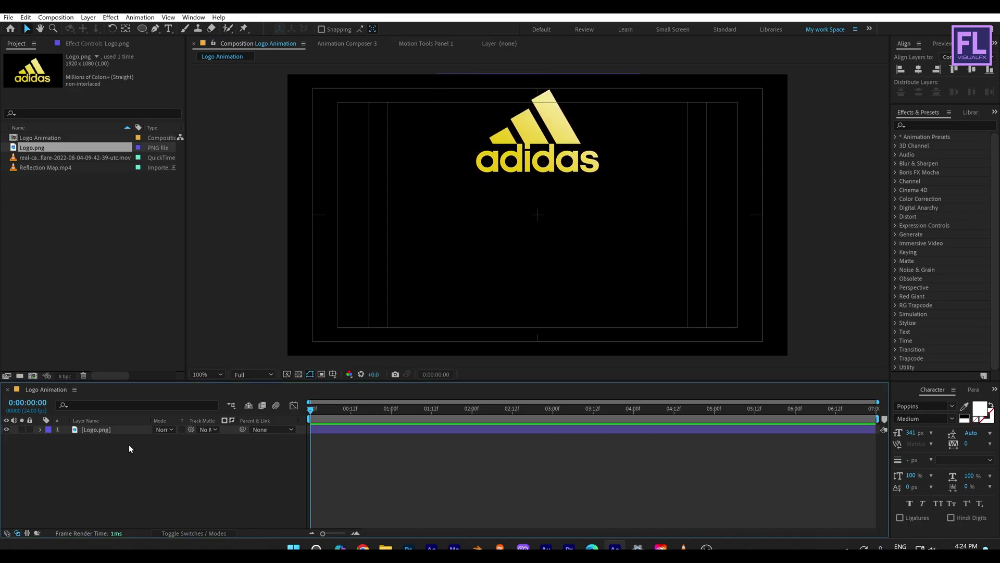
Pre-compose the Logo.png layer as Logo, moving all attributes into the new composition.
right_click(114, 430)
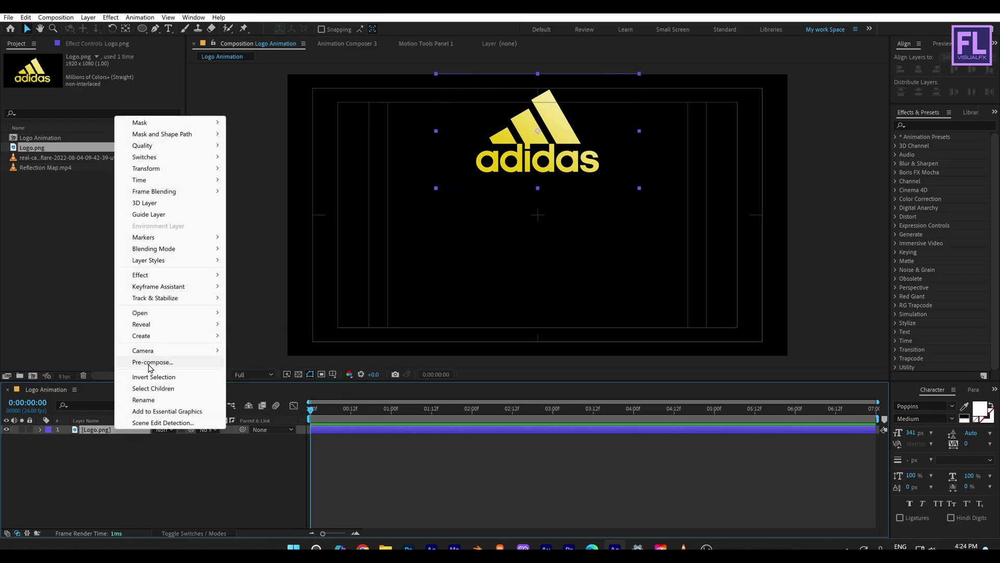
left_click(148, 362)
left_click(224, 252)
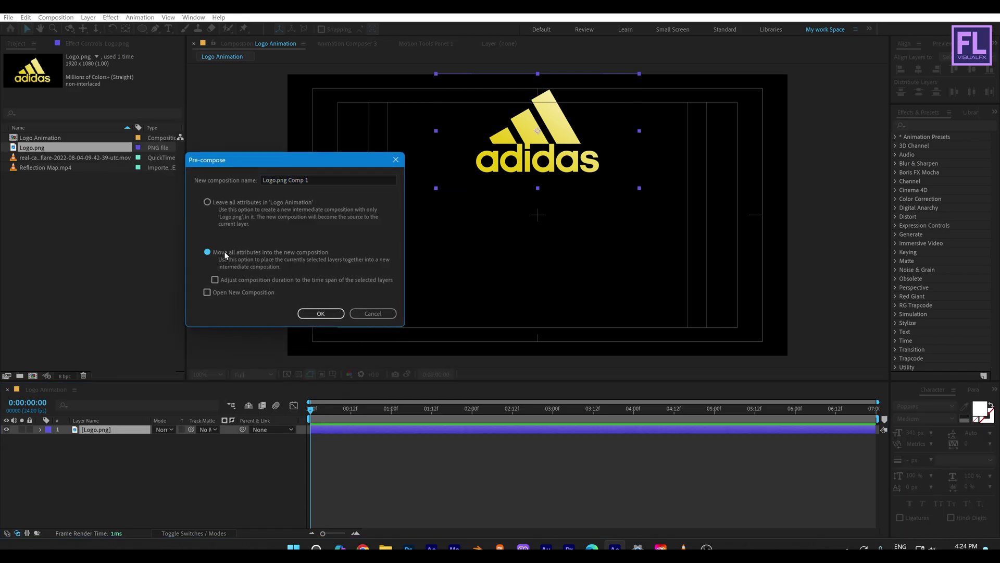
left_click_drag(336, 183, 277, 180)
key("BackSpace")
key("BackSpace")
left_click(333, 312)
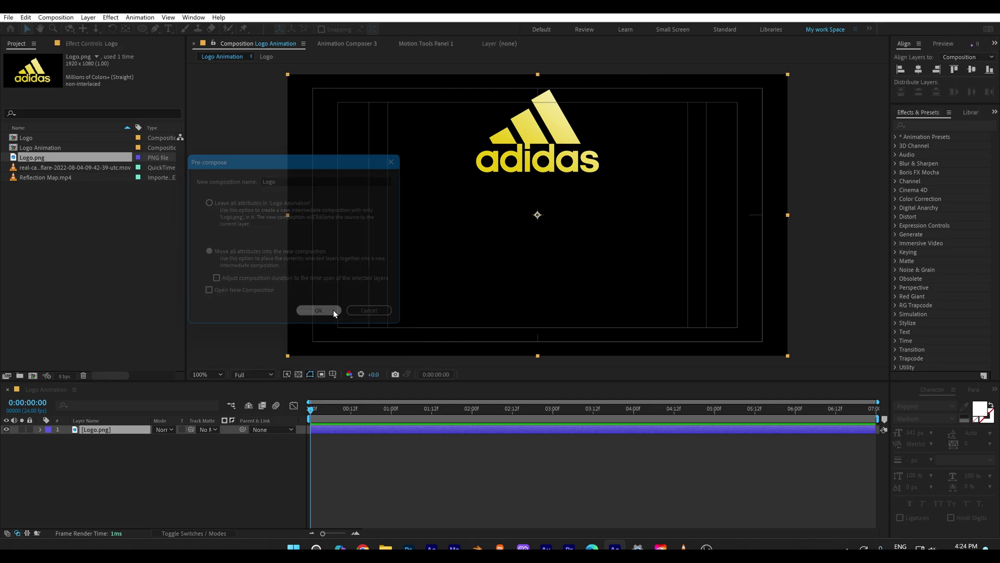
left_click(148, 486)
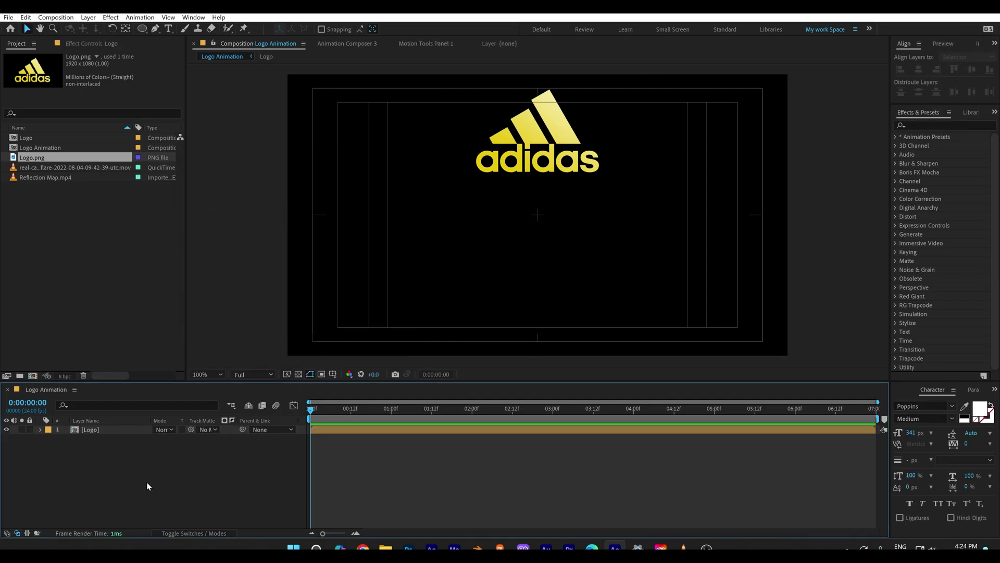
Create a black 1920x1080 solid layer named Noise above the Logo layer.
right_click(104, 474)
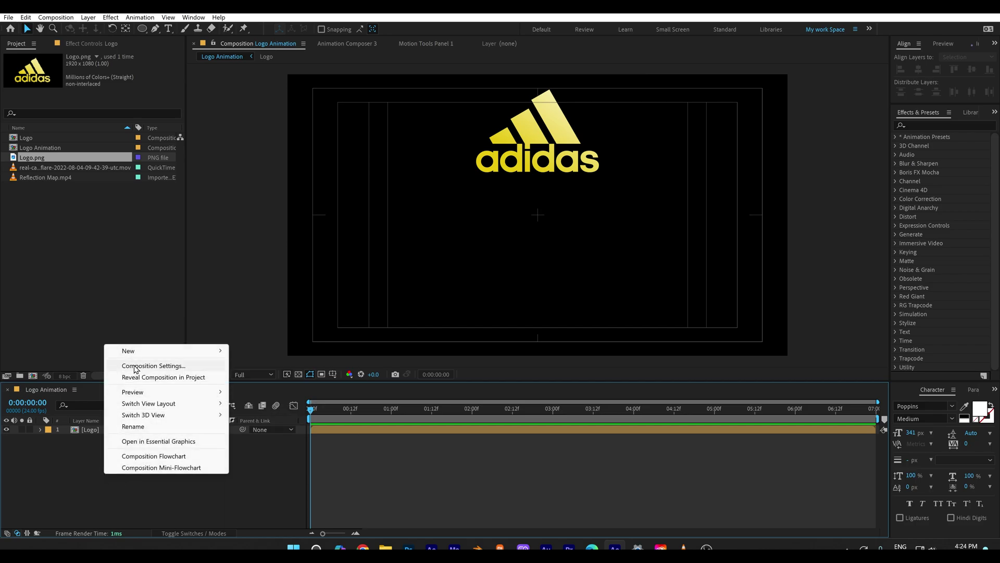
mouse_move(144, 358)
left_click(254, 377)
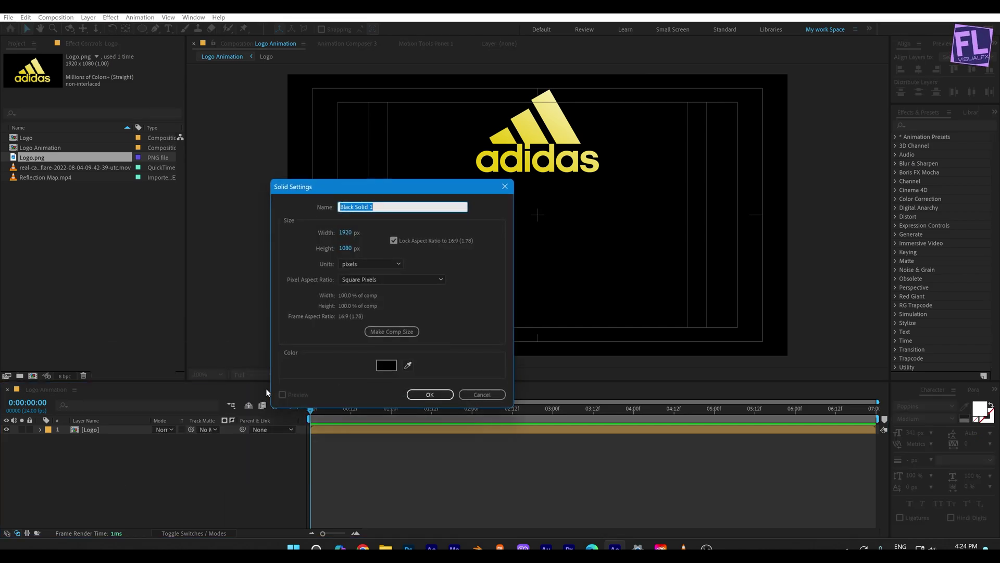
type("Noise")
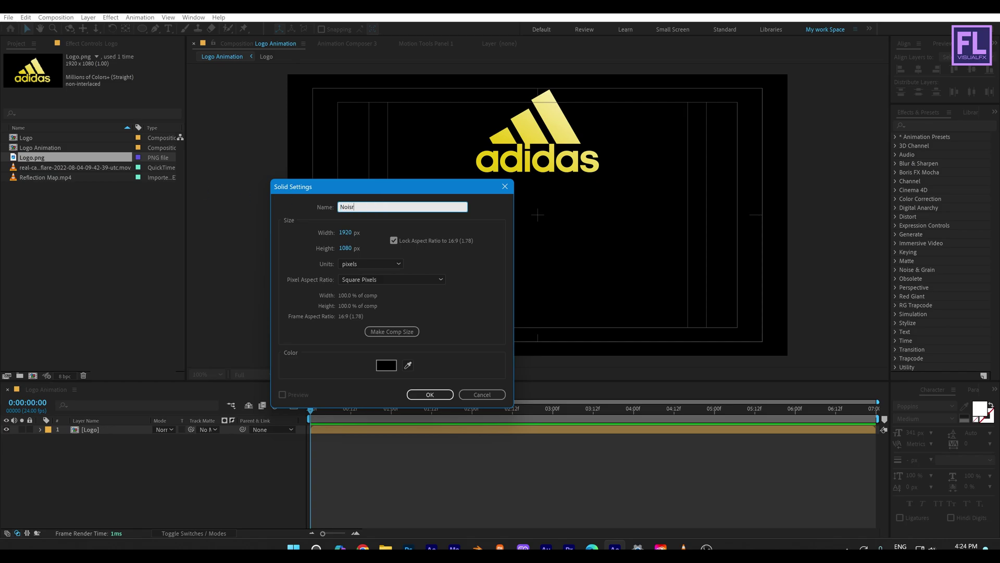
left_click(425, 397)
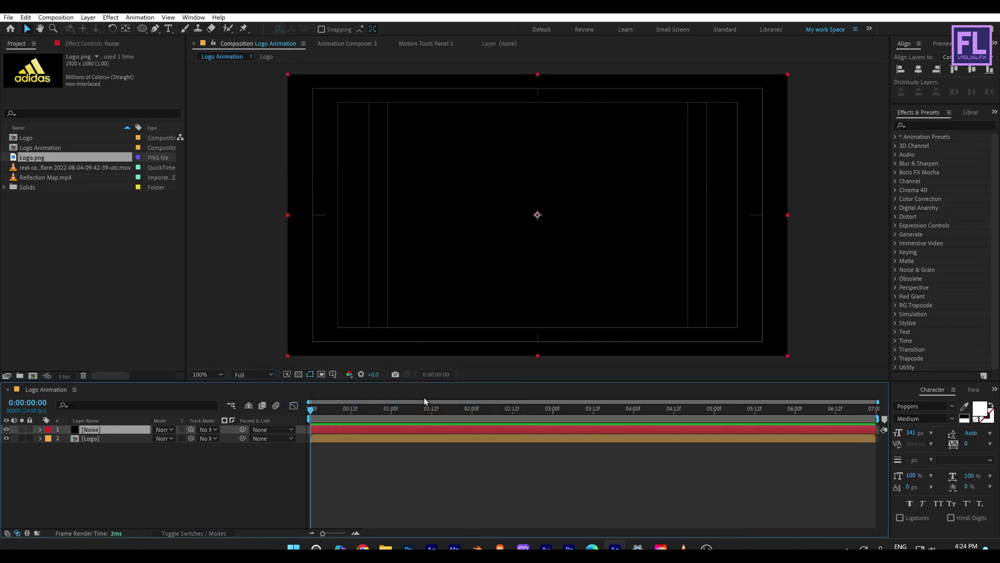
Apply the Fractal Noise effect to the Noise layer and set its contrast to 2000.
left_click(924, 124)
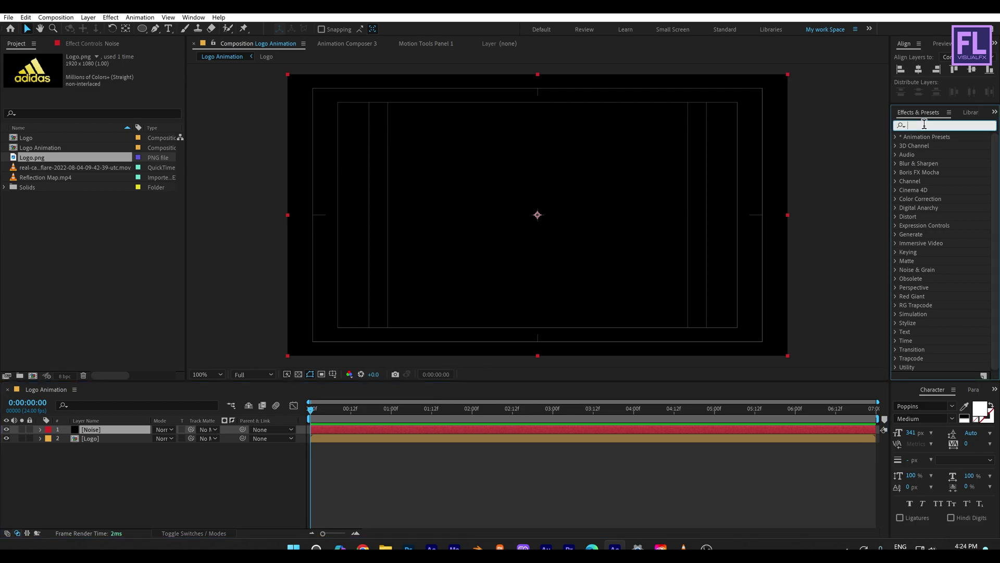
type("noise")
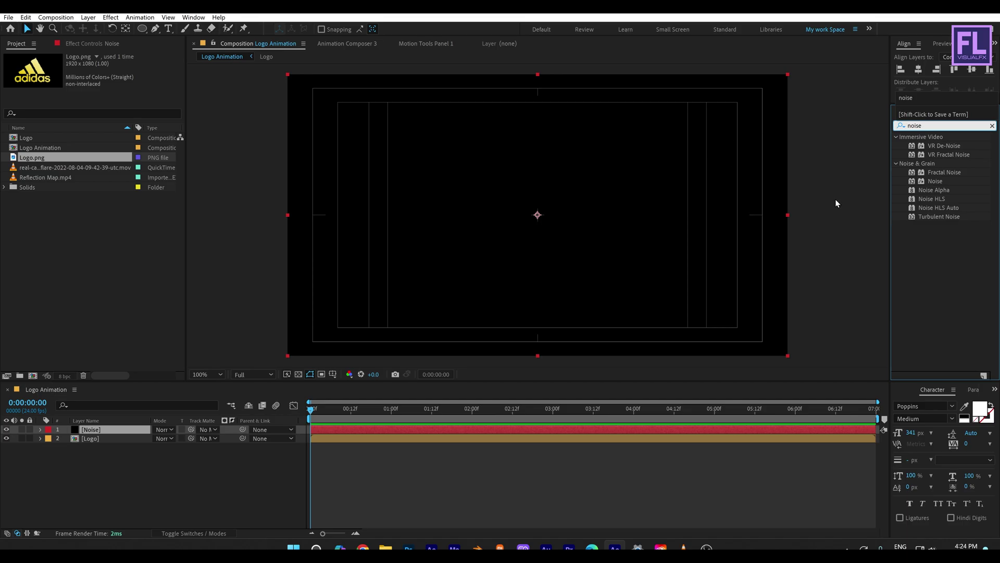
left_click_drag(954, 175, 111, 430)
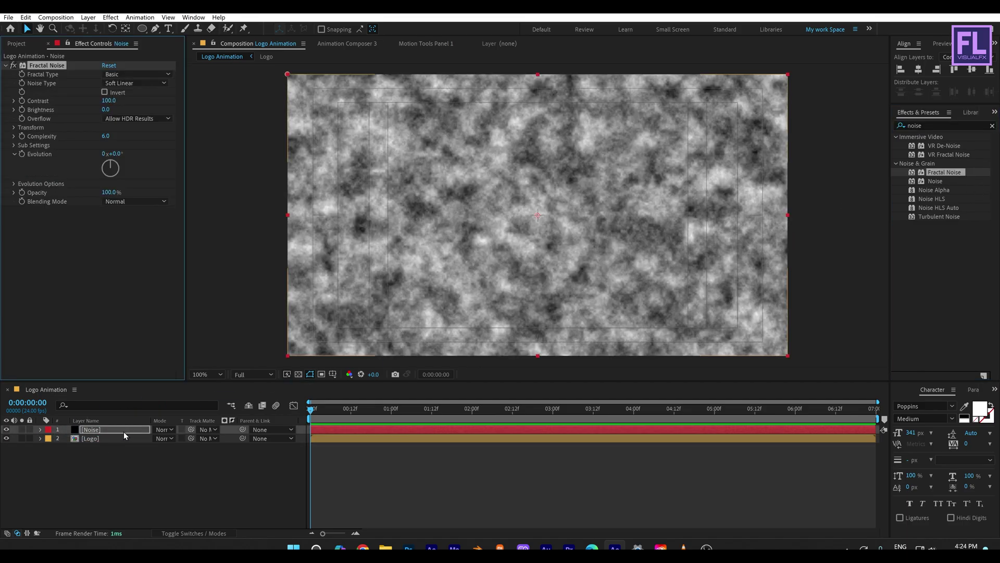
left_click(109, 100)
type("2000")
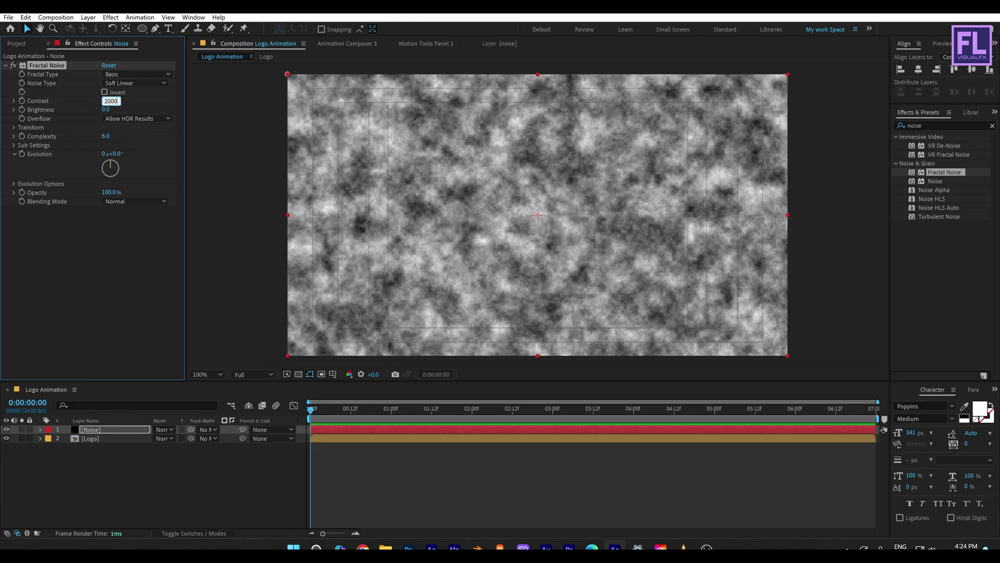
key("Return")
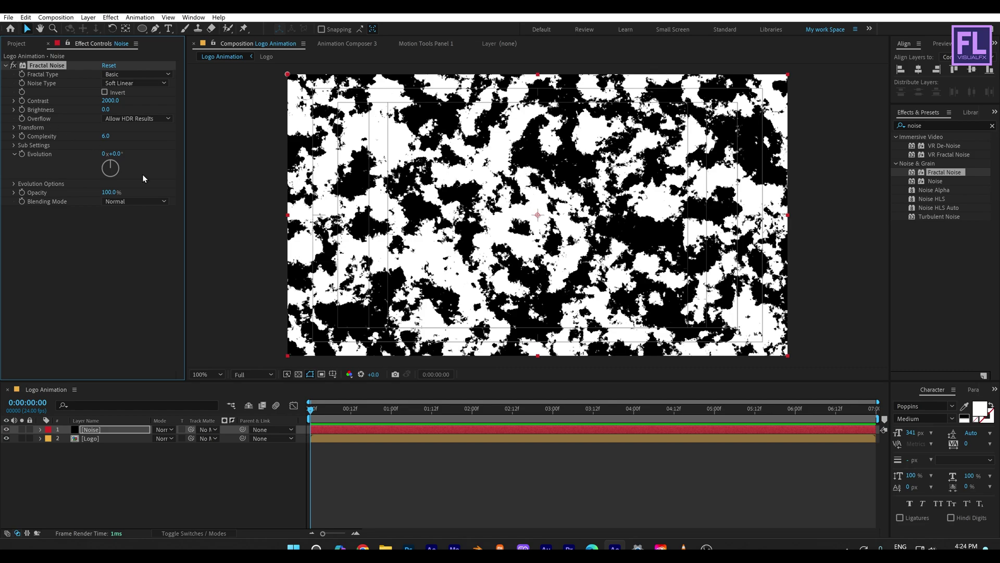
Set the Fractal Noise brightness to -700 and keyframe it at the start of the composition.
left_click(103, 109)
type("-7")
key("Return")
mouse_move(317, 415)
left_mouse_down()
mouse_move(338, 415)
mouse_move(311, 415)
left_mouse_up()
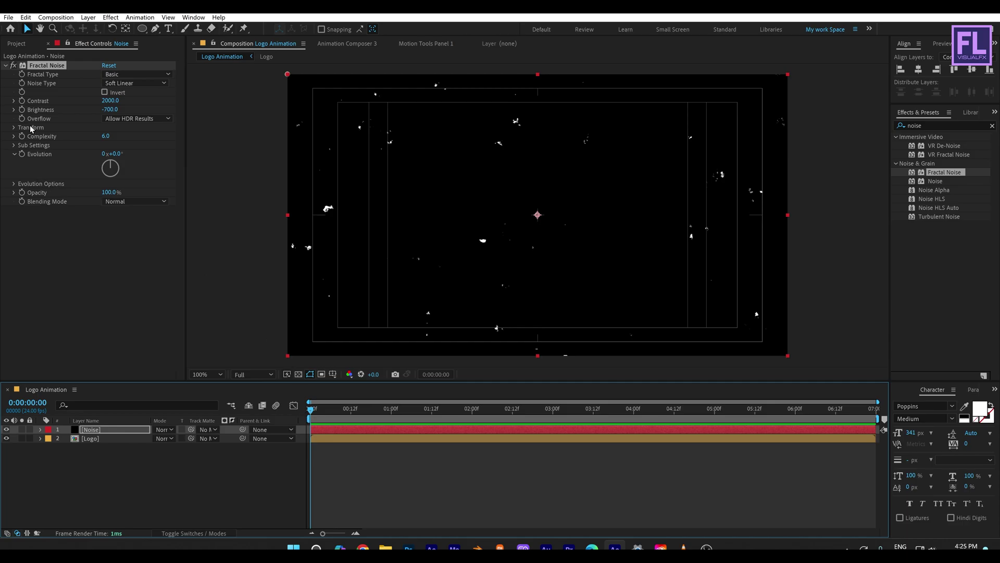
left_click(22, 110)
Keyframe the Fractal Noise brightness at 680 at 0:00:04:05 and scrub back through the animation.
left_click_drag(356, 412, 653, 418)
left_click(108, 110)
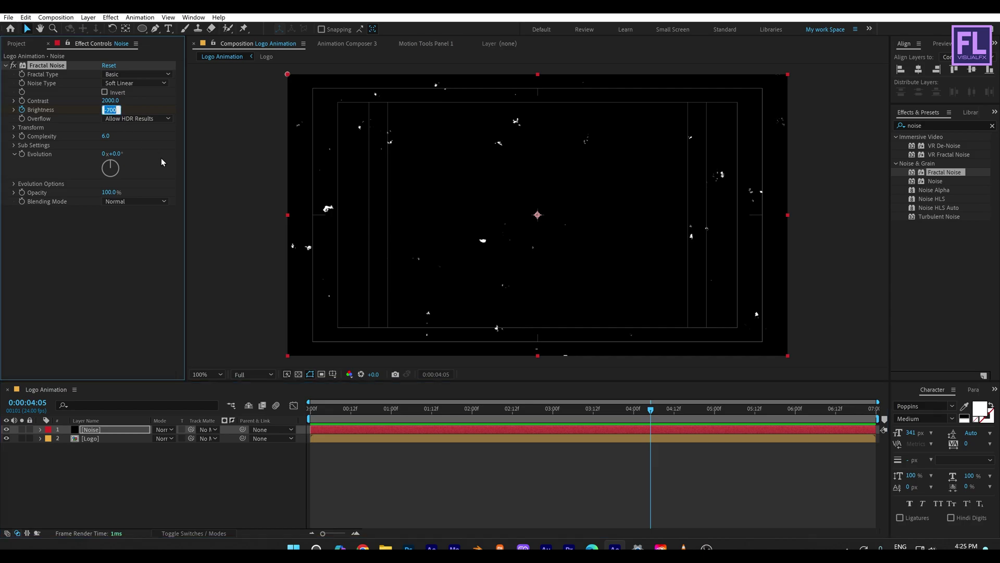
type("680")
key("Return")
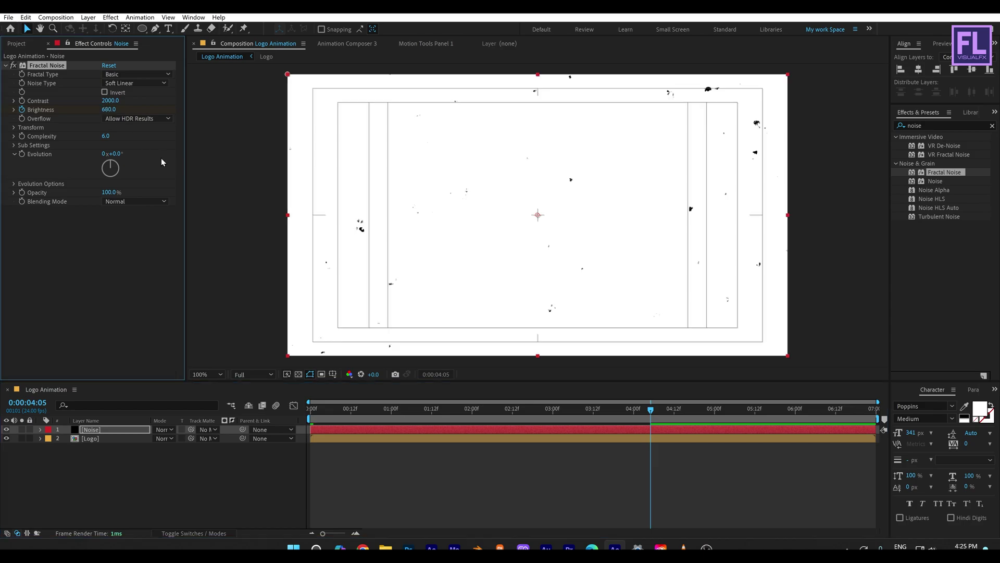
left_click_drag(655, 416, 529, 408)
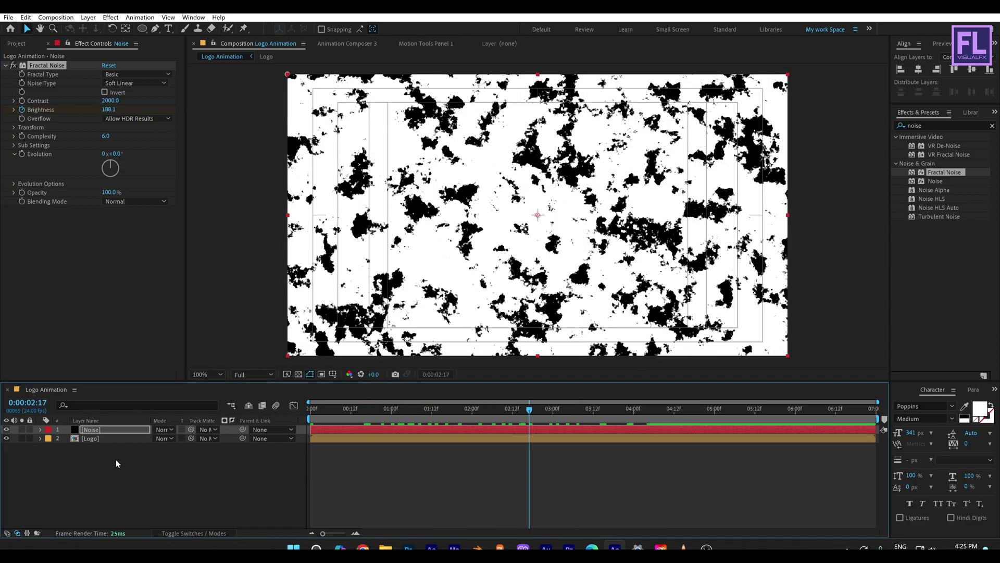
Set the Noise layer as the Logo layer's luma track matte, check it at 0:00:02:21, and hide the safe-area guides.
left_click(126, 439)
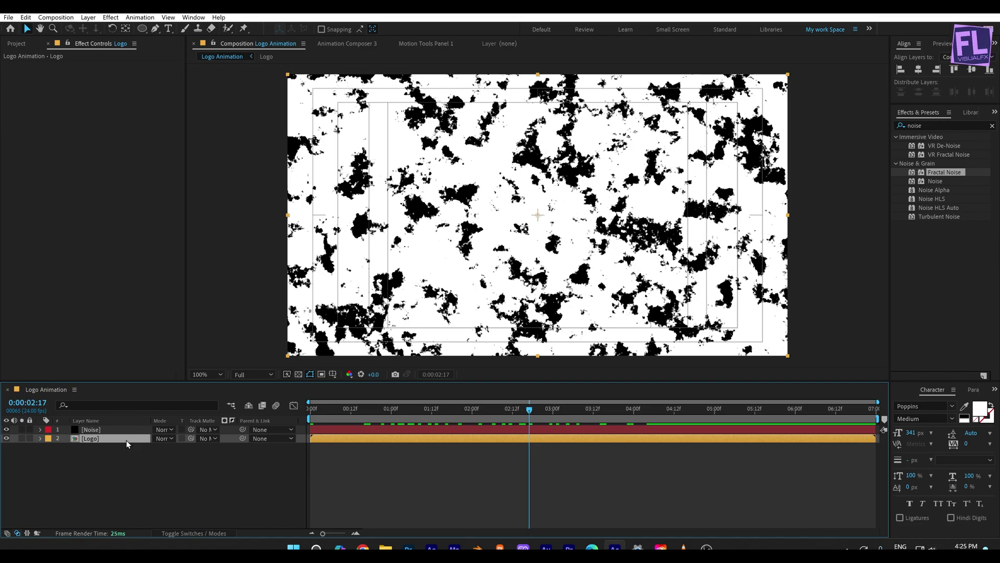
left_click(210, 438)
left_click(230, 464)
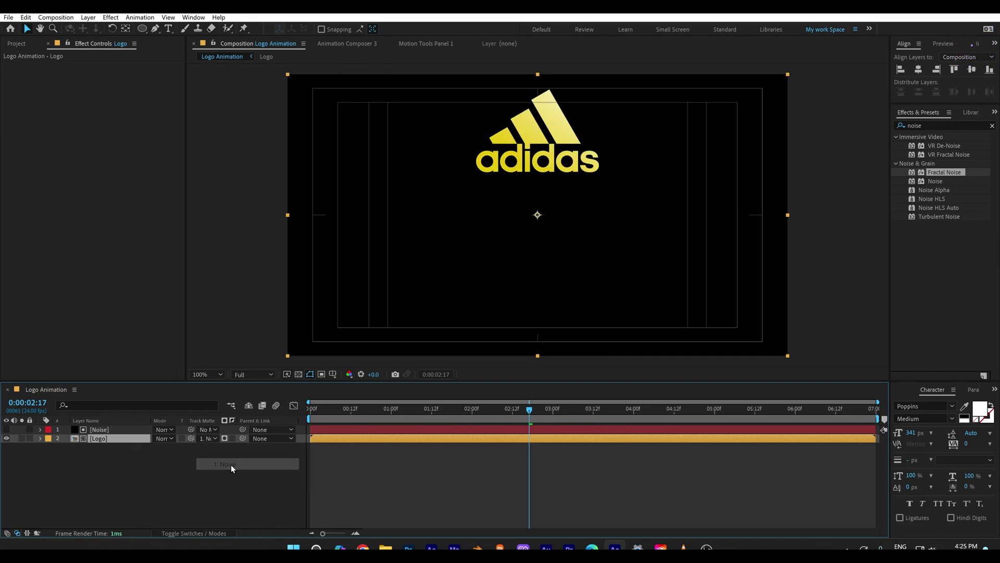
left_click(225, 438)
mouse_move(530, 412)
left_mouse_down()
mouse_move(369, 411)
mouse_move(543, 410)
left_mouse_up()
key("apostrophe")
Pre-compose the Noise and Logo layers together into a composition named Main.
left_click_drag(80, 473, 110, 432)
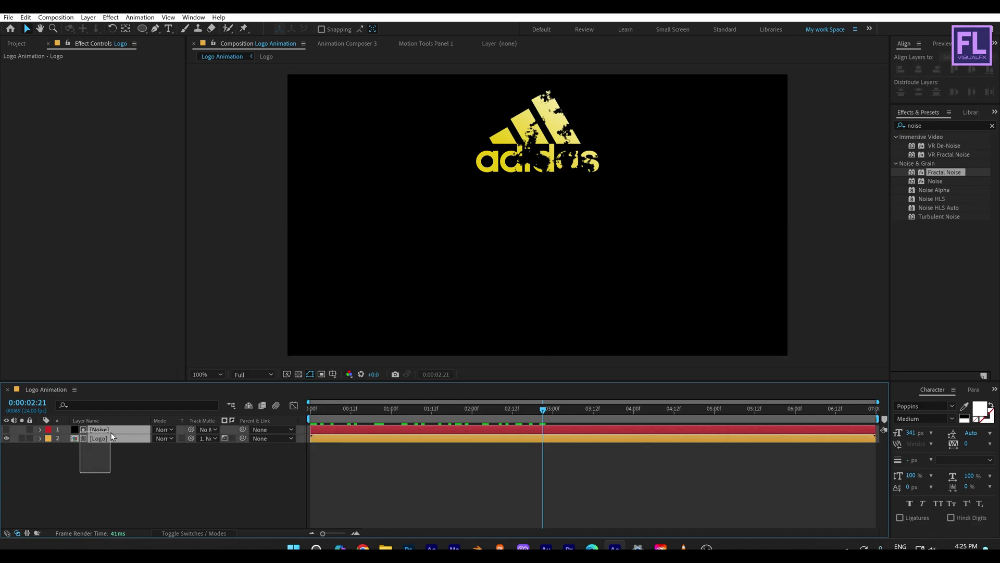
right_click(110, 433)
left_click(149, 361)
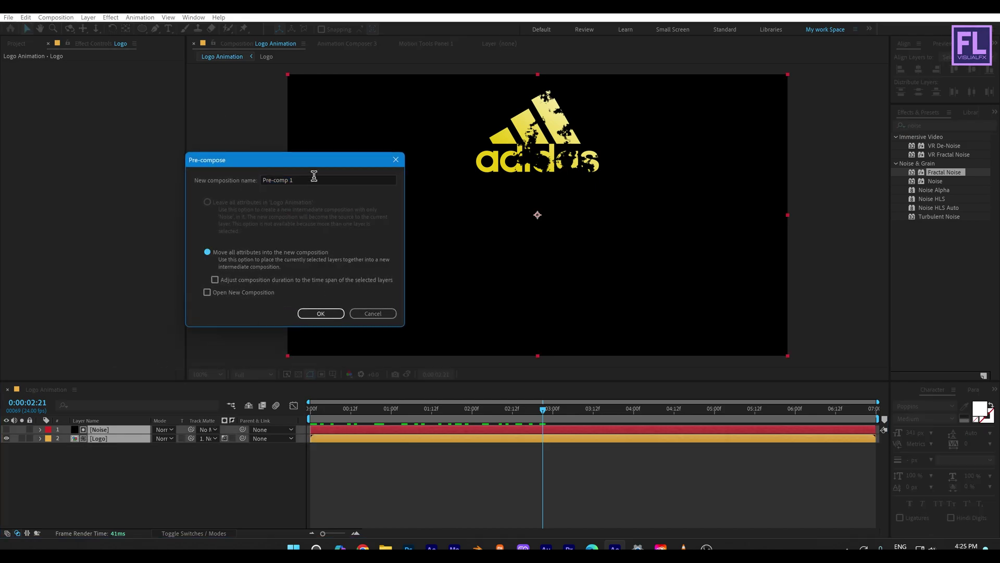
type("Main")
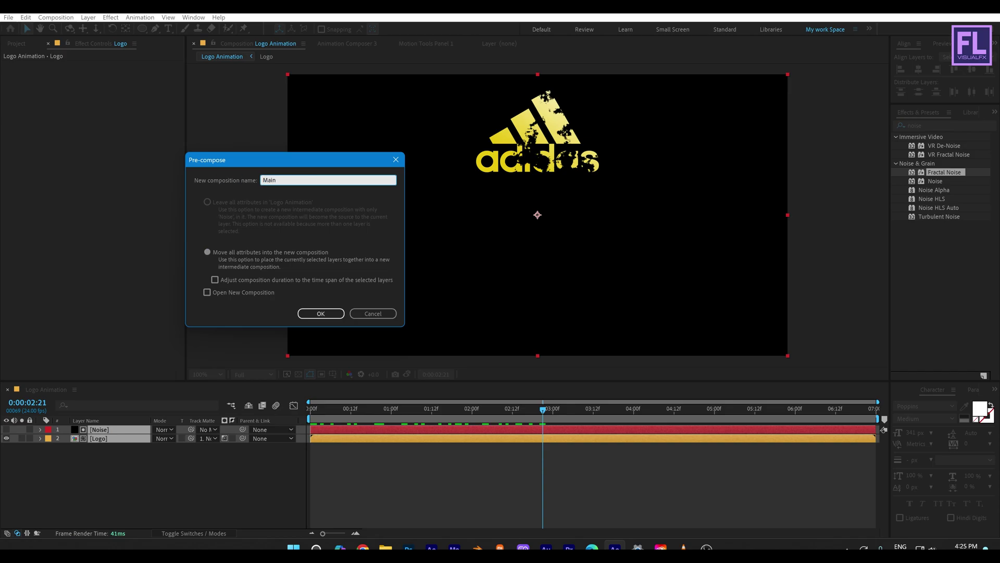
left_click(321, 313)
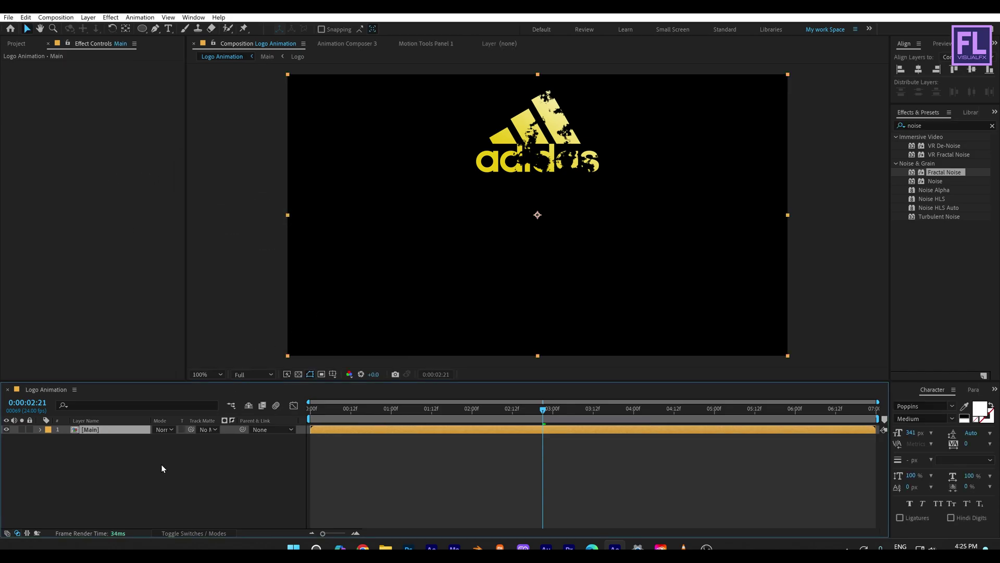
Create a black 1920x1080 solid layer named Texture above the Main layer.
right_click(76, 470)
mouse_move(117, 346)
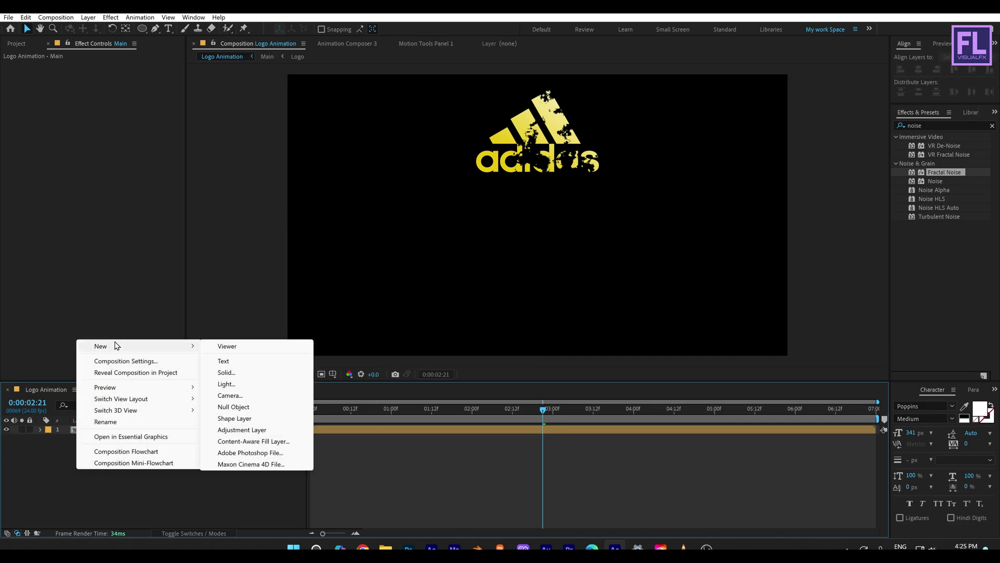
left_click(232, 374)
type("Texture")
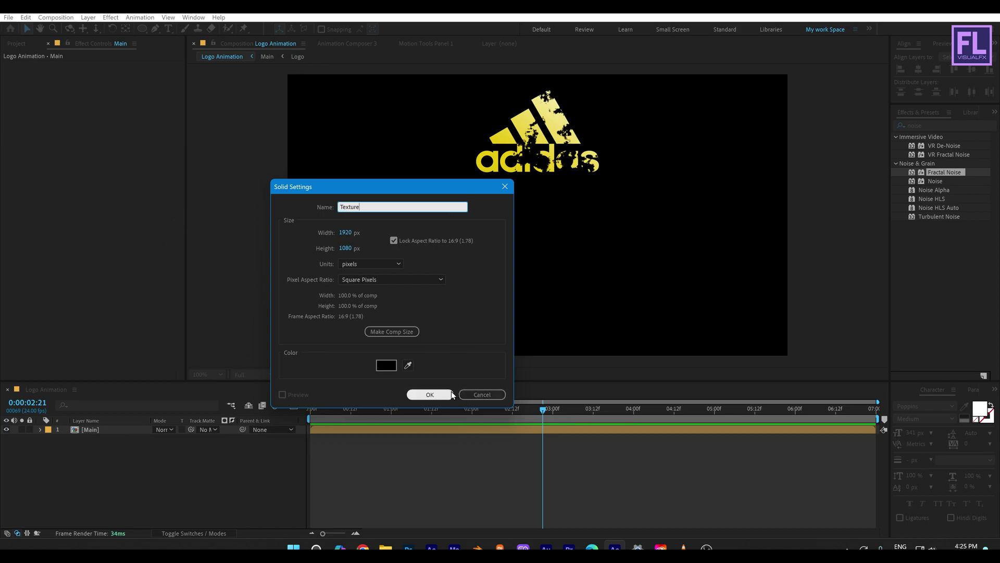
left_click(430, 394)
Apply Fractal Noise to the Texture layer and set its contrast to 500.
left_click_drag(105, 423, 119, 430)
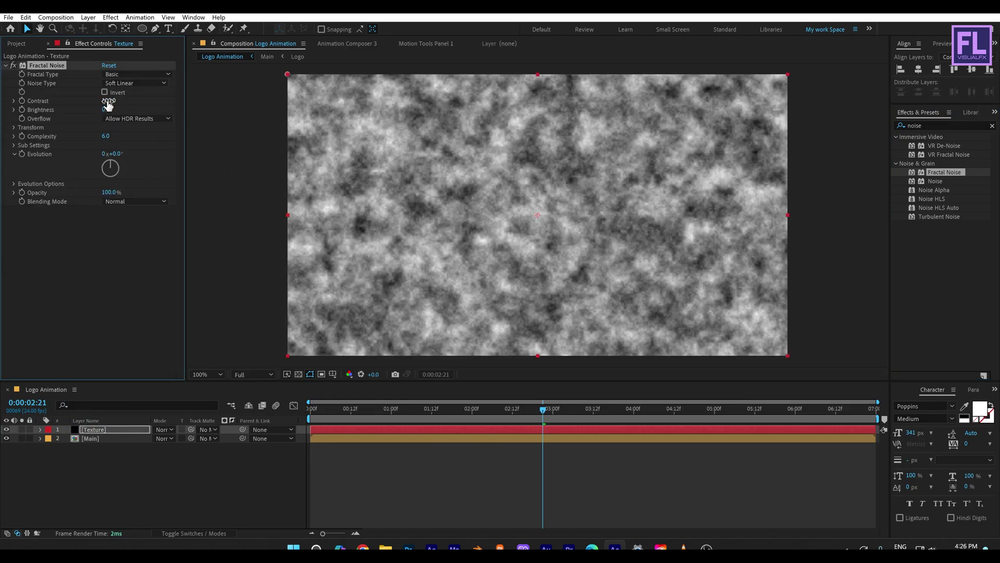
type("500")
key("Return")
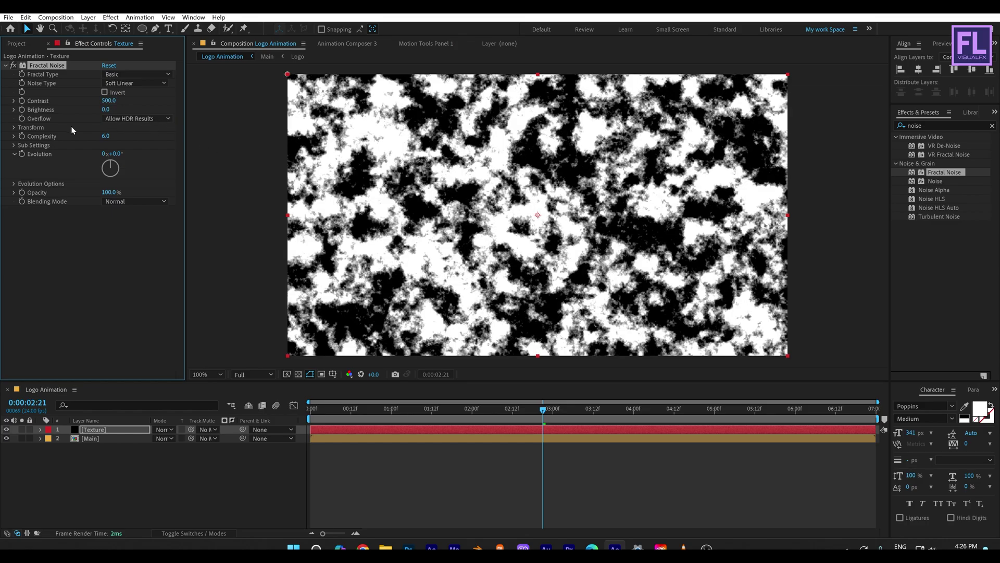
Set the scale of the Texture layer's Fractal Noise to 14.
left_click(15, 127)
left_click(109, 154)
type("1")
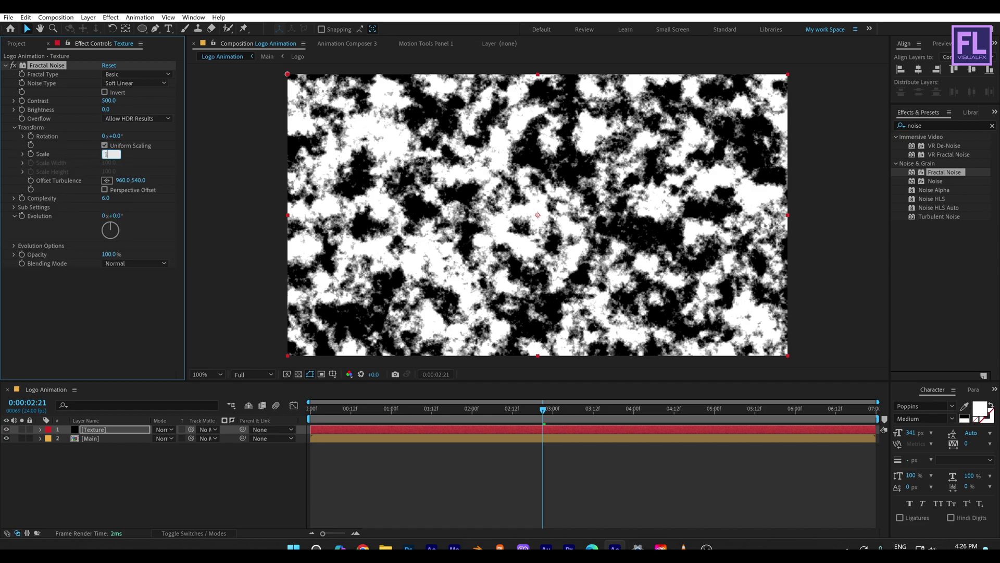
type("4")
key("Return")
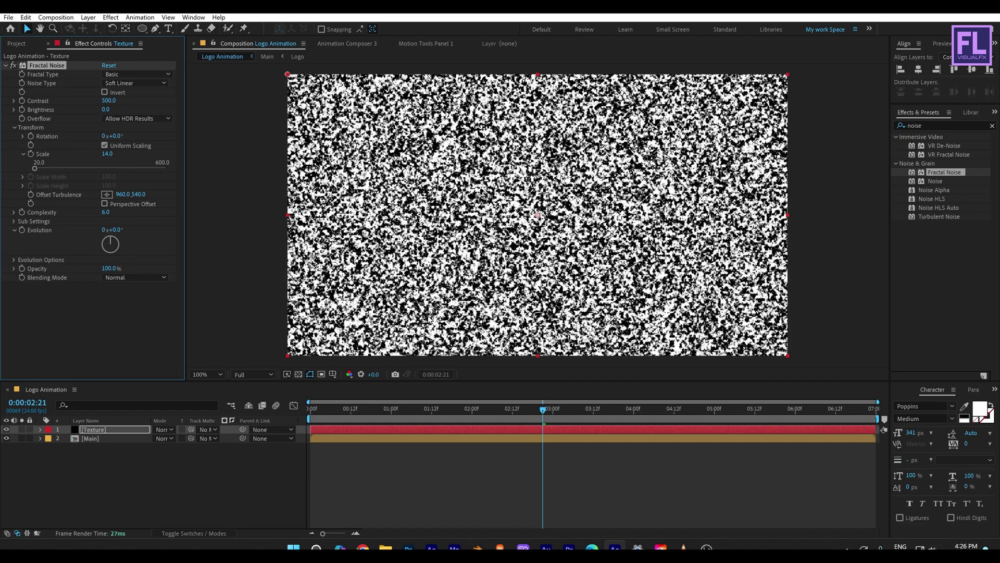
Keyframe the Fractal Noise brightness at 0:00:00:00 with a value of 24.
left_click_drag(499, 420, 311, 421)
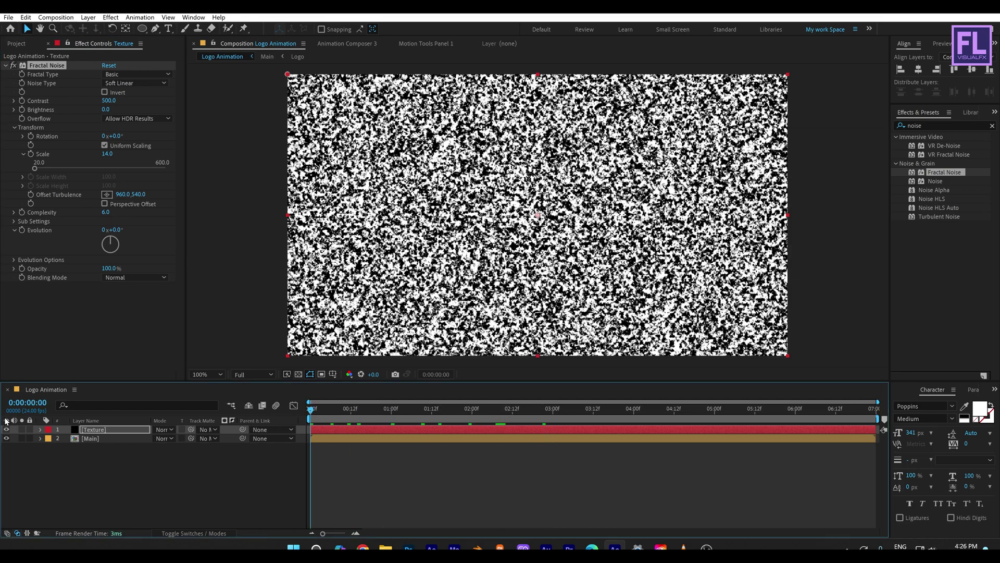
left_click(23, 109)
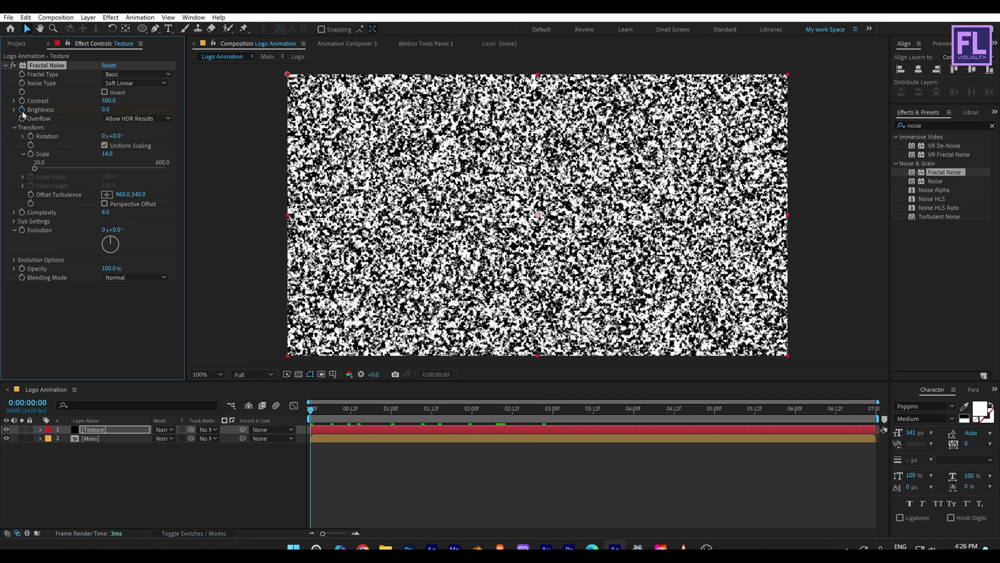
left_click(108, 109)
type("24")
key("Return")
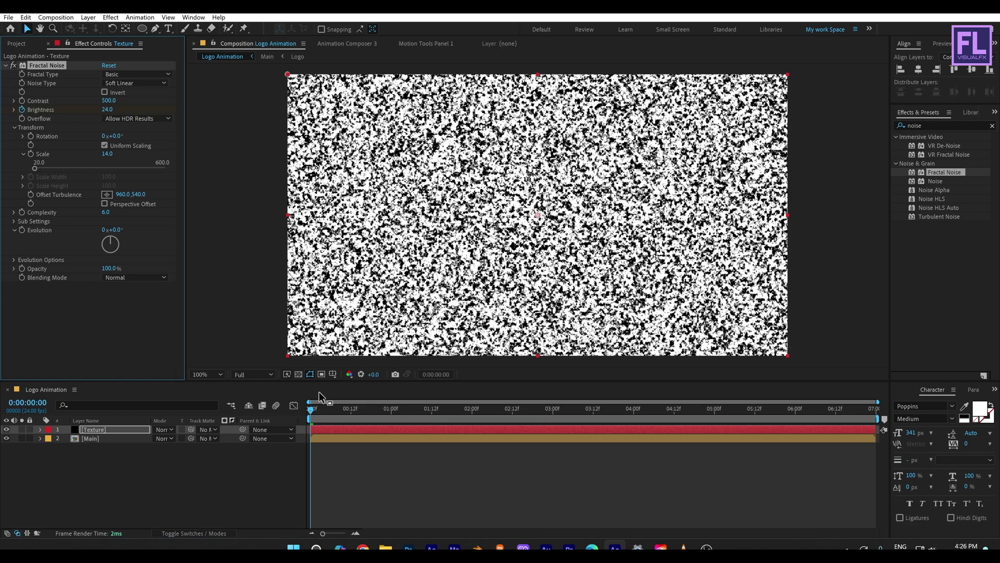
Add a second brightness keyframe with a large negative value at 0:00:05:16 and check the noise at 0:00:03:11.
left_click_drag(324, 414, 766, 420)
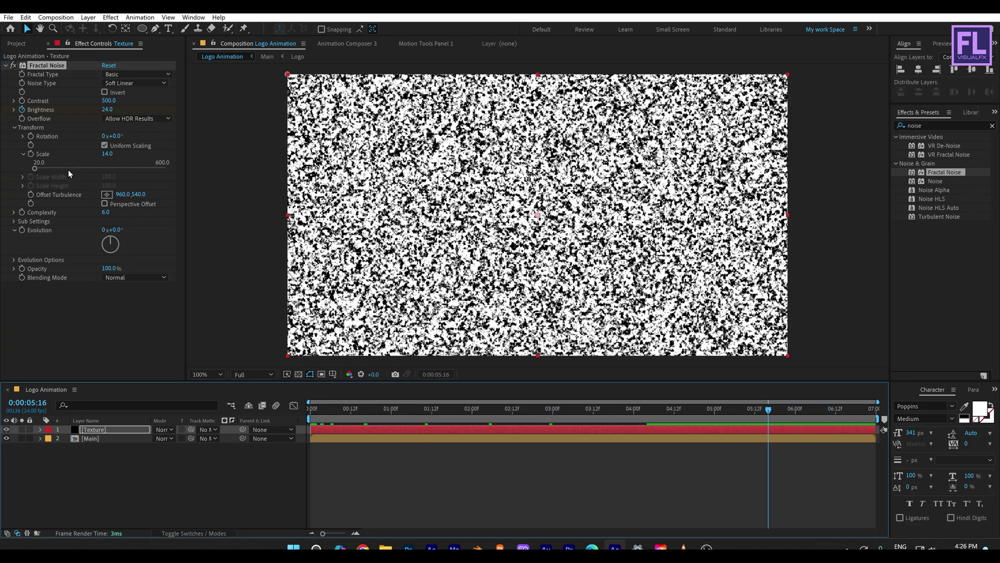
left_click(107, 110)
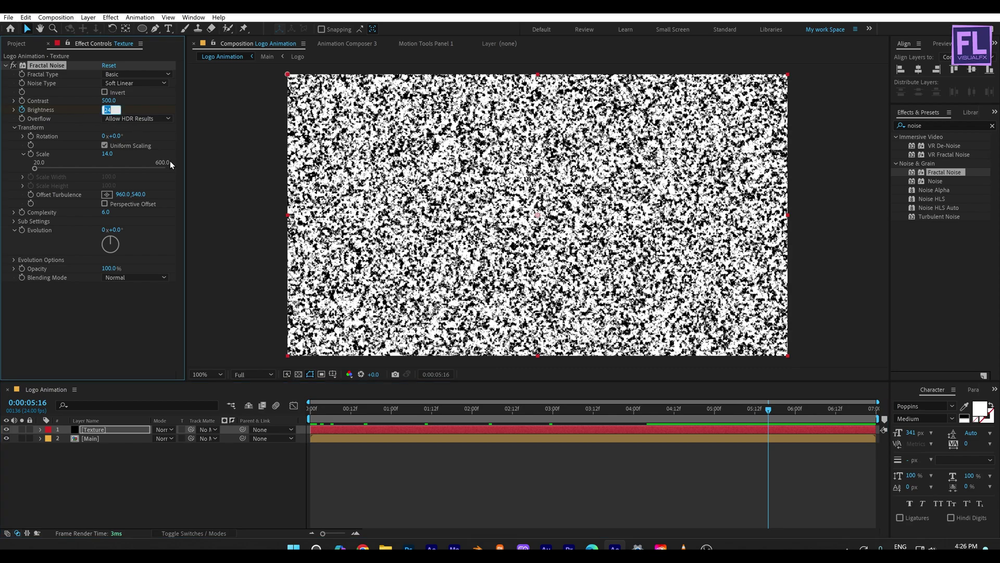
type("-")
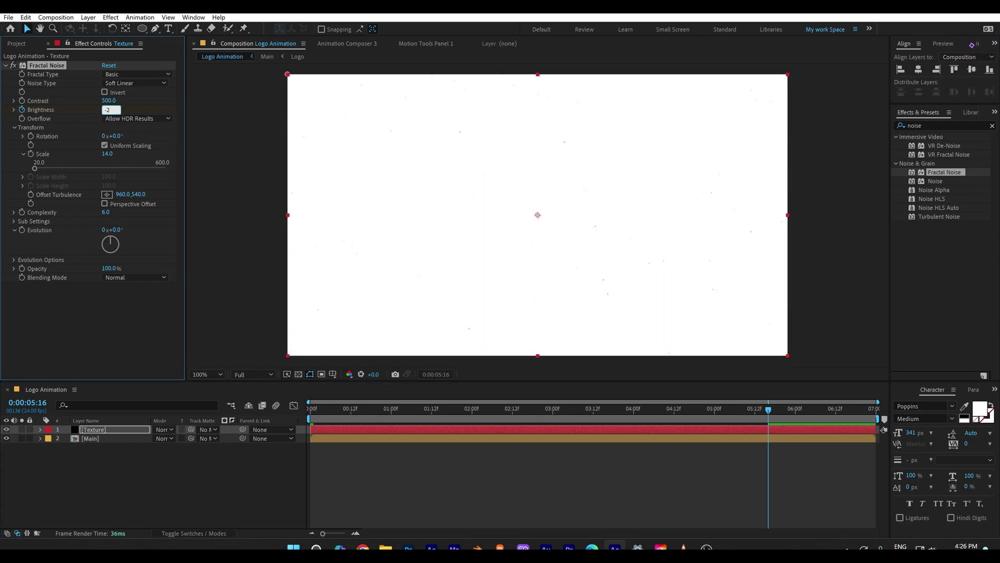
key("Return")
left_click_drag(769, 410, 591, 437)
Pre-compose the Texture layer into a composition named Texture, moving all attributes into it.
left_click(111, 443)
left_click(108, 433)
right_click(107, 433)
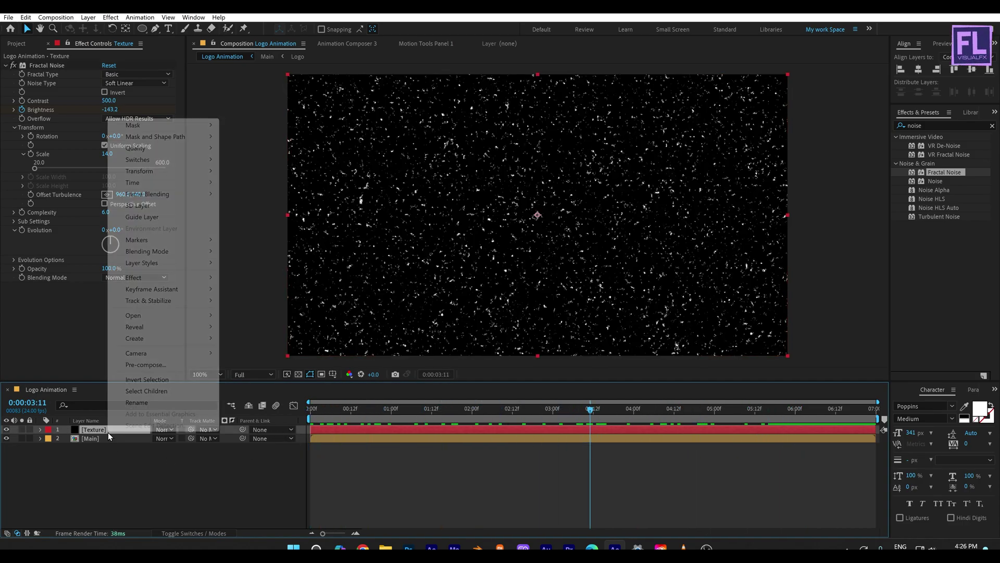
left_click(133, 364)
left_click(249, 254)
left_click_drag(304, 180, 282, 180)
key("BackSpace")
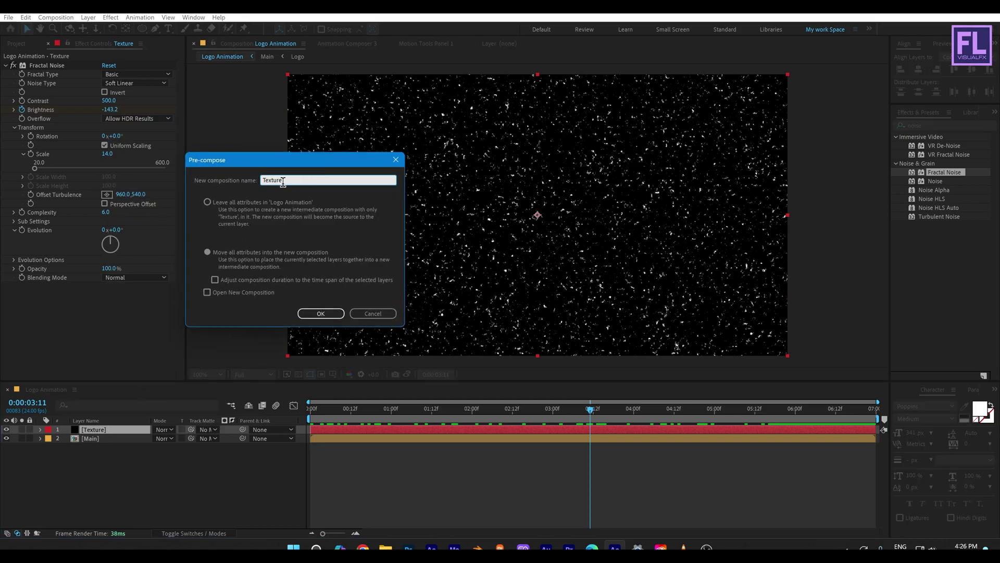
left_click(319, 313)
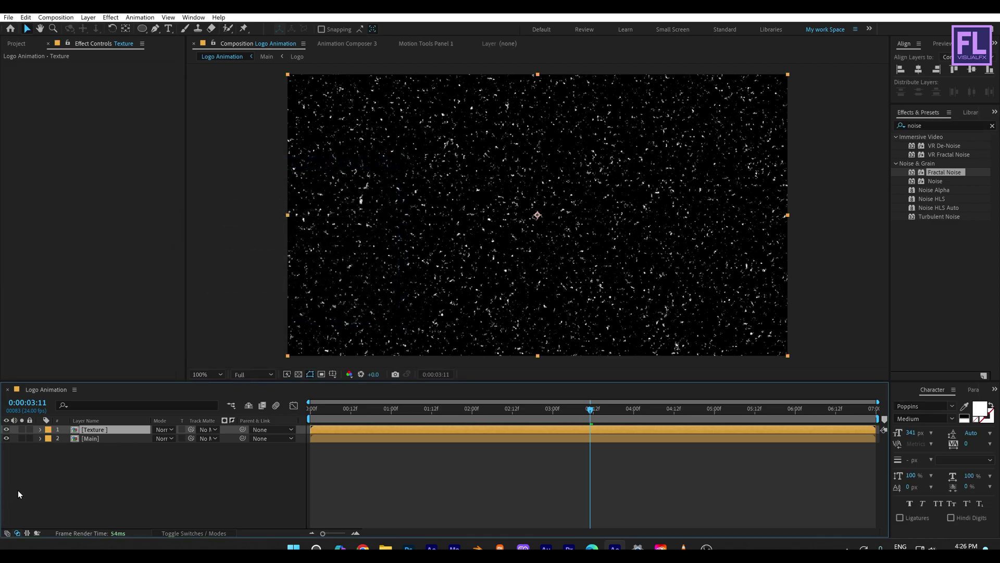
Hide the Texture composition layer and place it below the Main layer.
left_click(6, 429)
left_click_drag(88, 429, 93, 460)
left_click(58, 477)
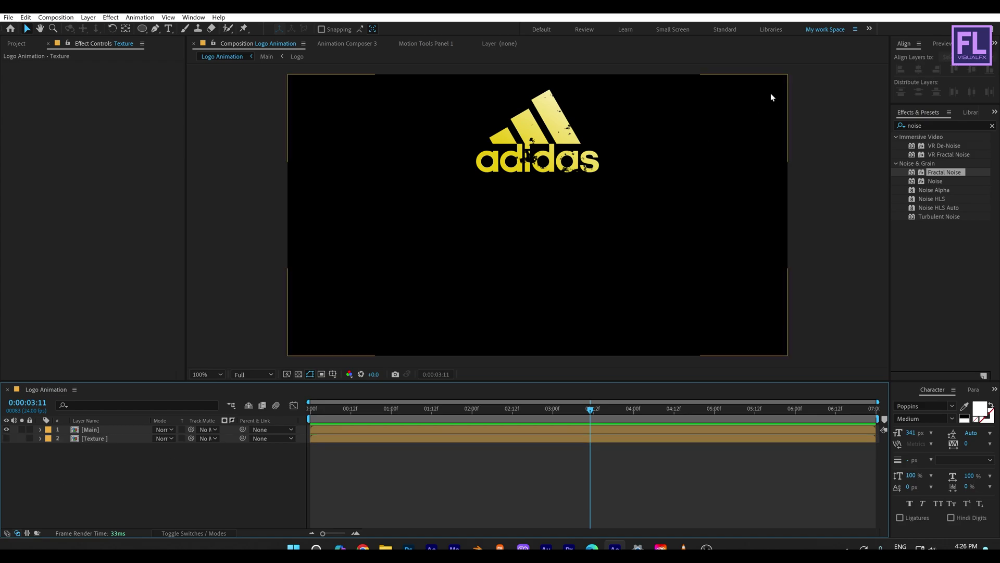
Apply the Set Channels effect to the Main layer and view the logo at 0:00:03:00.
left_click(925, 125)
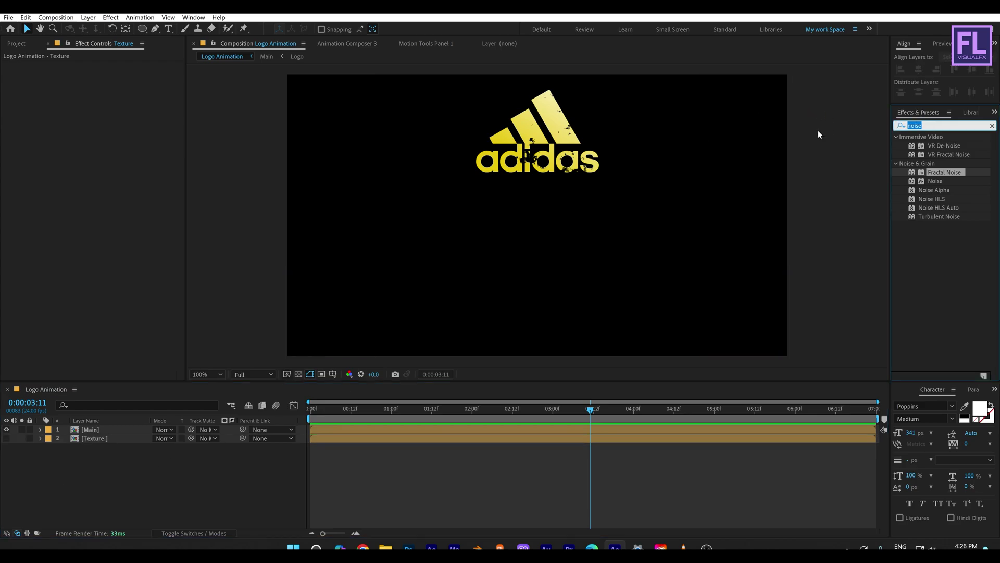
key("BackSpace")
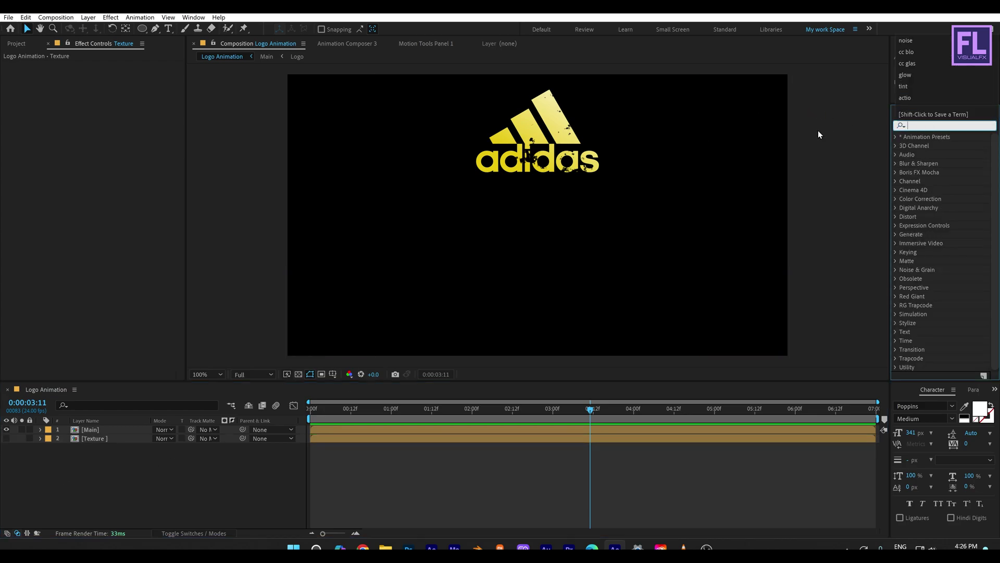
type("set c")
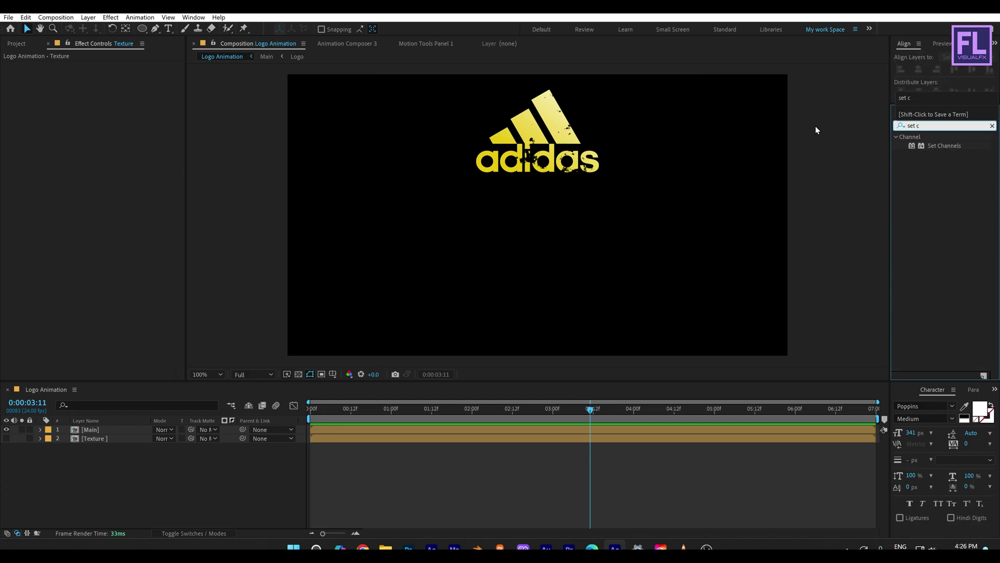
left_click(921, 146)
left_click_drag(948, 146, 113, 433)
left_click_drag(599, 409, 552, 409)
left_click(72, 218)
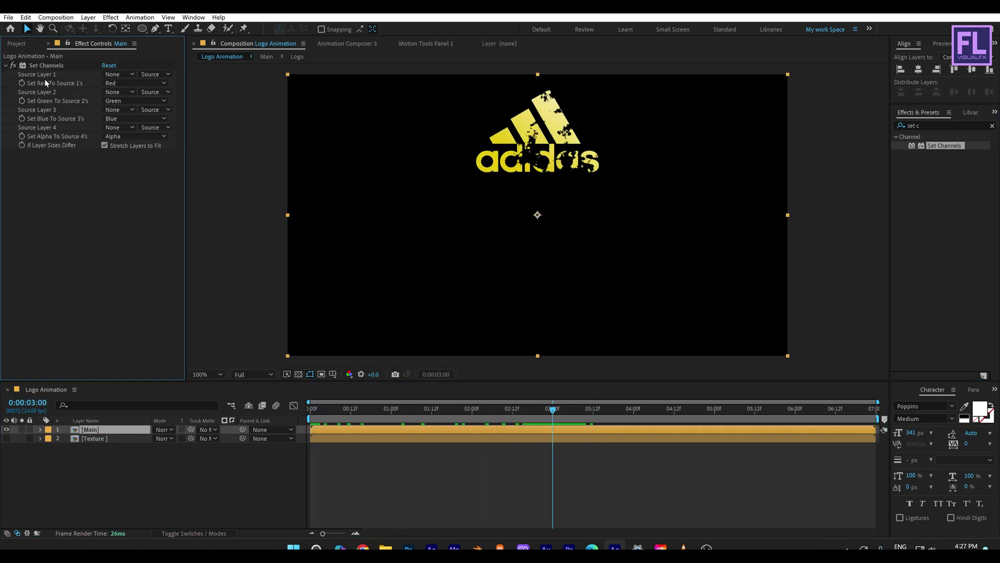
In Set Channels, use Texture as source layer 1 and set green to source 2's Lightness, checking the logo at 0:00:02:14.
left_click(118, 74)
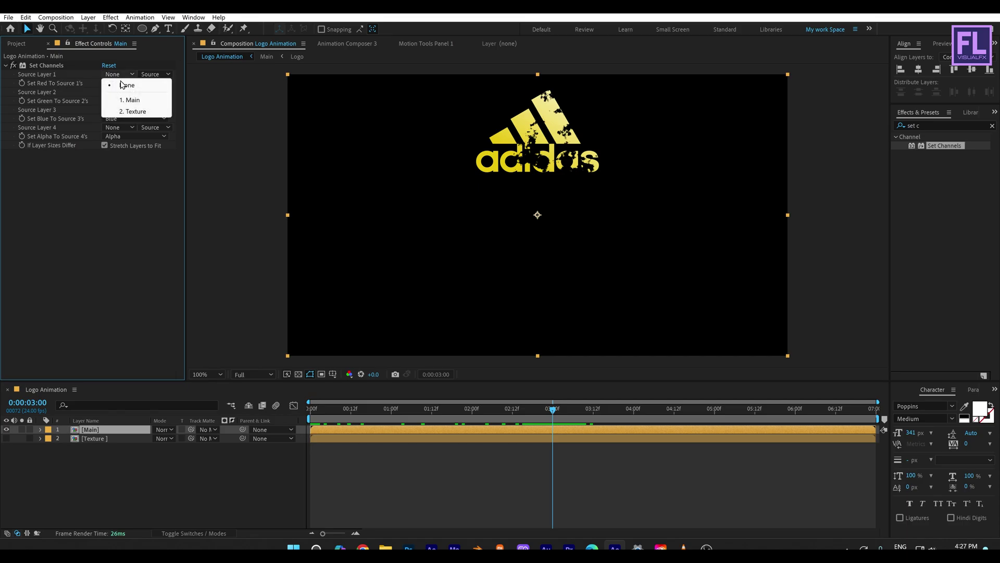
left_click(133, 111)
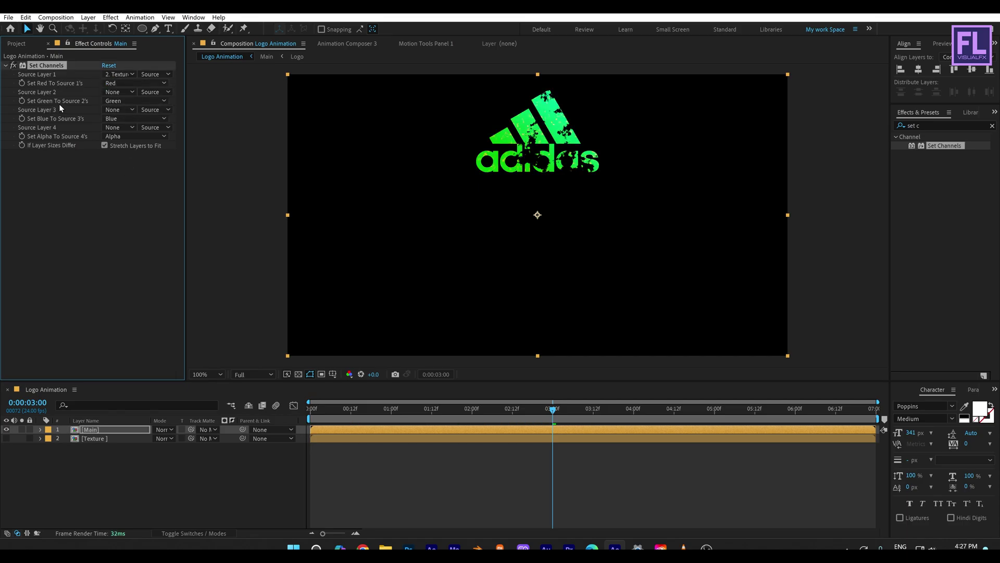
left_click(114, 102)
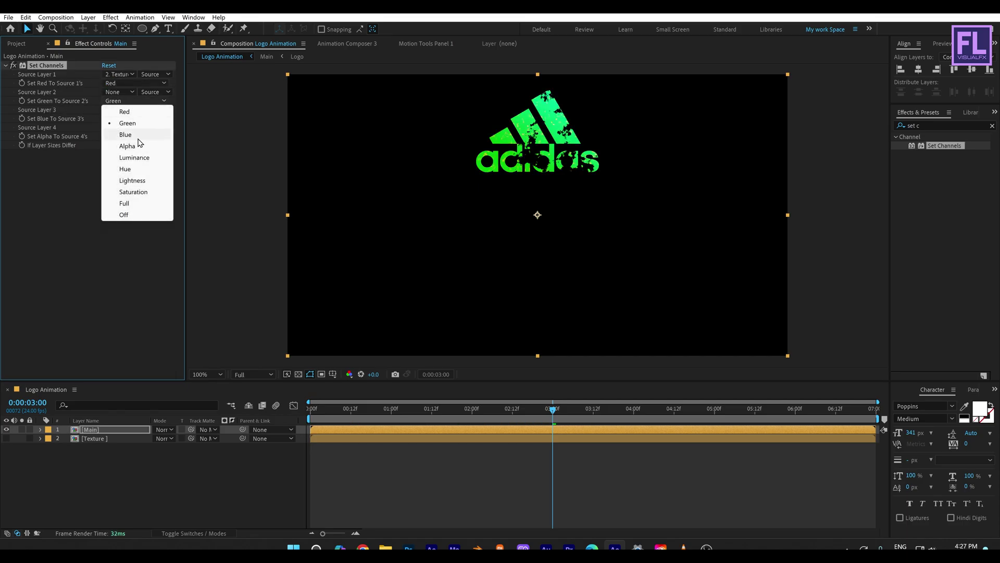
left_click(132, 181)
left_click_drag(557, 421, 519, 416)
Apply the CC Ball Action effect to the Main layer below Set Channels.
left_click(926, 126)
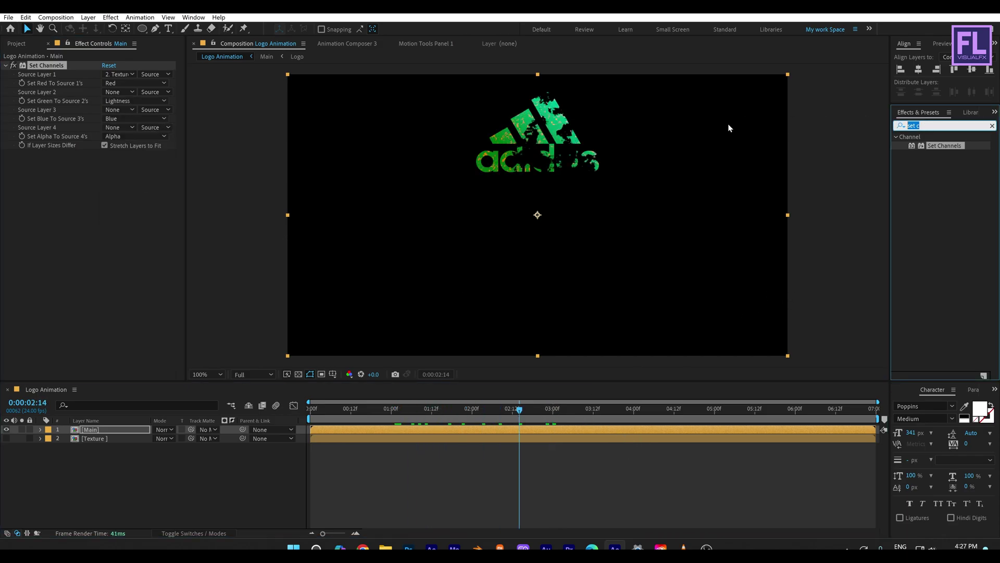
type("cc ba")
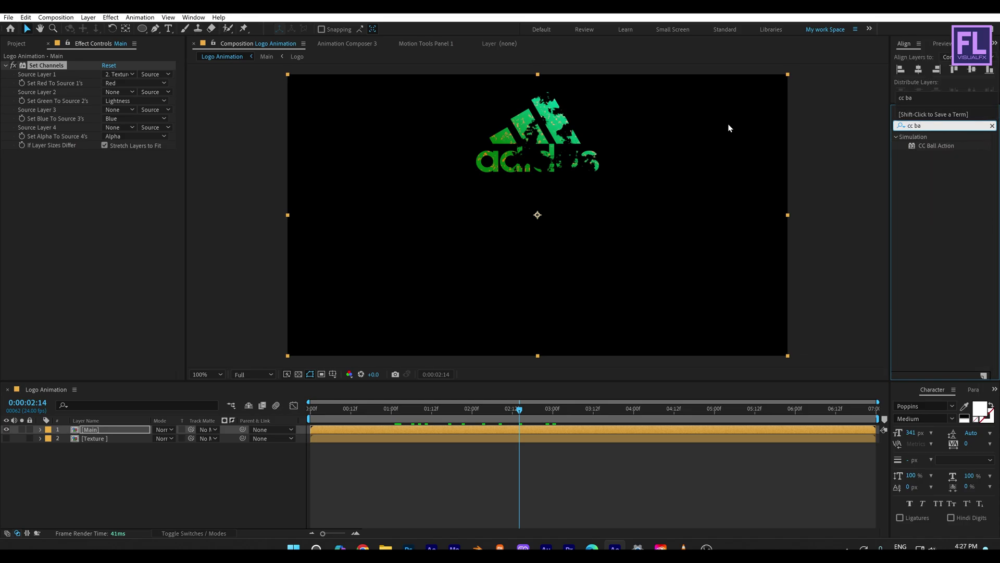
left_click_drag(938, 146, 104, 198)
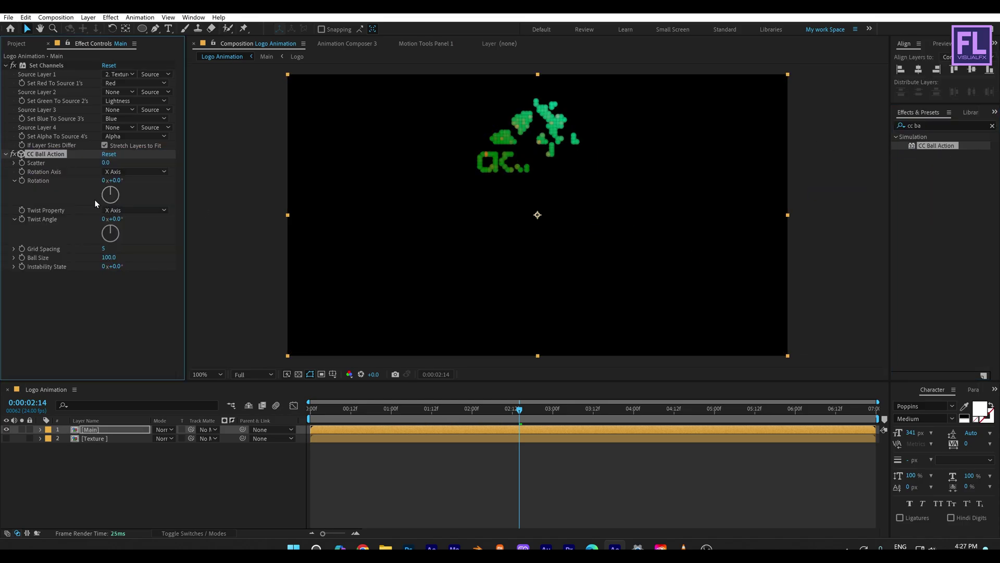
Set CC Ball Action's twist property to Red and its twist angle to -180°.
left_click(119, 209)
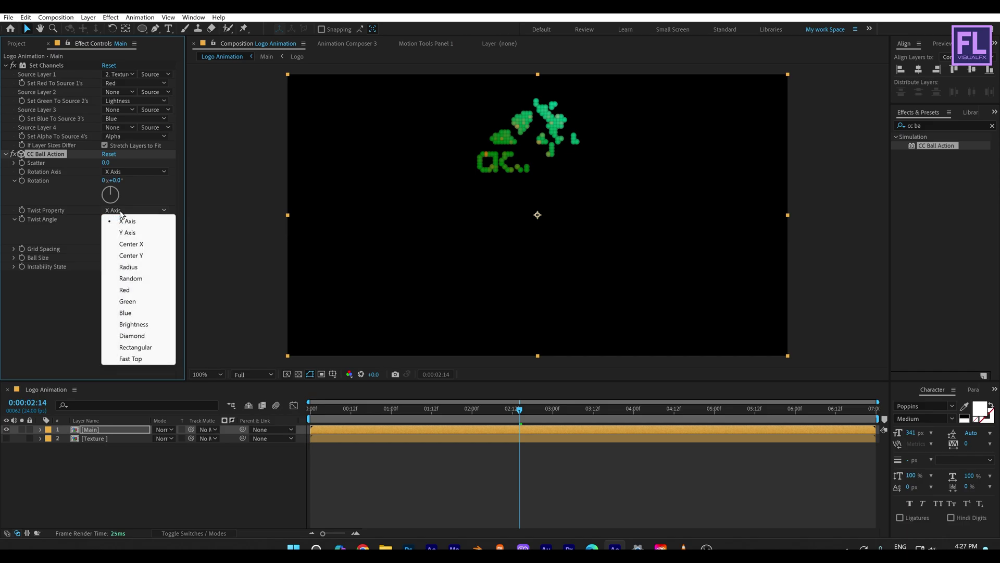
left_click(125, 290)
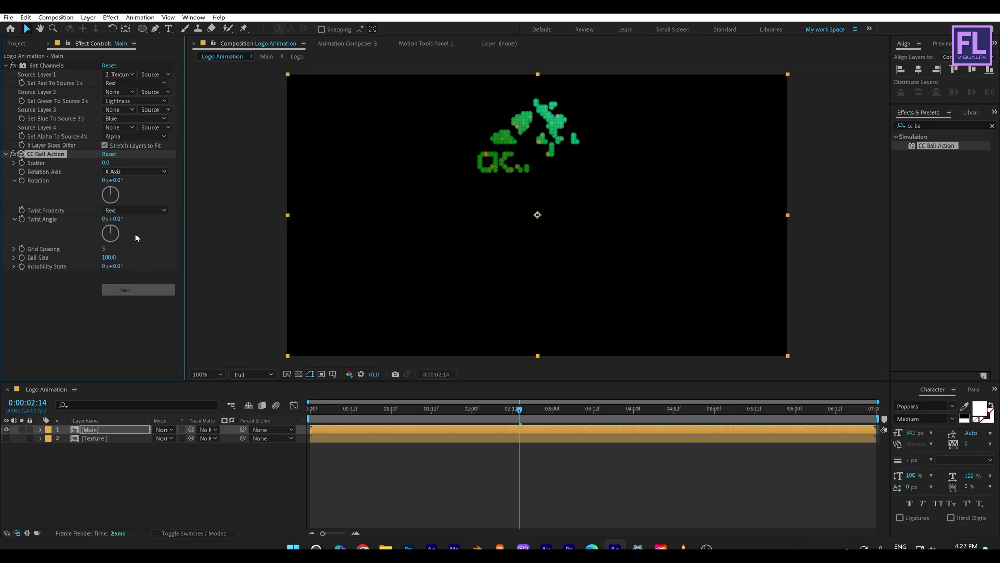
left_click(120, 219)
type("-180")
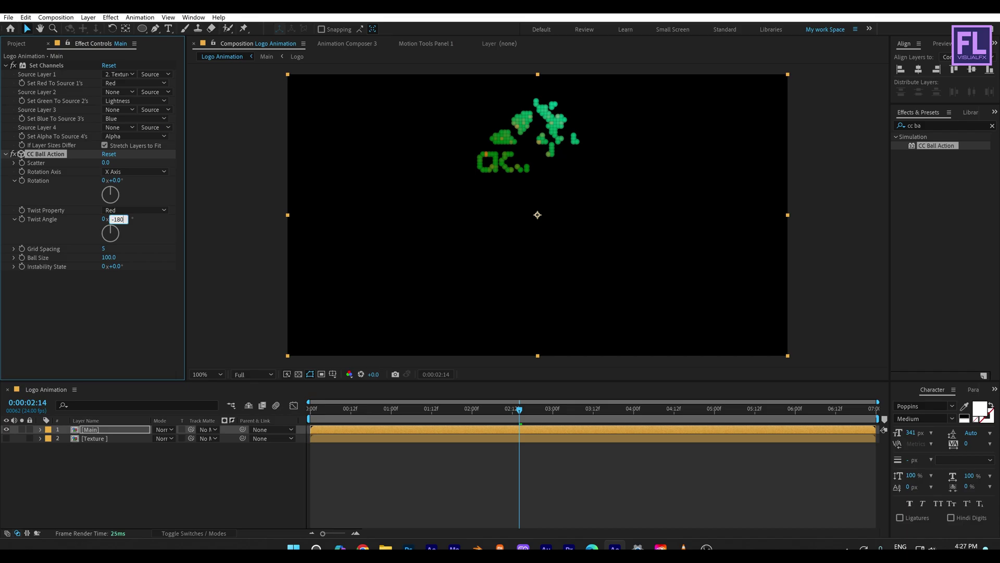
key("Return")
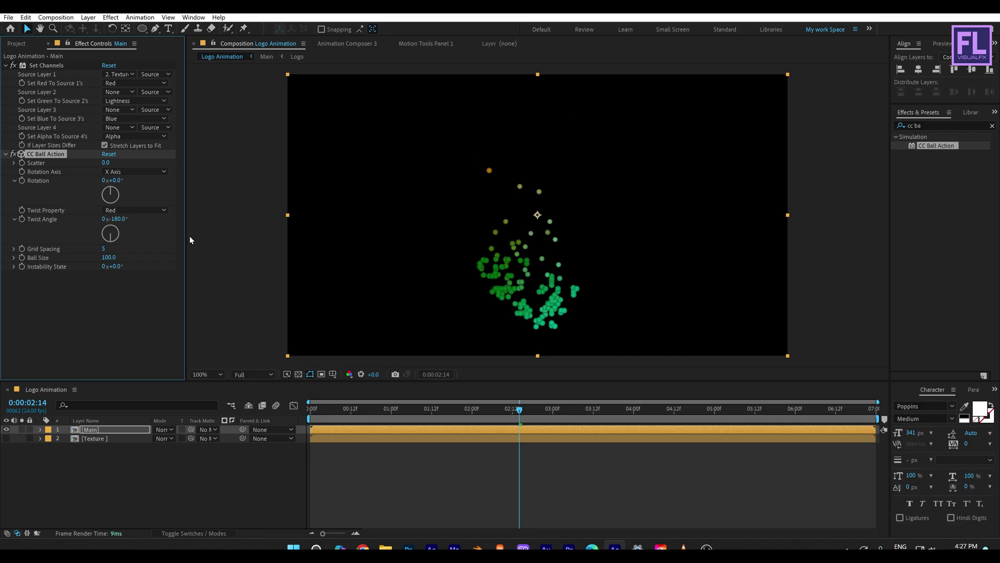
Set CC Ball Action's grid spacing to 0 and its ball size to 220.
left_click_drag(103, 249, 33, 248)
left_click(107, 258)
type("220")
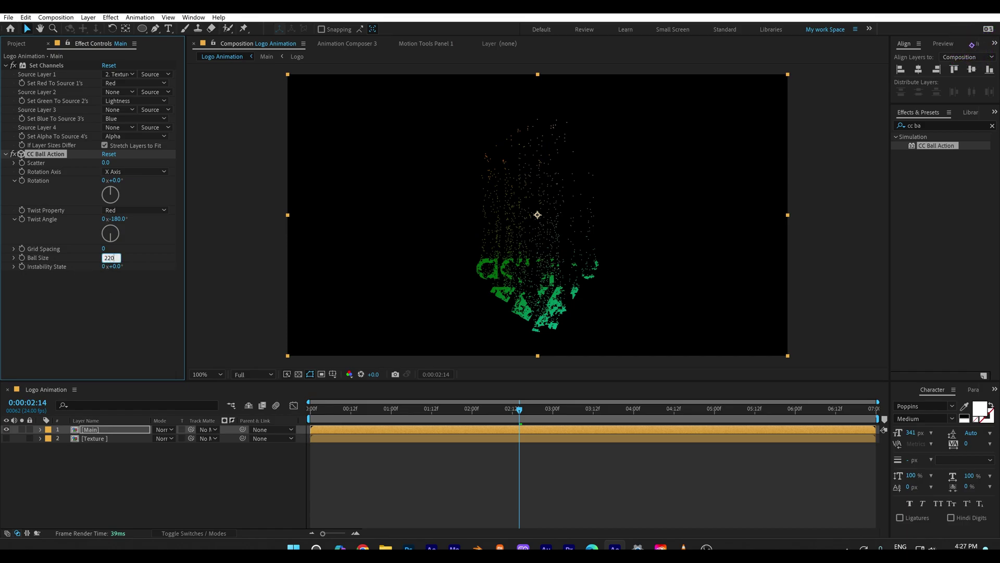
key("Return")
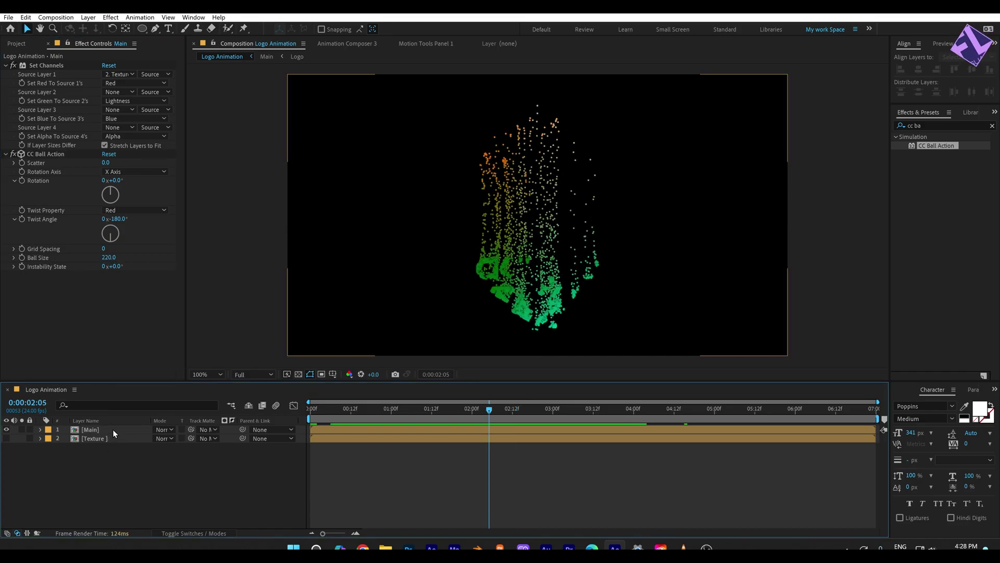
Flip the Main layer vertically so the logo stands upright.
left_click(113, 429)
right_click(113, 429)
mouse_move(152, 180)
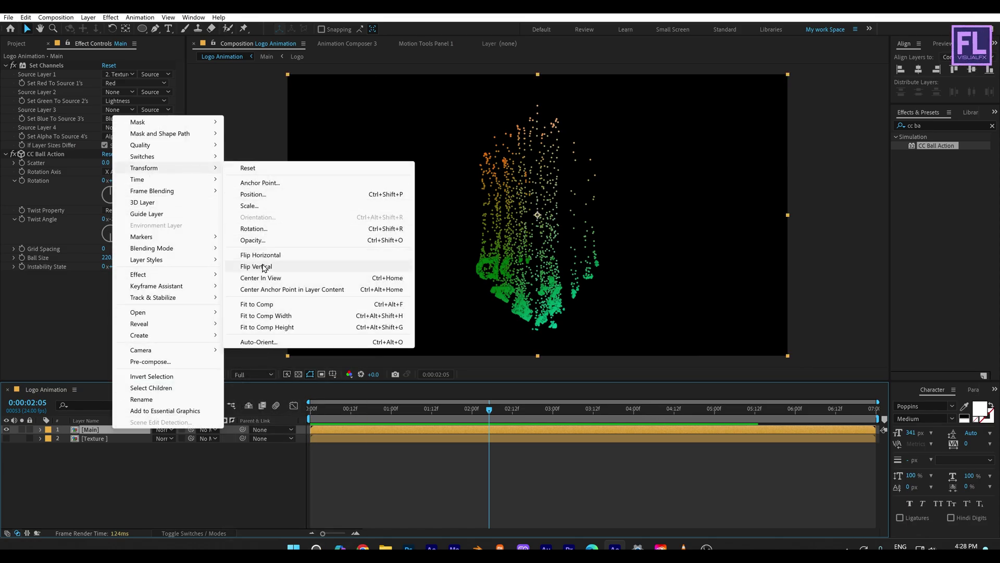
left_click(264, 267)
Move the Main layer down to center the logo in the frame using the safe-area guides, and preview the animation.
left_click_drag(489, 411, 748, 409)
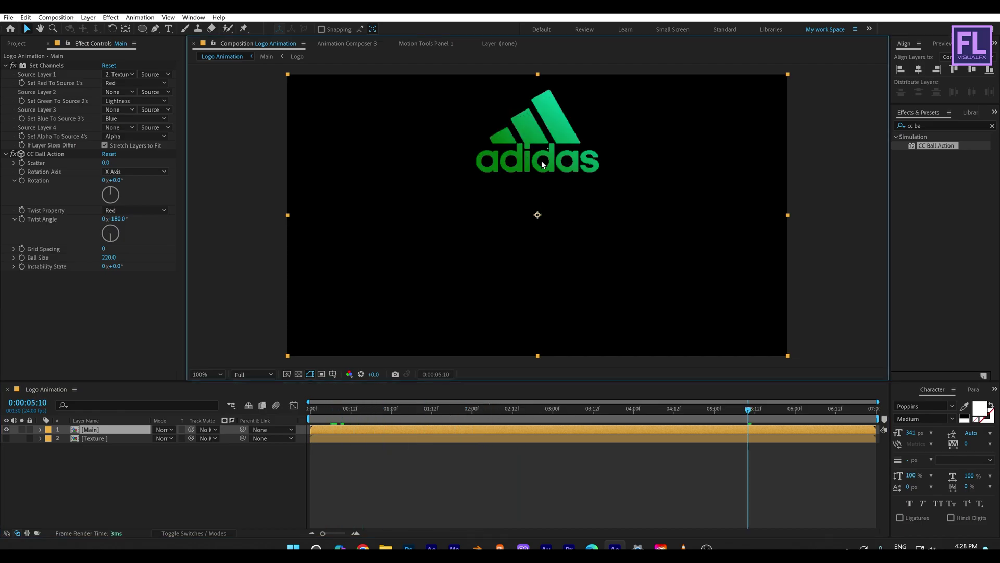
left_click_drag(542, 147, 536, 209)
key("j")
key("apostrophe")
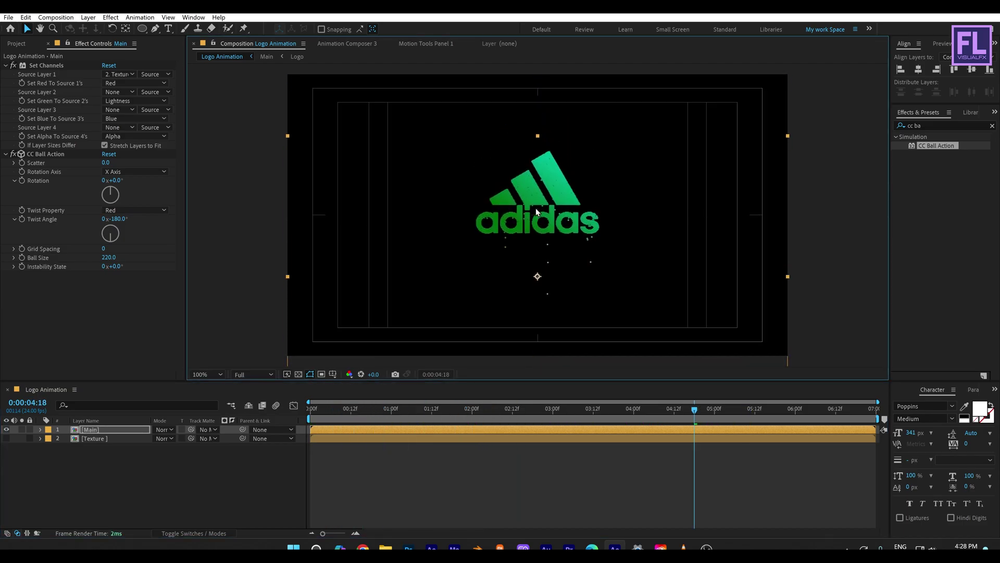
key("space")
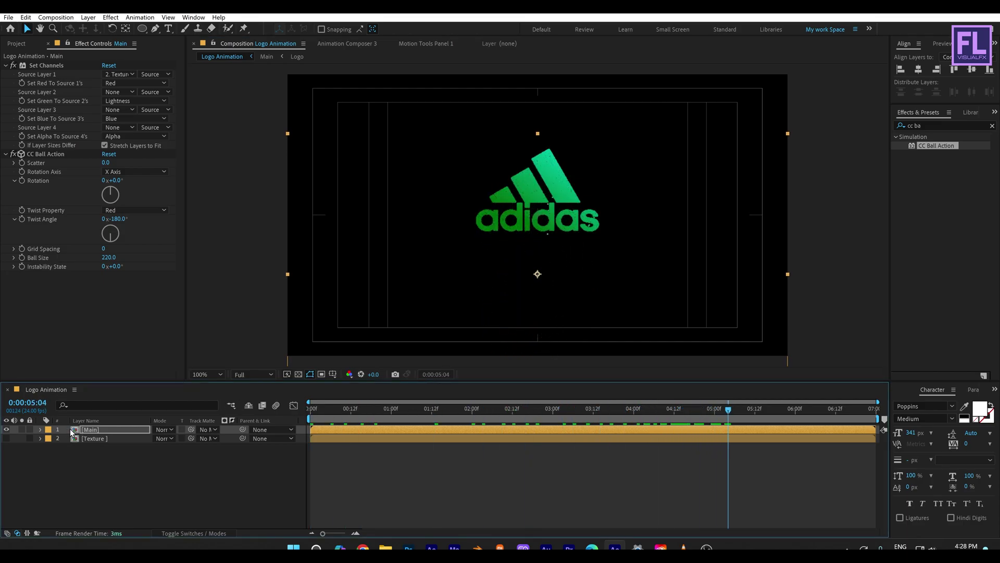
left_click_drag(613, 416, 718, 419)
Find the Tint effect and apply it to the Main layer after CC Ball Action.
left_click(946, 125)
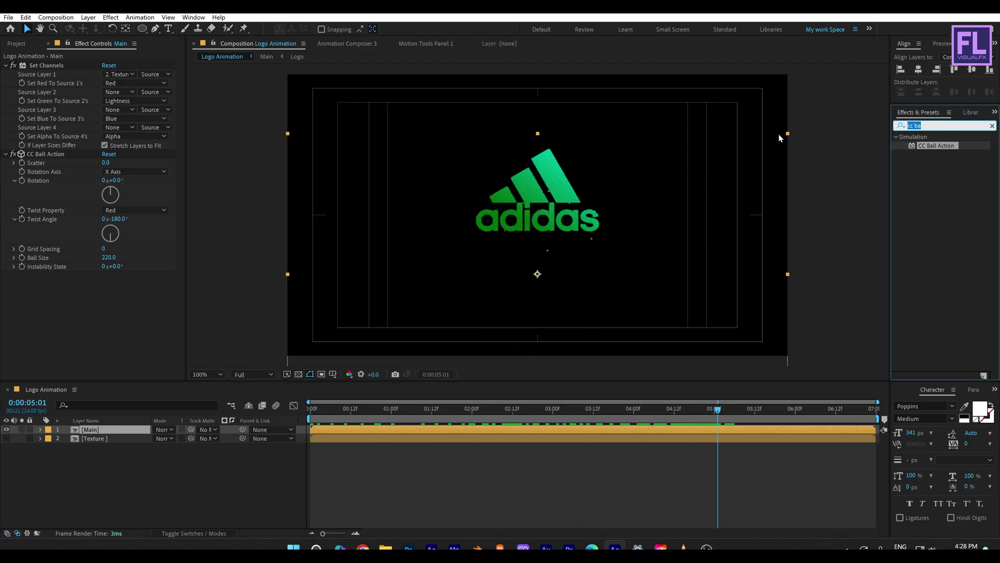
type("tint")
left_click_drag(928, 171, 86, 279)
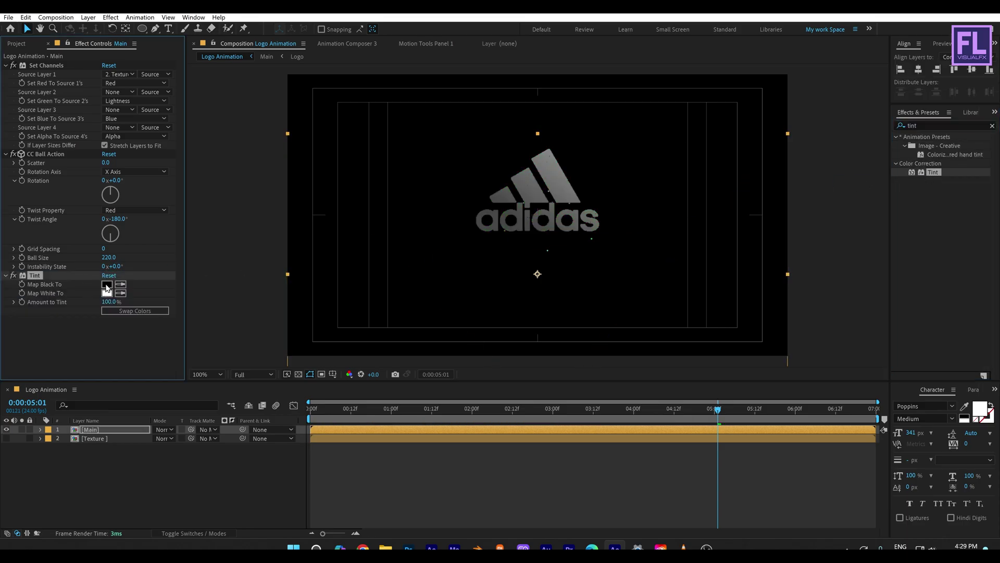
Set Tint to map black to a pale yellow and white to a saturated yellow.
left_click(107, 285)
left_click_drag(801, 279, 803, 316)
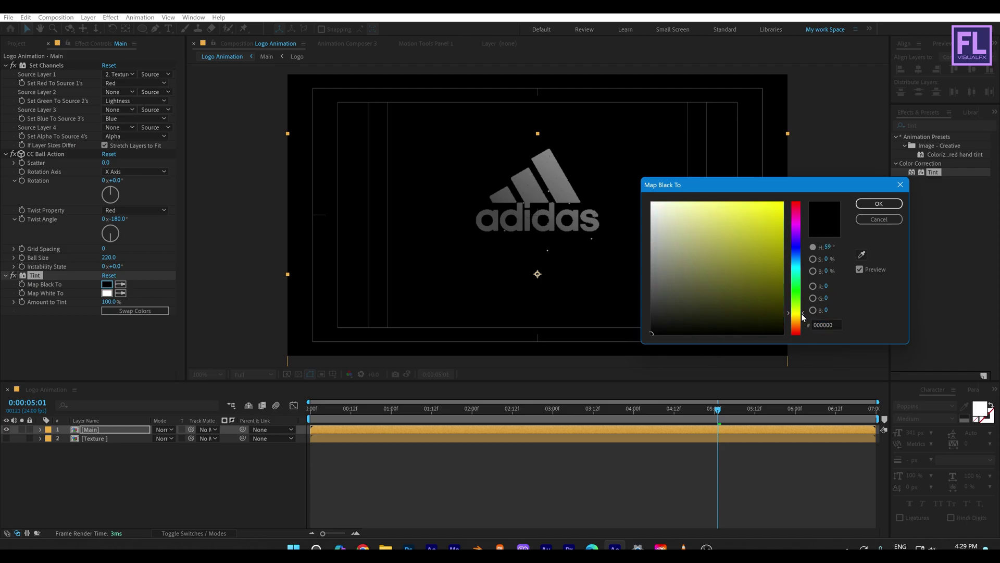
left_click(669, 204)
left_click(879, 204)
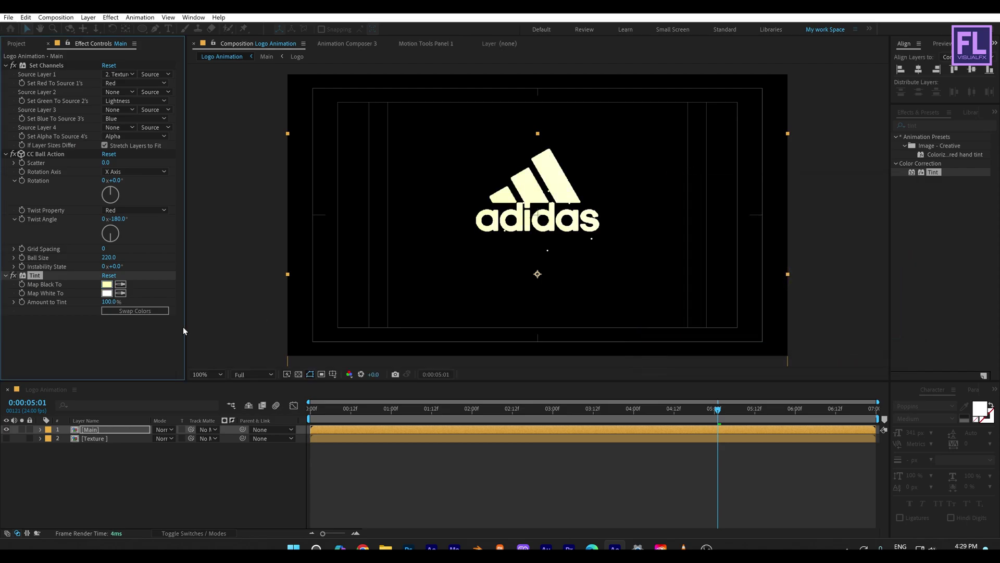
left_click(107, 293)
left_click_drag(795, 333, 796, 318)
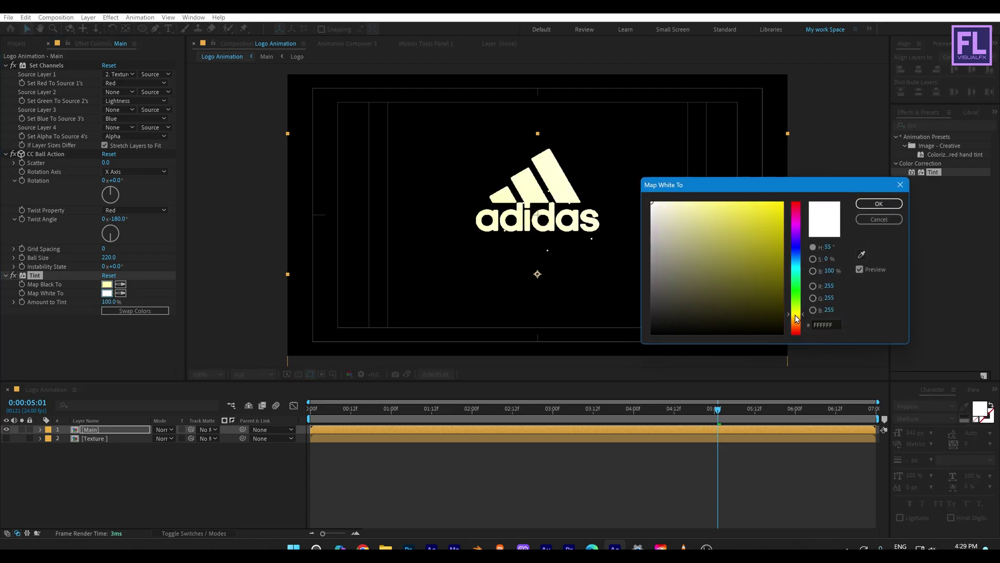
left_click(746, 245)
left_click(882, 208)
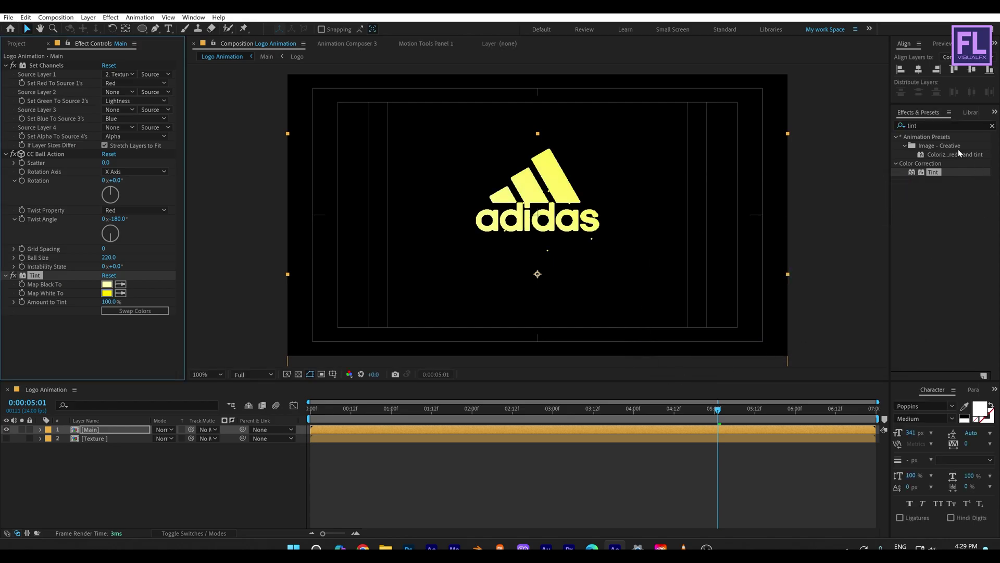
Find the Stylize Glow effect and add it to the Main layer after Tint.
double_click(929, 125)
type("glow")
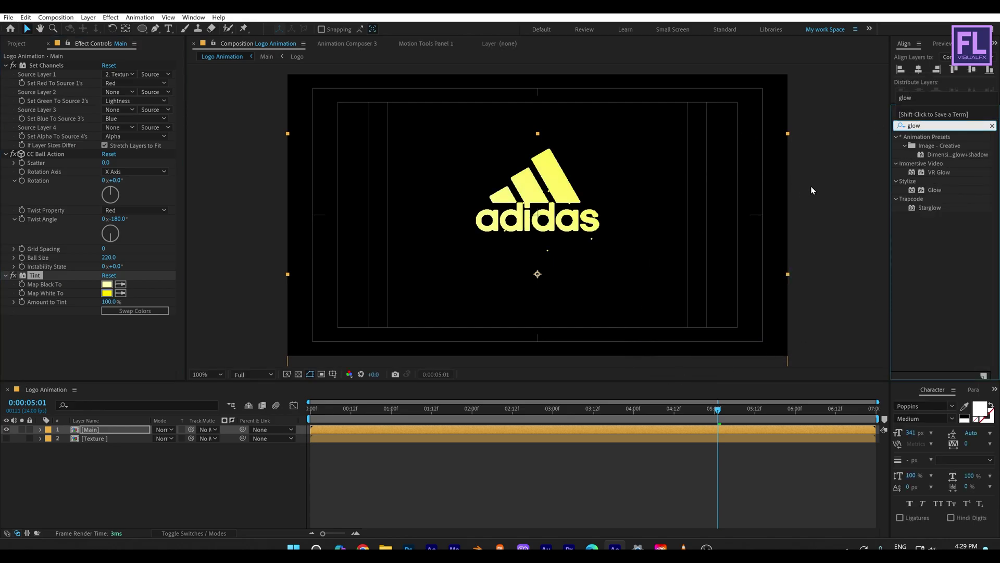
left_click_drag(935, 189, 60, 326)
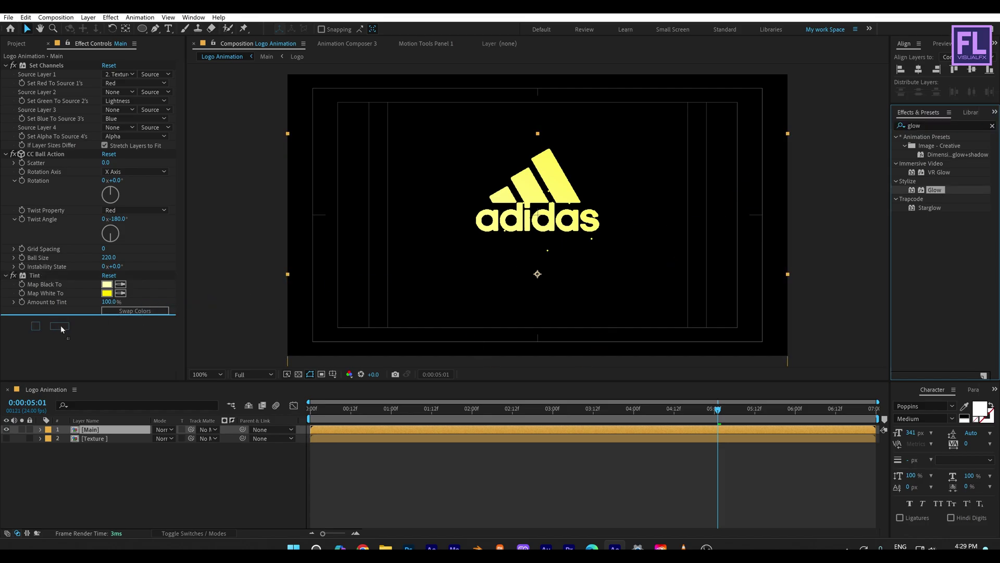
Set the Glow threshold to 90% and its radius to 33, and check the particles around 2 seconds.
left_click(108, 248)
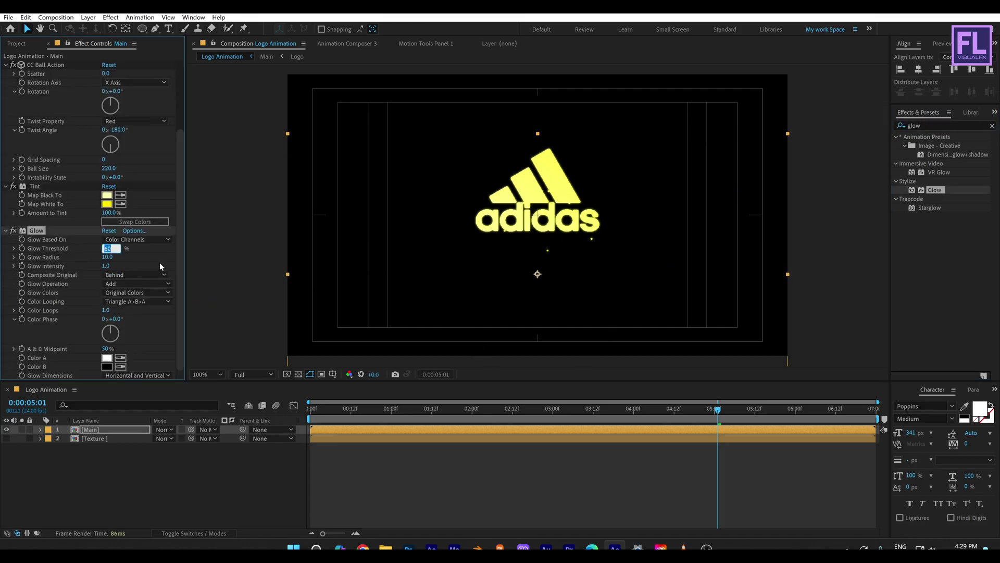
type("90")
key("Return")
left_click(106, 257)
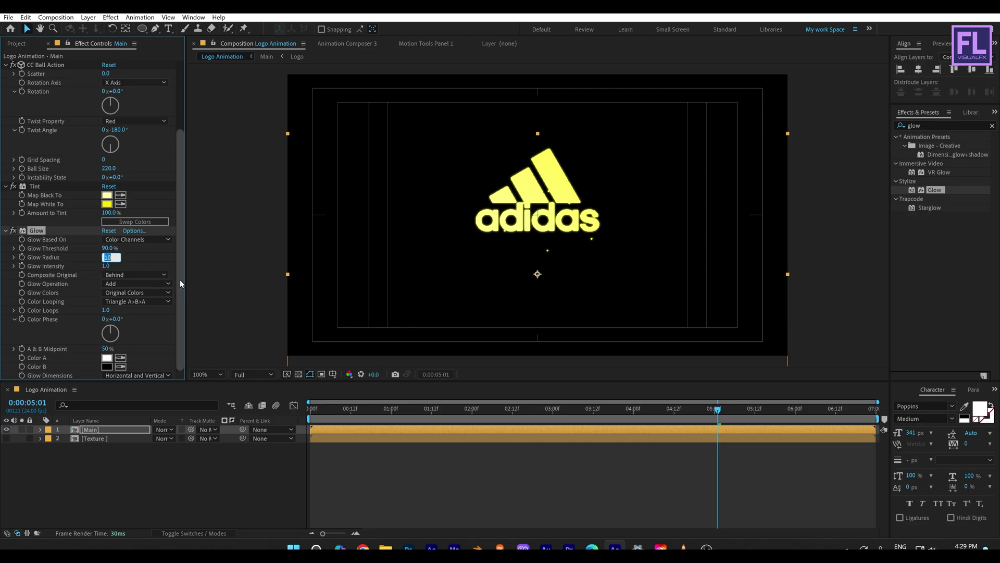
type("33")
key("Return")
left_click_drag(656, 415, 480, 421)
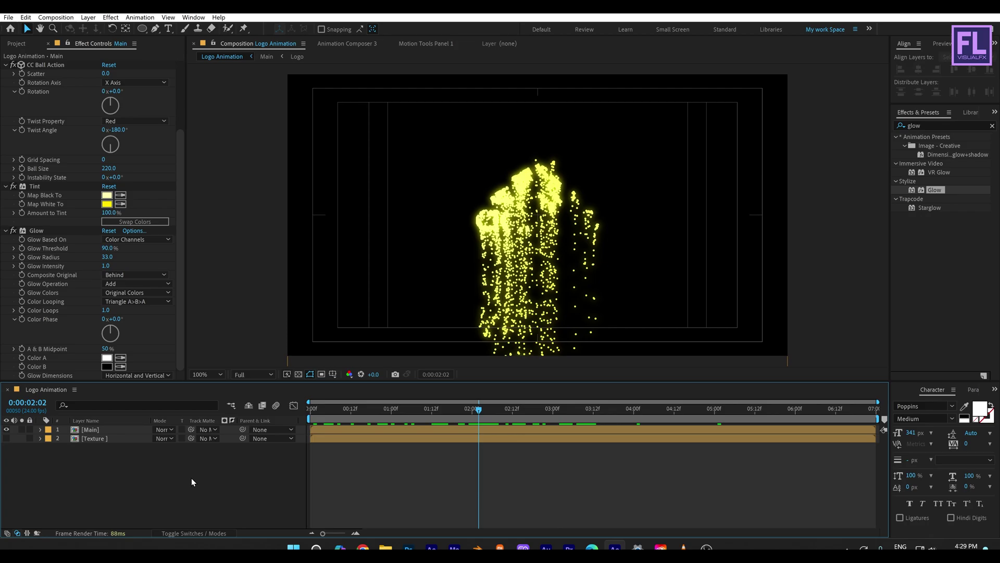
scroll(82, 277, "up", 3)
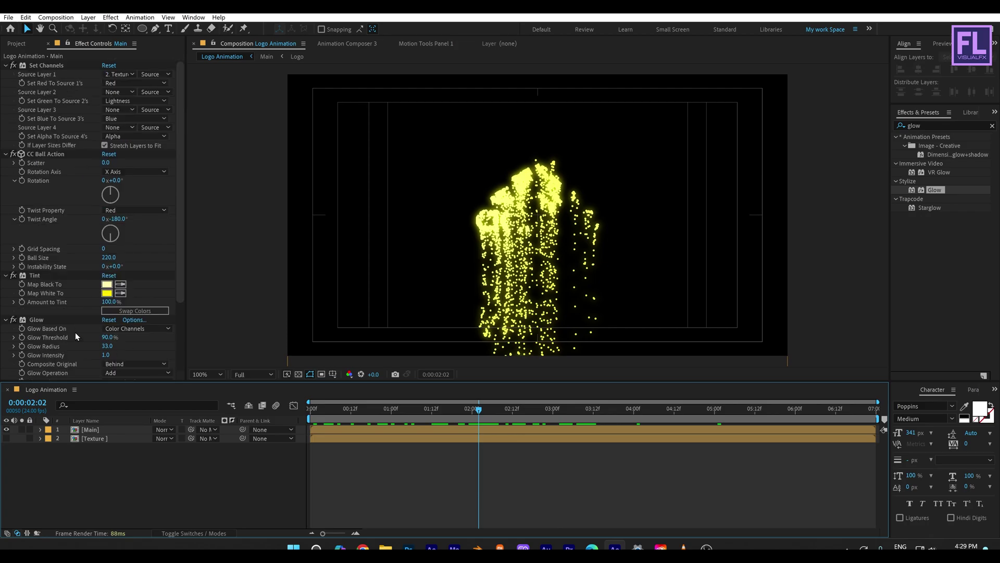
Create a 1920x1080, 24 fps, 7-second composition named Reflection.
left_click(17, 43)
left_click(33, 376)
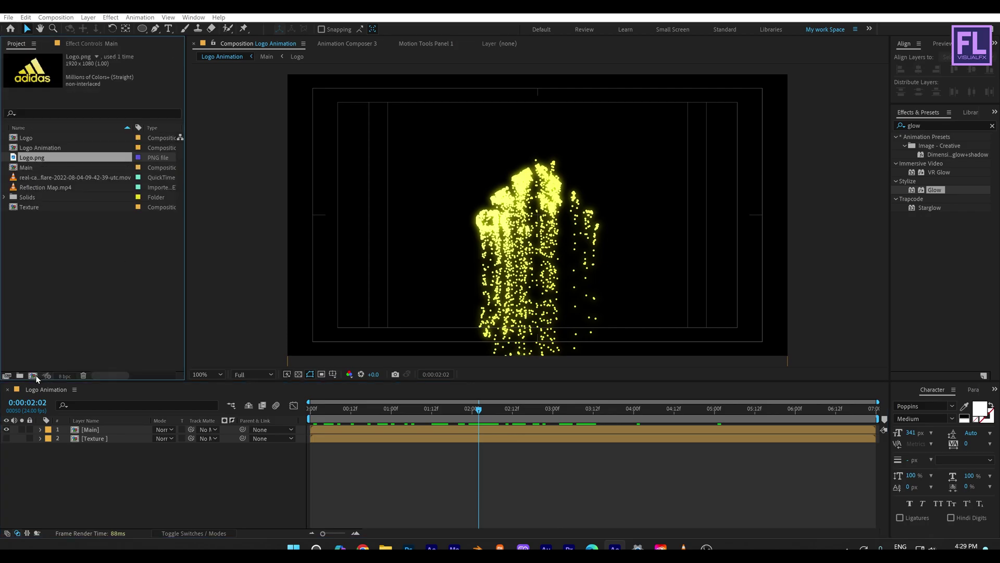
left_click_drag(492, 100, 607, 138)
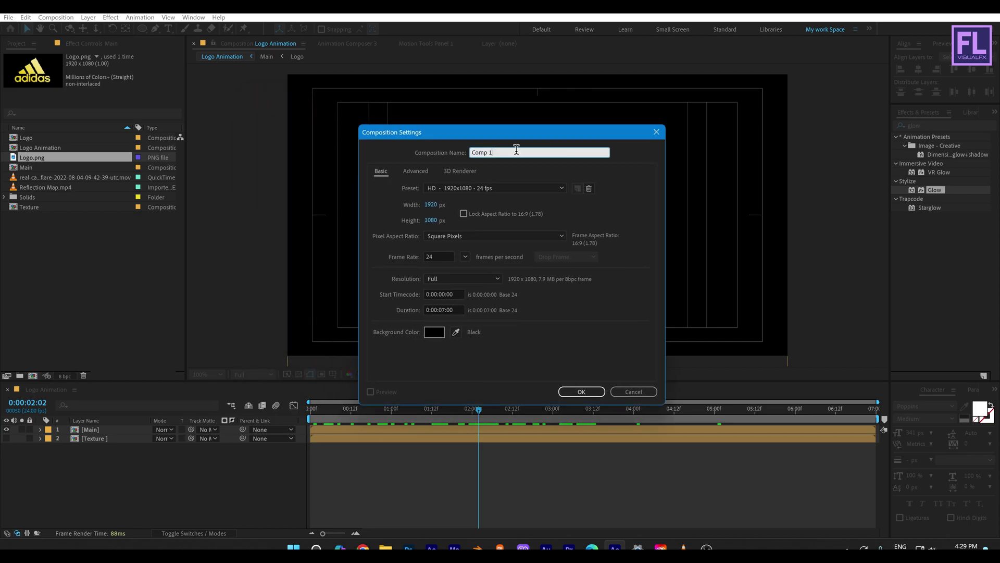
type("ef")
key("BackSpace")
type("Refle")
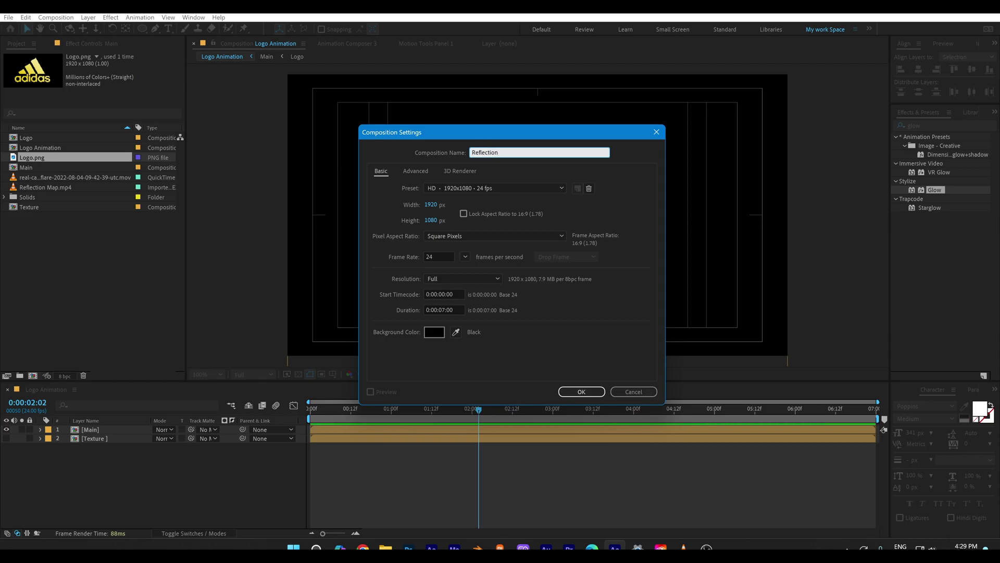
left_click(596, 394)
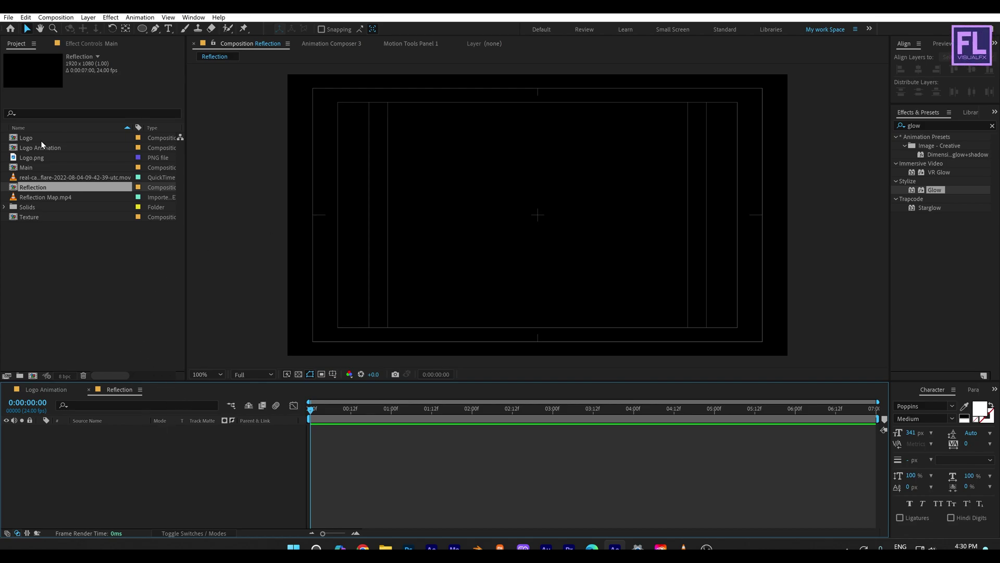
Add the Logo composition to Reflection and move it down to the center of the frame.
left_click(27, 138)
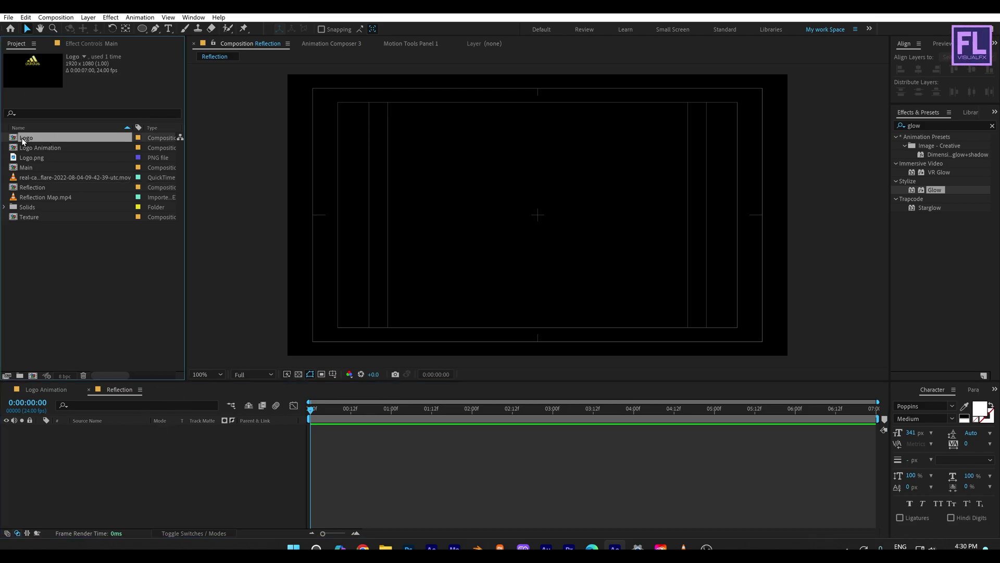
left_click_drag(41, 138, 131, 474)
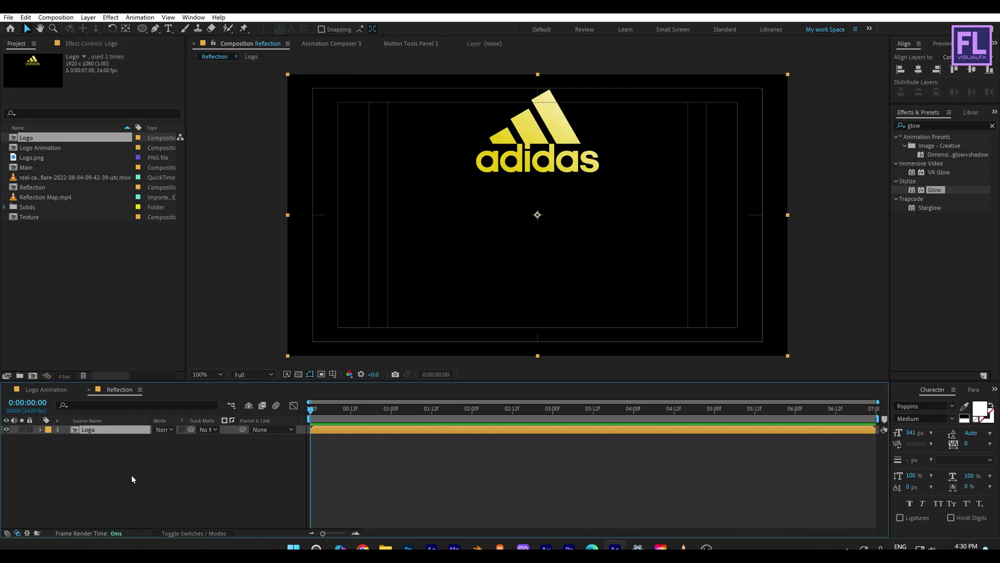
left_click_drag(535, 141, 546, 220)
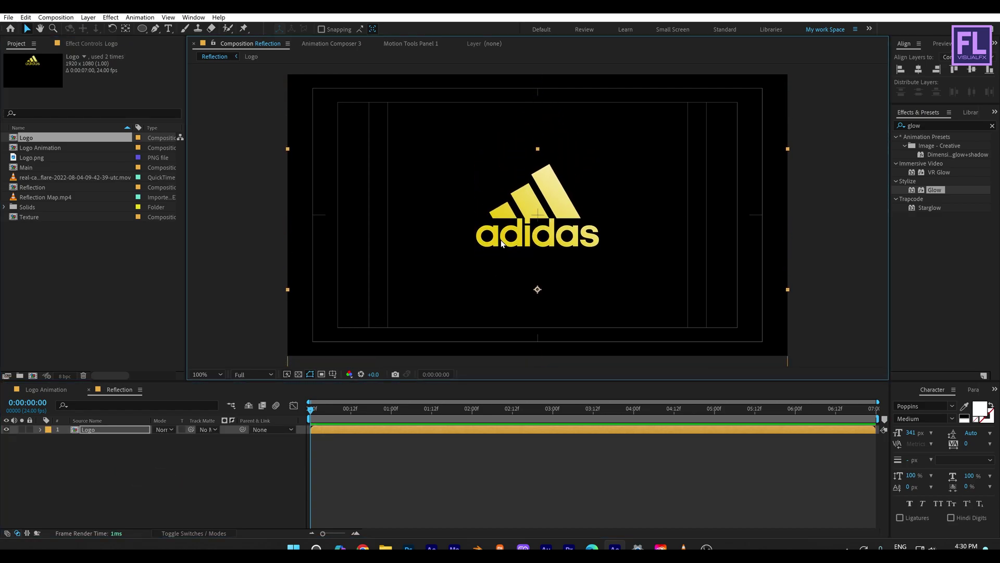
Pre-compose the Logo layer as Logo_center, moving all attributes into the new composition.
right_click(111, 429)
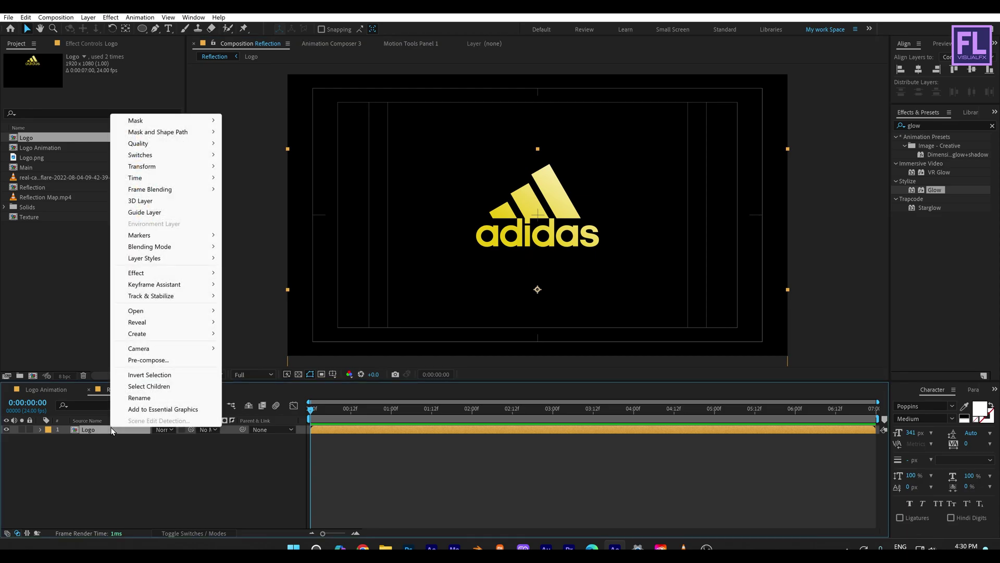
left_click(170, 359)
left_click(249, 251)
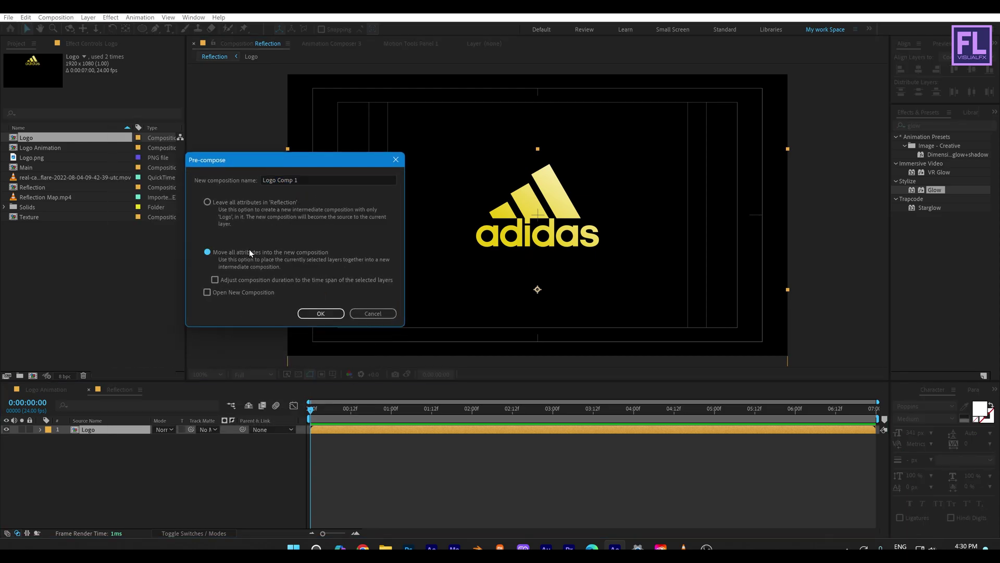
left_click_drag(309, 181, 277, 182)
key("BackSpace")
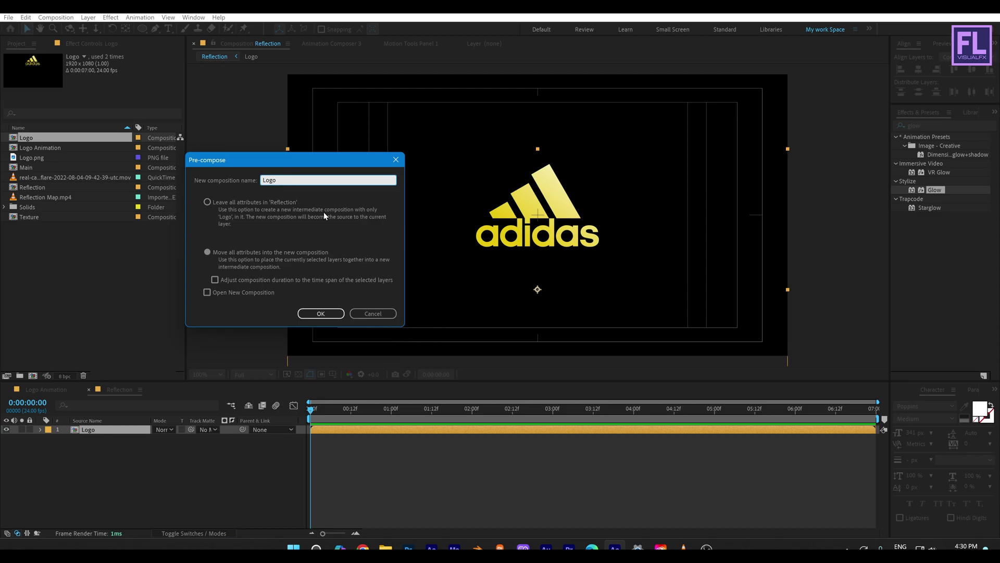
type("_center")
left_click(319, 313)
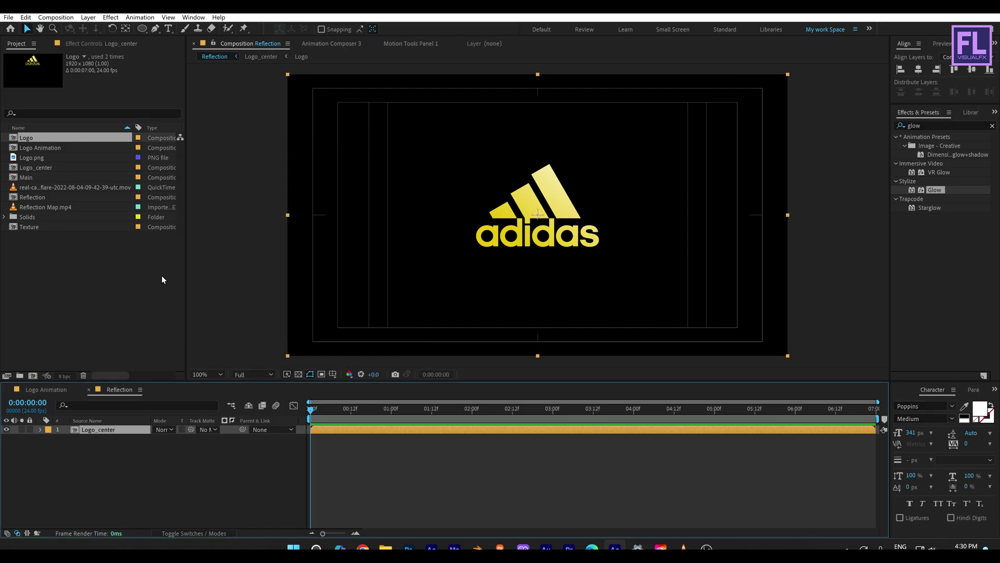
Place Reflection Map.mp4 beneath Logo_center and use Logo_center as its track matte.
left_click(68, 209)
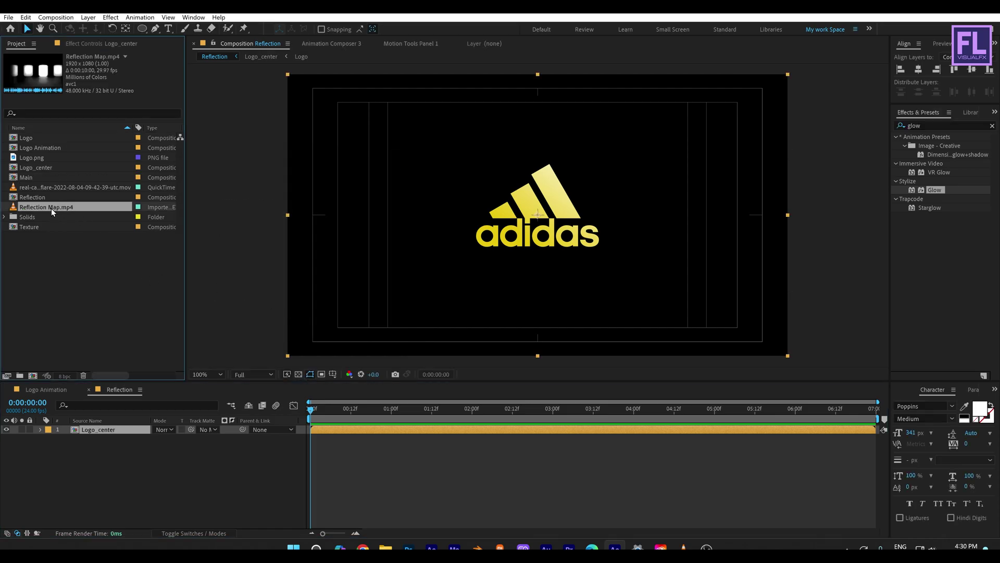
left_click_drag(48, 207, 102, 448)
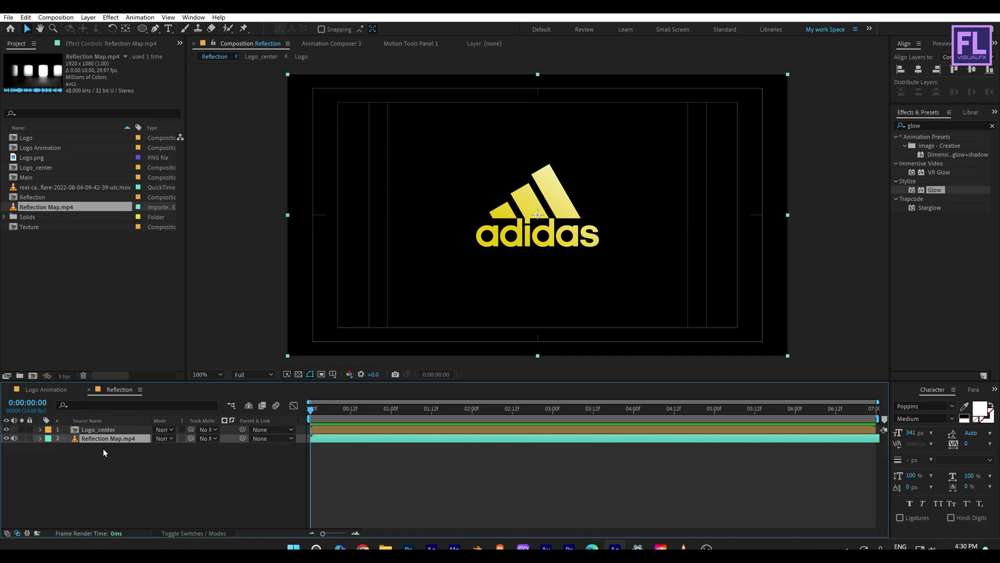
left_click(203, 439)
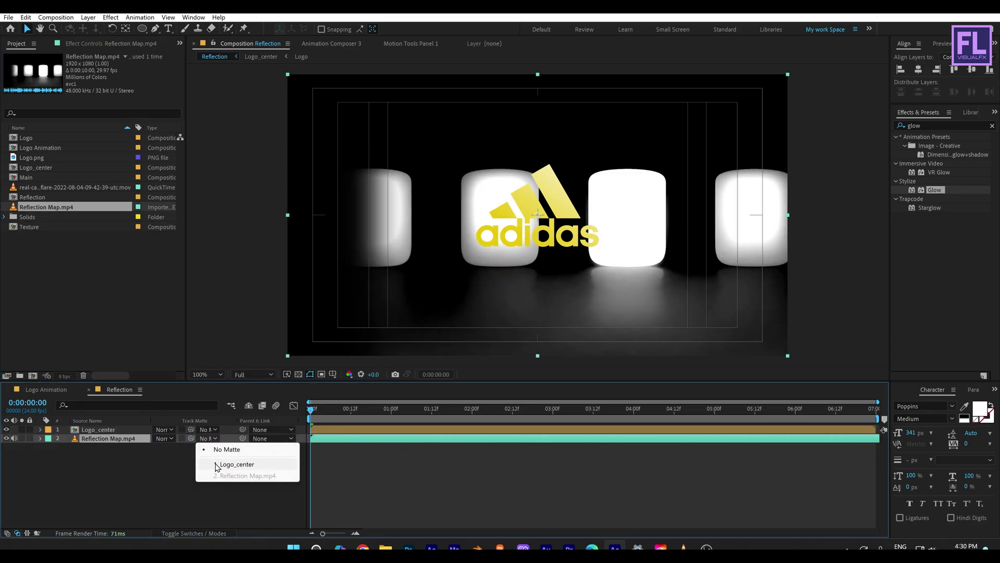
left_click(218, 463)
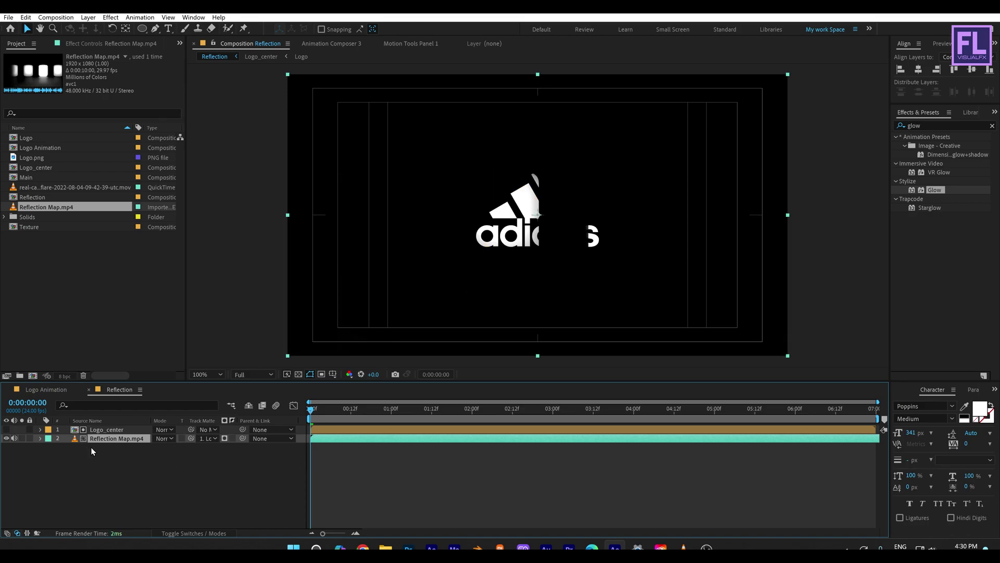
Apply CC Glass to the Reflection Map.mp4 layer and set its bump map to Logo_center.
double_click(914, 125)
type("cc")
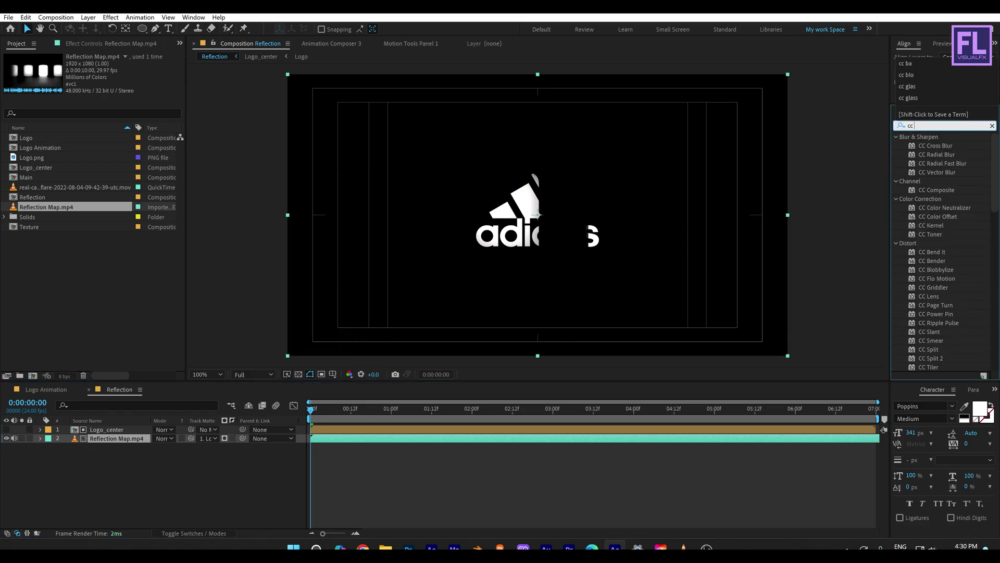
type(" glass")
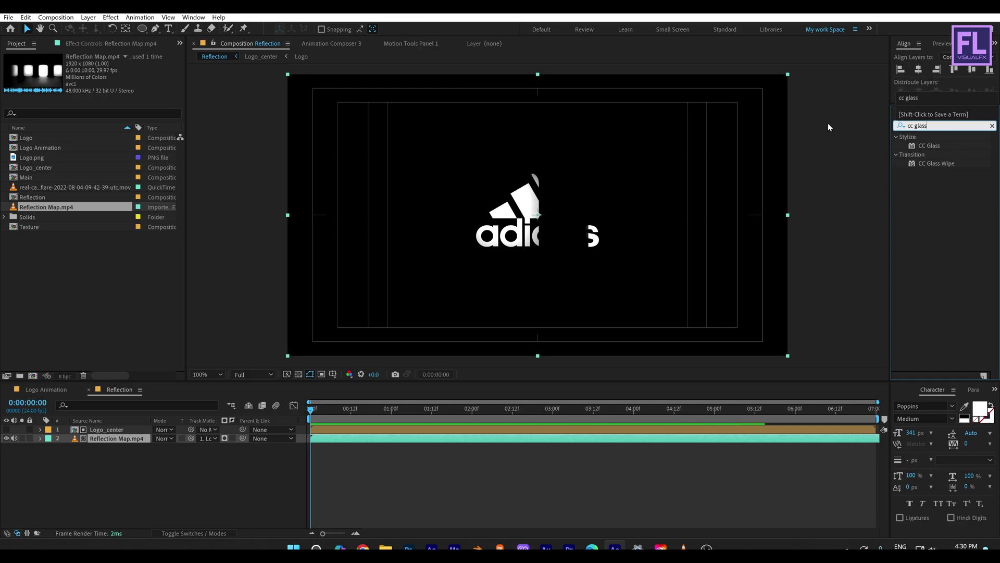
left_click_drag(929, 145, 117, 438)
left_click(14, 75)
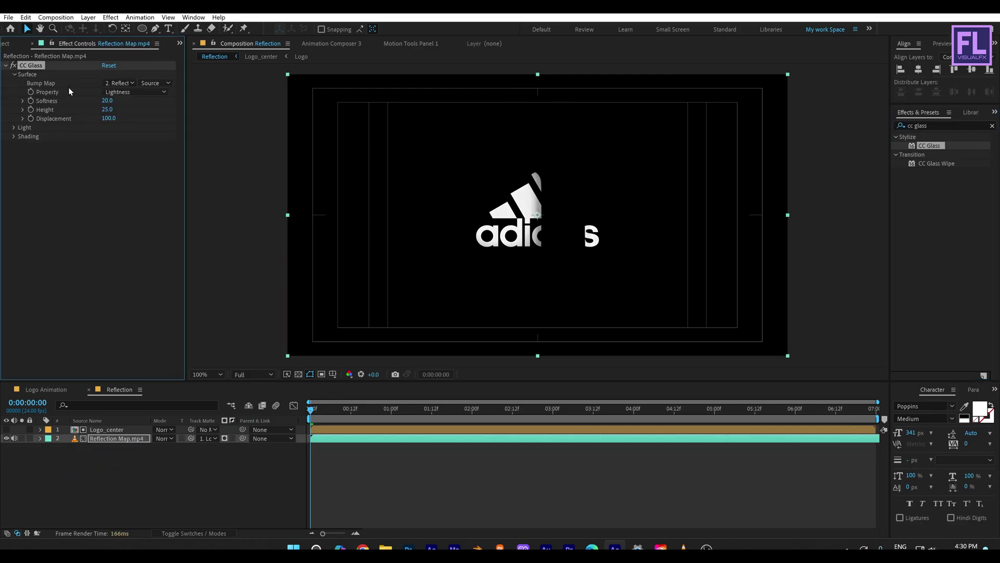
left_click(123, 83)
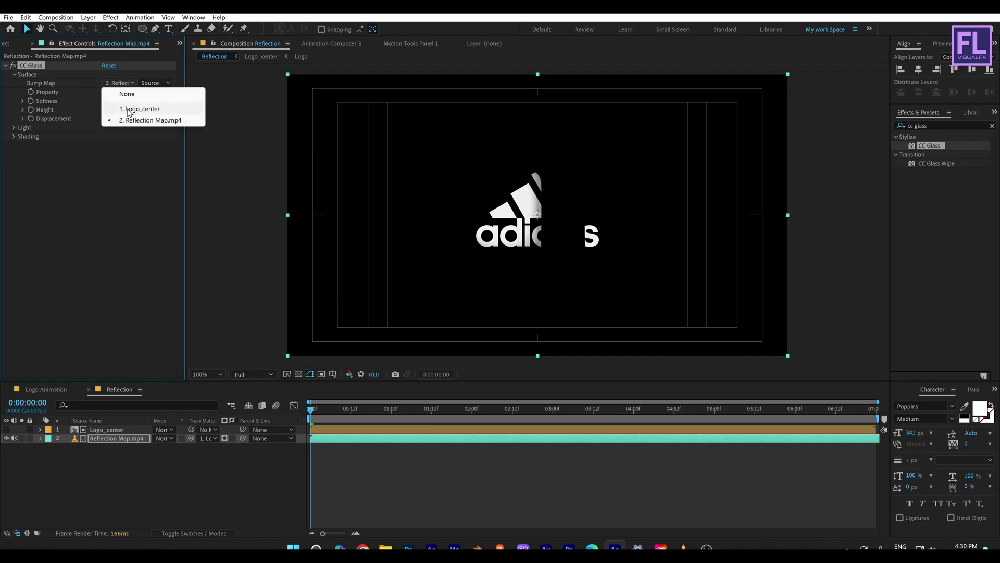
left_click(127, 107)
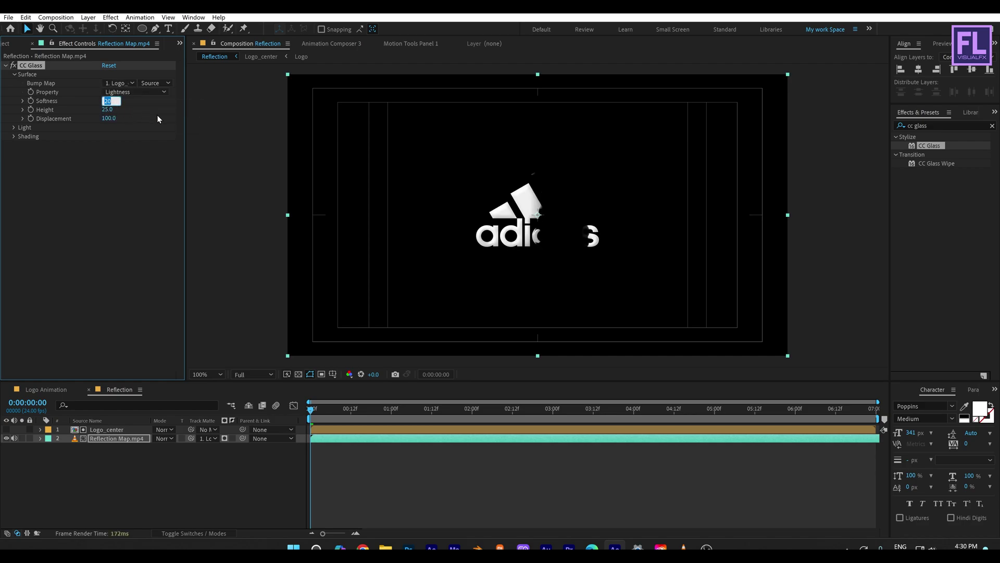
Set the CC Glass surface softness to 50, height to 100 and displacement to -160 on Reflection Map.mp4.
type("50")
key("Return")
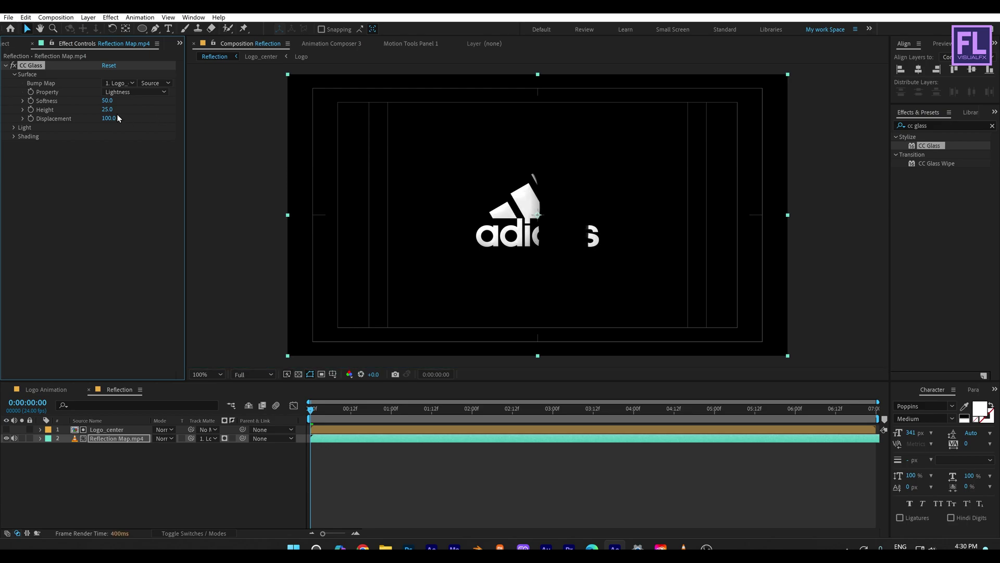
type("100")
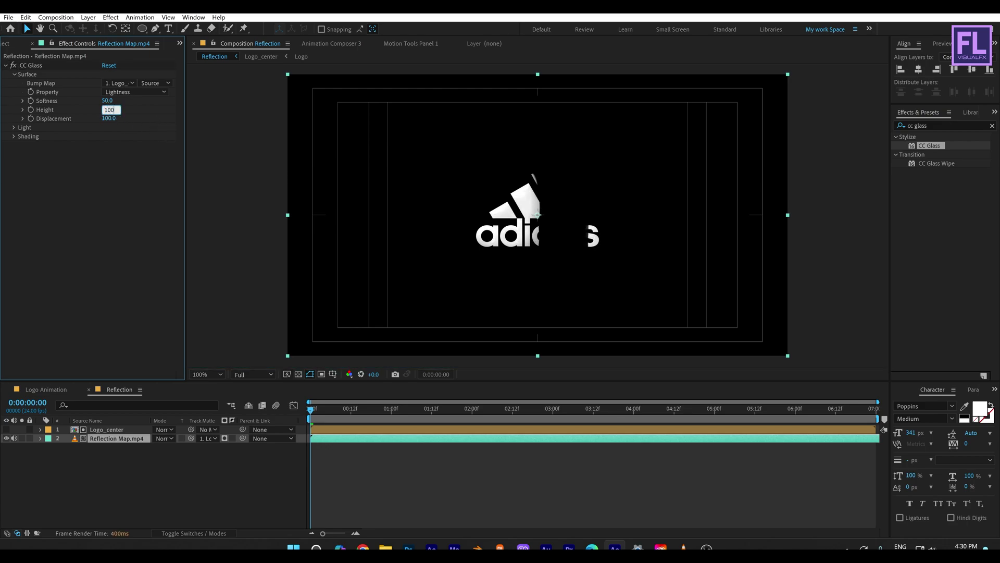
key("Return")
left_click(109, 118)
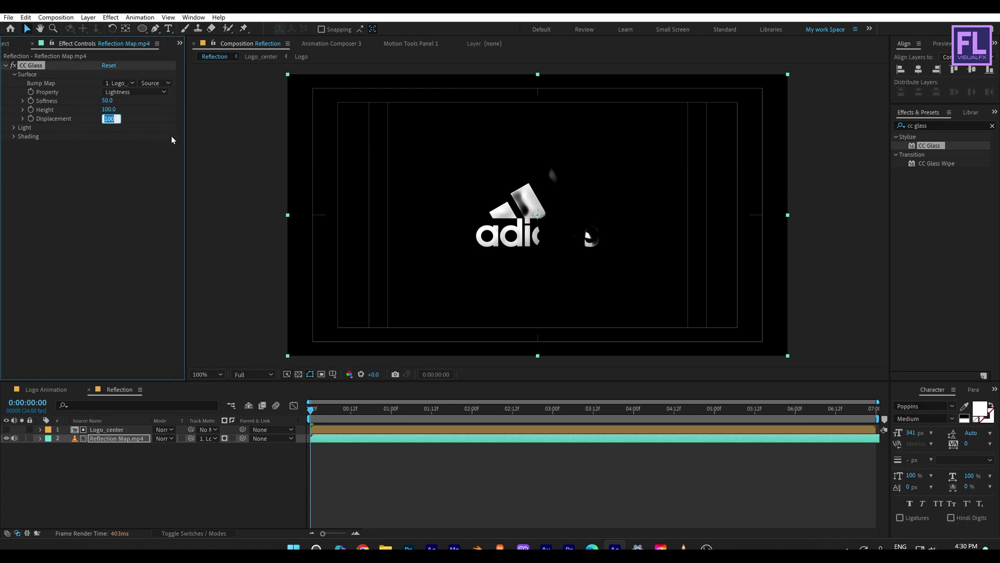
type("-1")
key("Return")
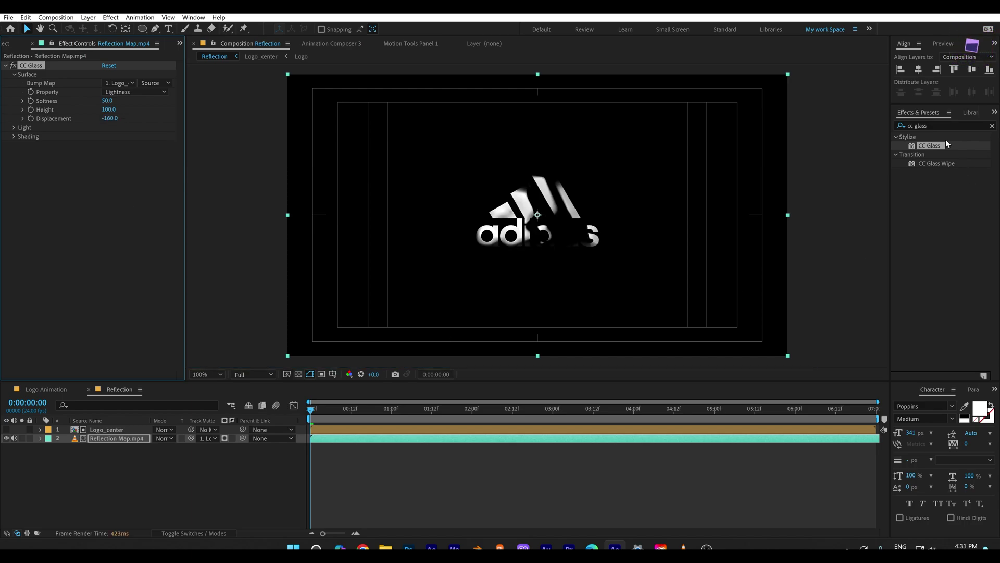
Apply CC Blobbylize to Reflection Map.mp4 after CC Glass and set its blob layer to Logo_center.
key("ctrl+7")
type("cc")
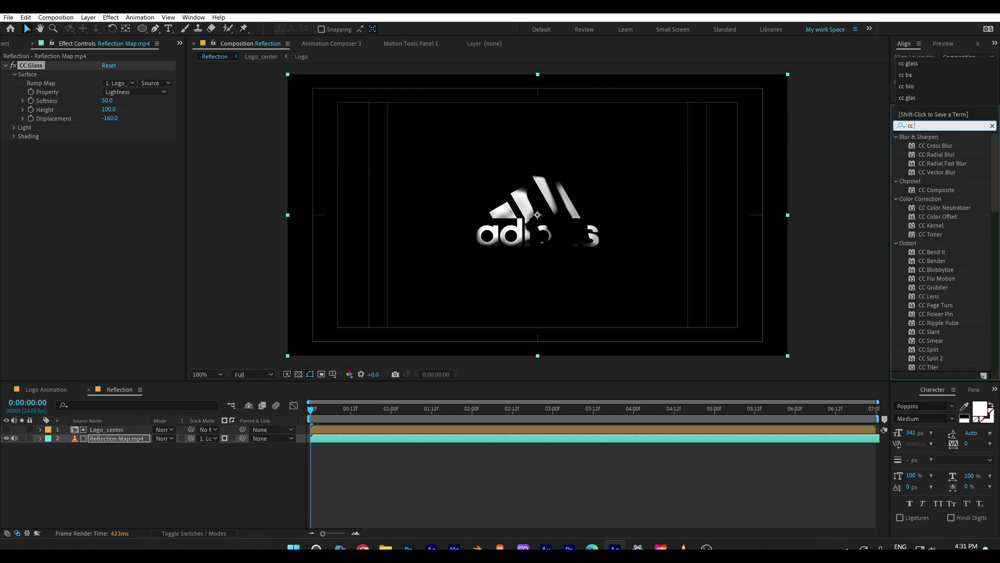
type(" blo")
left_click_drag(937, 146, 54, 241)
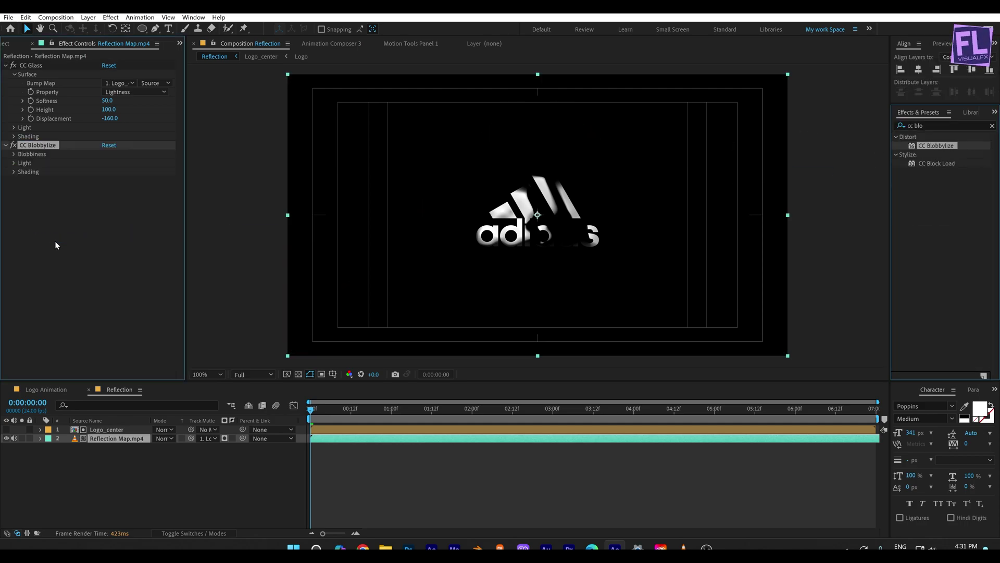
left_click(14, 154)
left_click(105, 165)
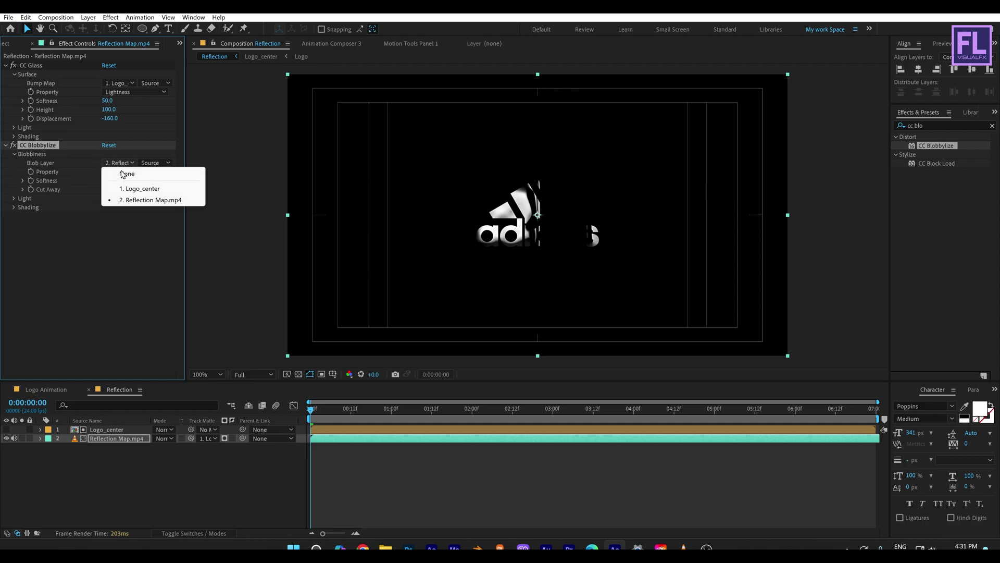
left_click(138, 189)
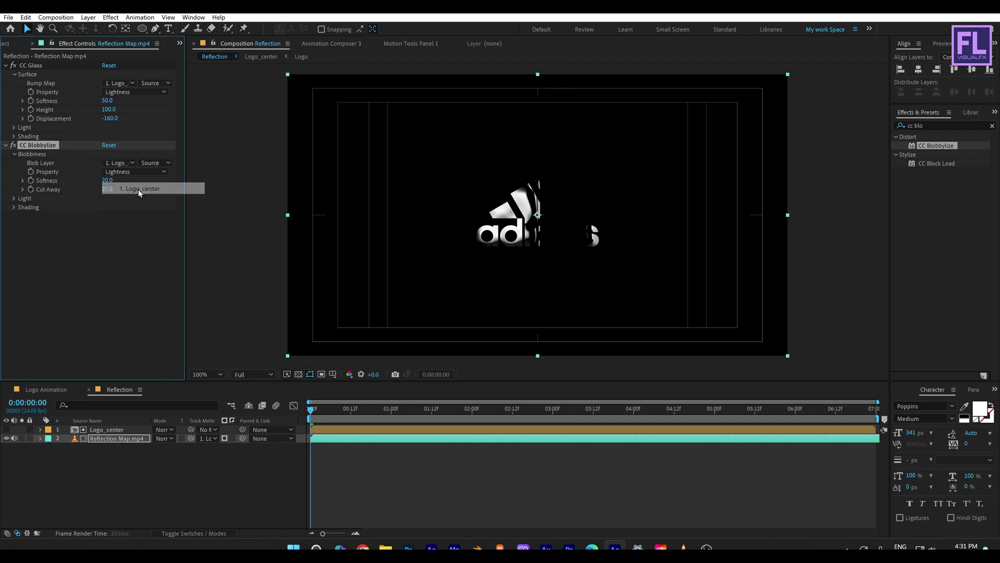
Set the CC Blobbylize softness to 8 and cut away to 15.
left_click(108, 181)
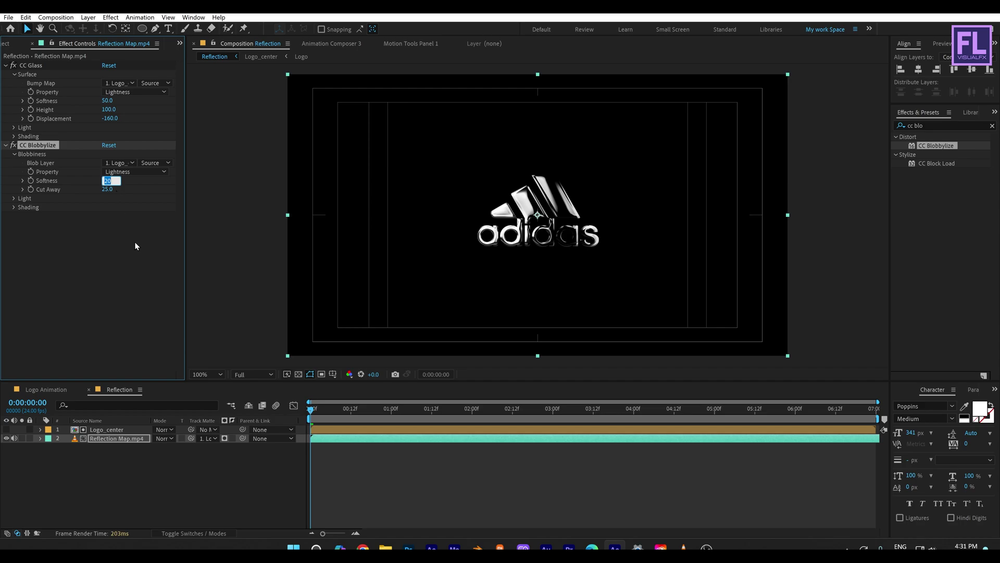
type("8")
left_click(109, 189)
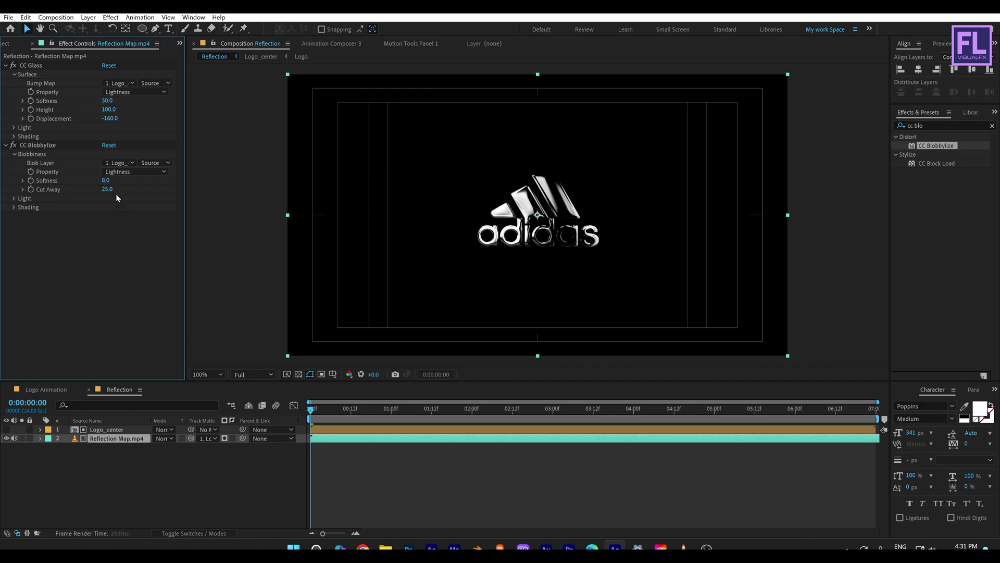
type("15")
key("Return")
Add a second copy of the Logo_center composition to Reflection, beneath the Reflection Map.mp4 layer.
left_click(15, 45)
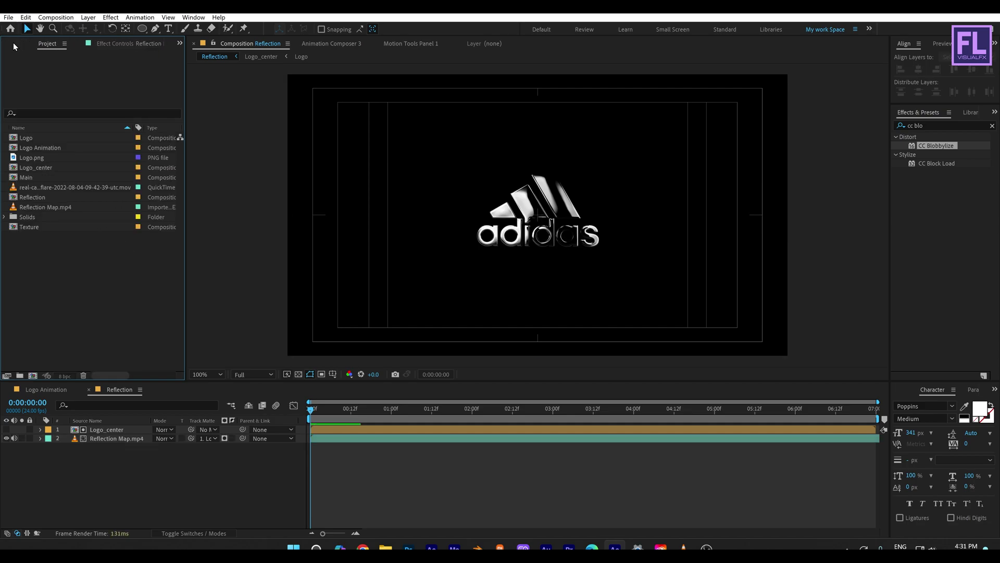
left_click(58, 167)
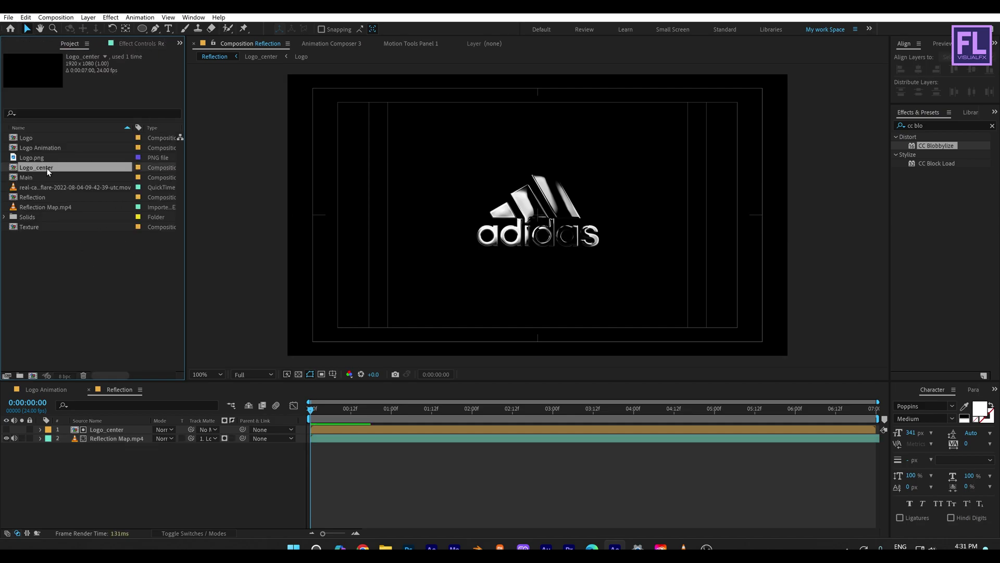
left_click_drag(41, 168, 119, 437)
left_click_drag(120, 452, 117, 450)
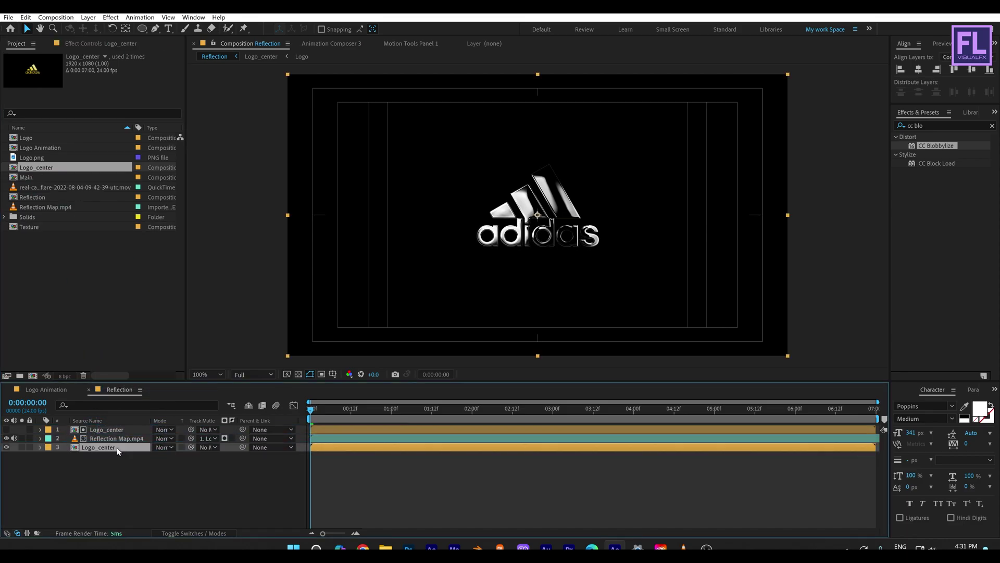
Set the Reflection Map.mp4 layer's blending mode to Screen and check the reflection at several points in time.
left_click(122, 439)
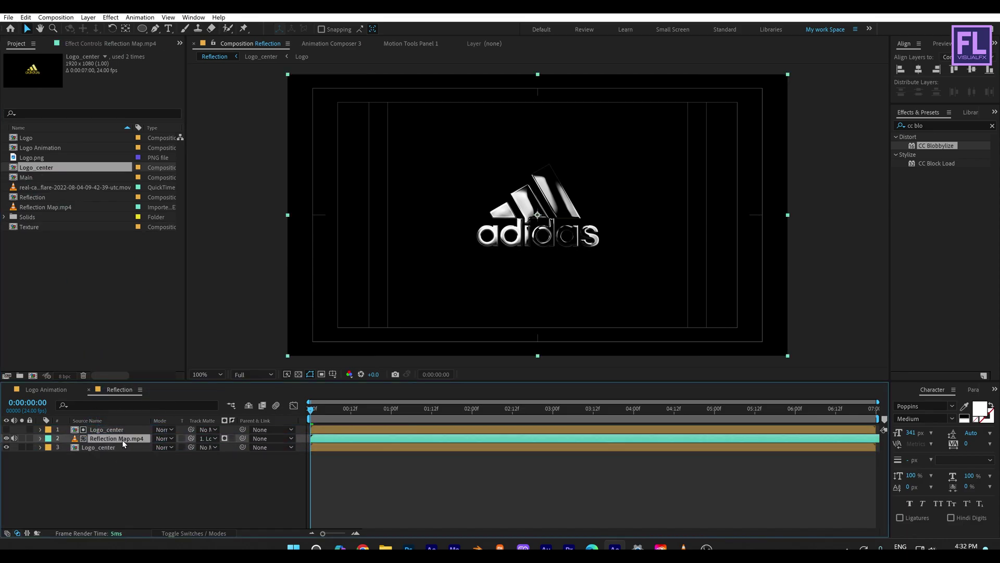
left_click(166, 439)
left_click(224, 216)
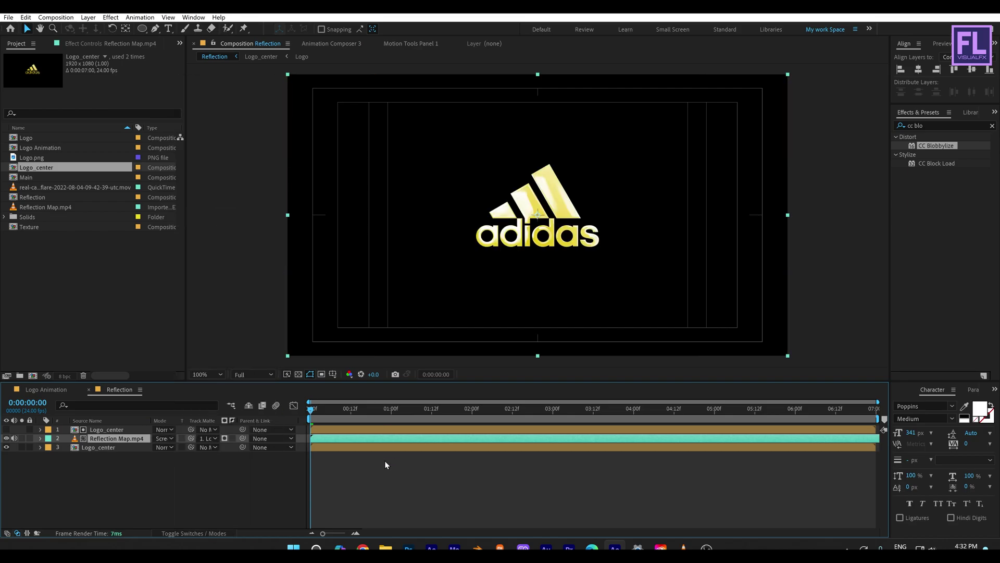
left_click_drag(328, 417, 602, 418)
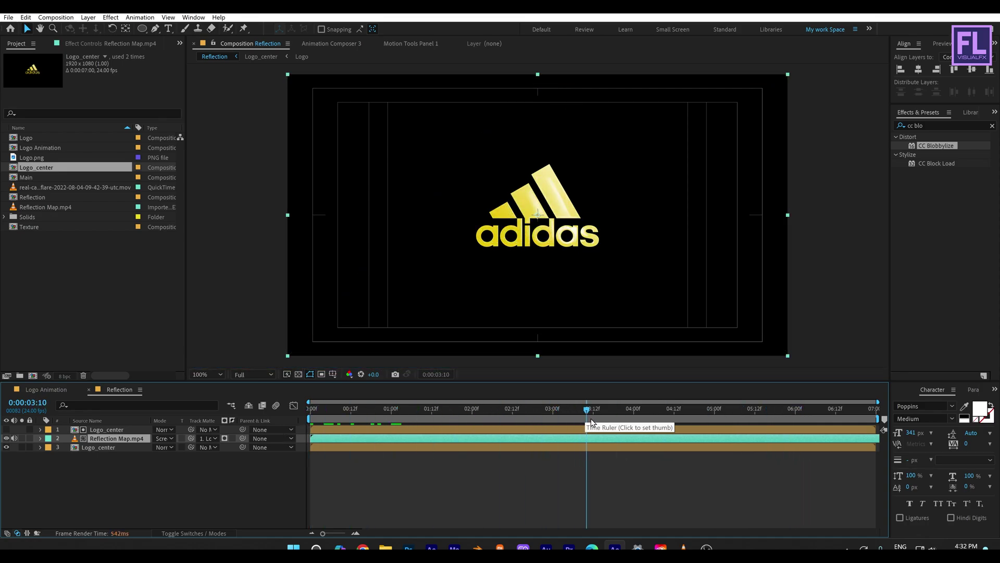
left_click(488, 420)
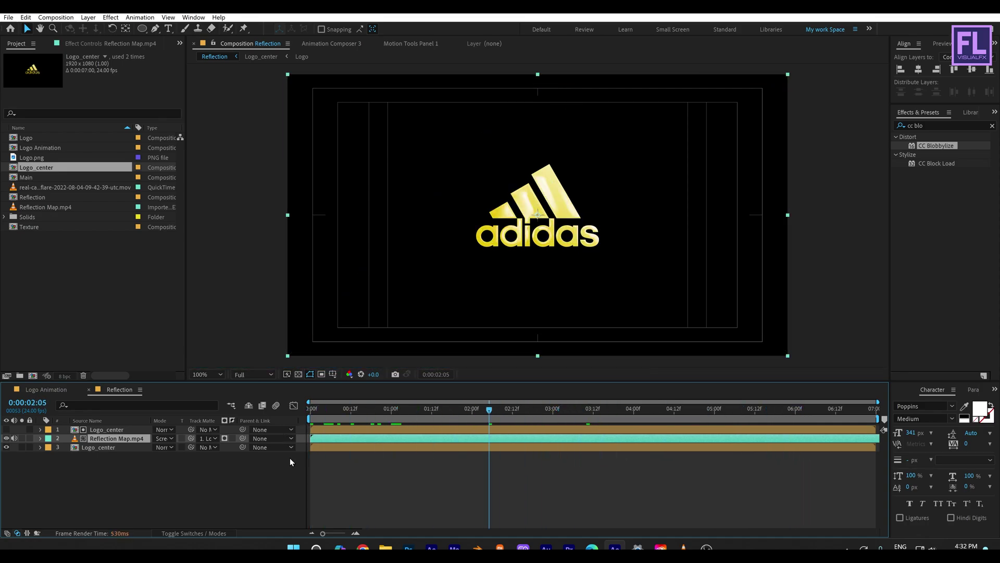
Go to 0:00:05:00 in the Logo Animation composition and add the Reflection composition above the Main layer.
left_click(46, 389)
left_click_drag(525, 415, 715, 415)
left_click(39, 198)
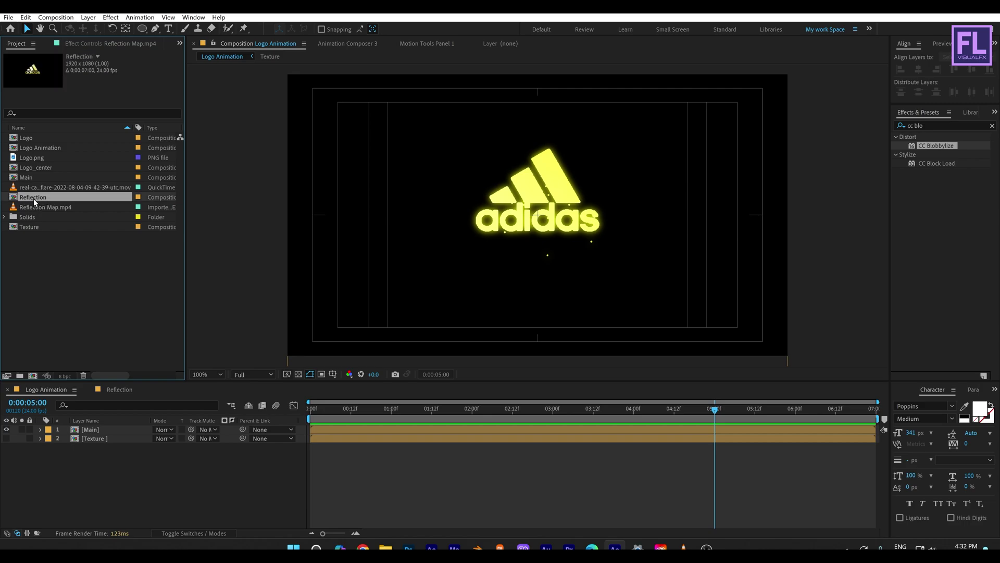
left_click_drag(40, 196, 102, 431)
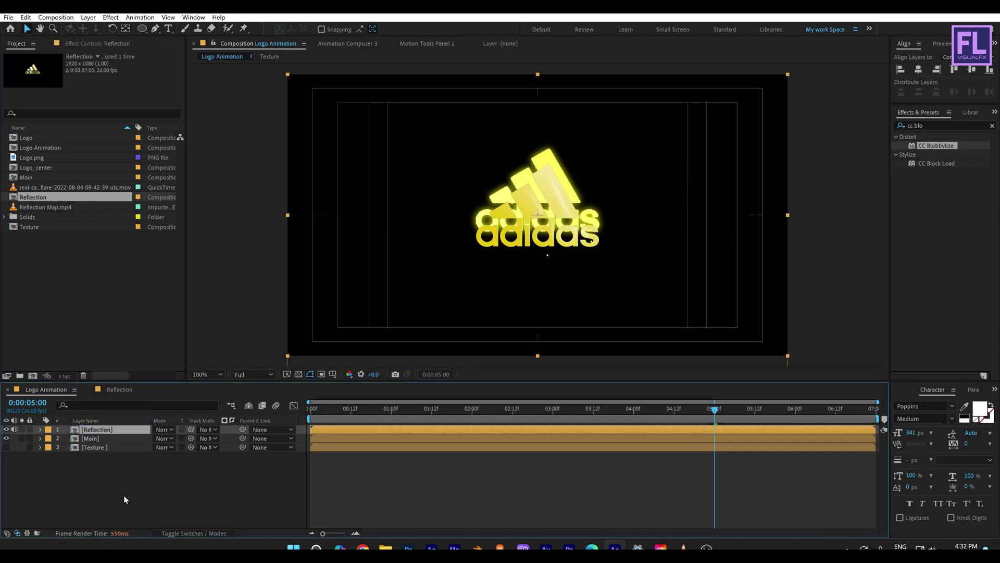
Turn the Reflection and Main layers into 3D layers.
left_click(124, 495)
left_click(111, 435)
left_click(112, 431, "shift")
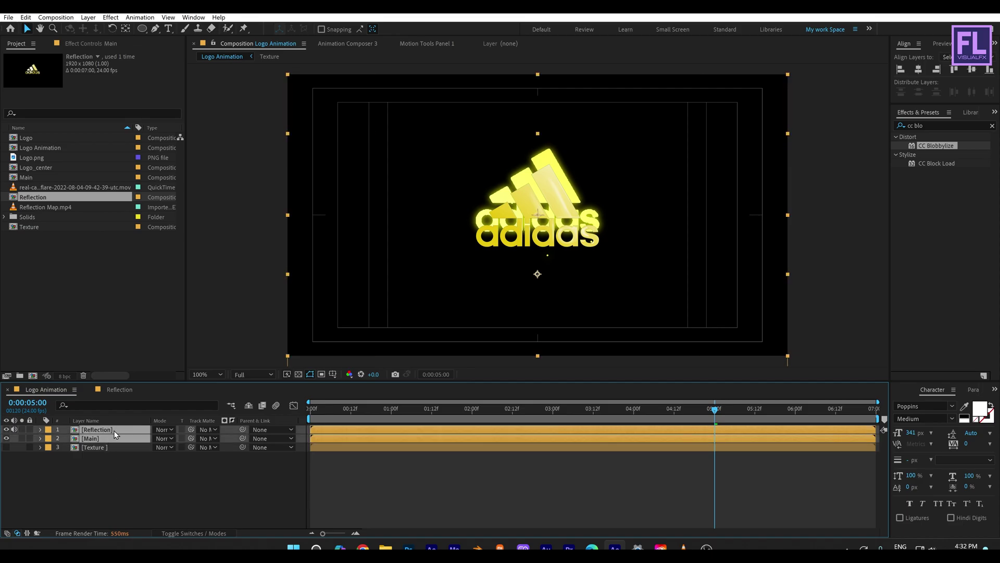
left_click(172, 533)
left_click(211, 429)
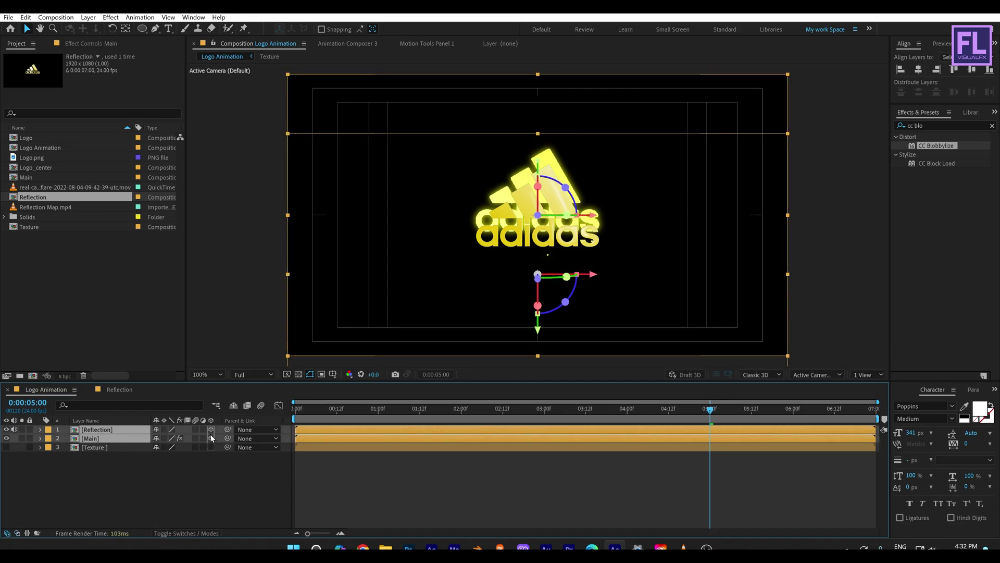
left_click(130, 496)
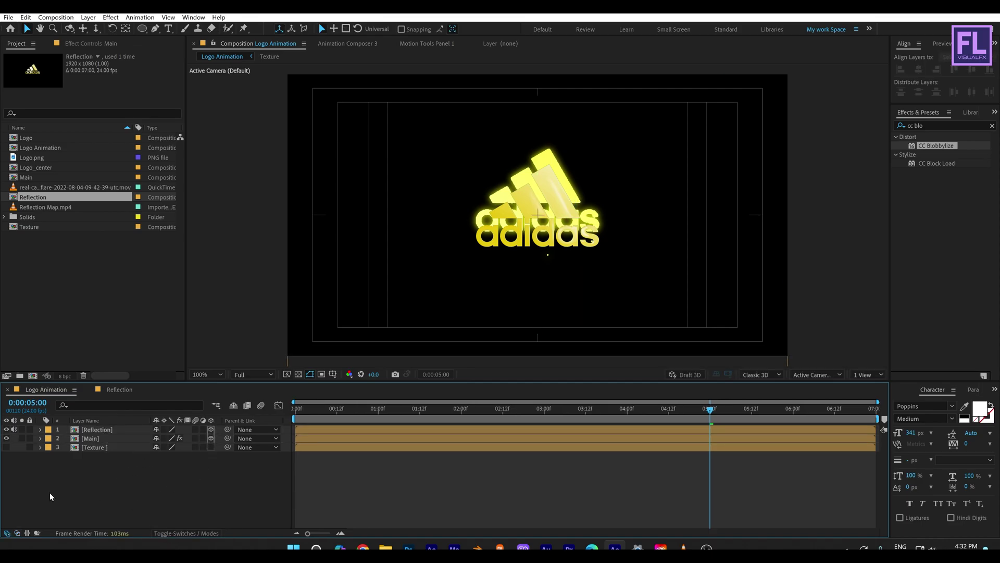
Move the Reflection layer up in the frame until its logo lines up with the glowing Main logo.
left_click(104, 429)
left_click(568, 234)
left_click_drag(569, 235, 567, 222)
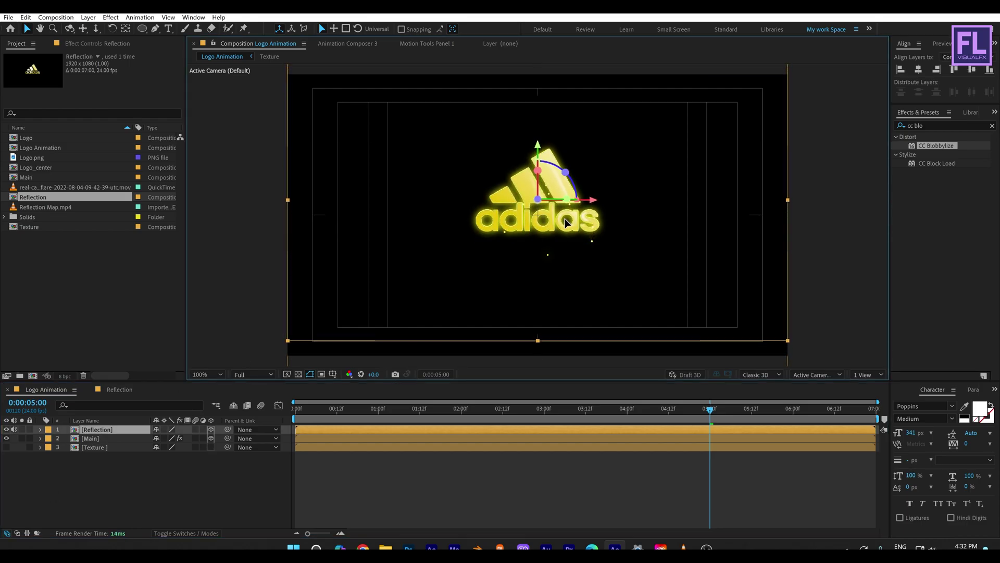
key("period")
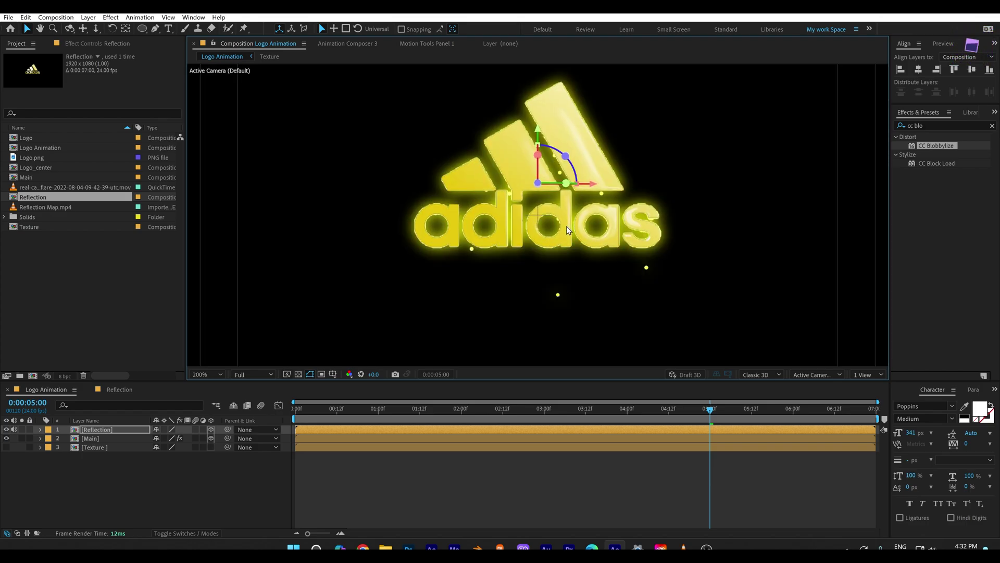
key("comma")
key("comma")
key("period")
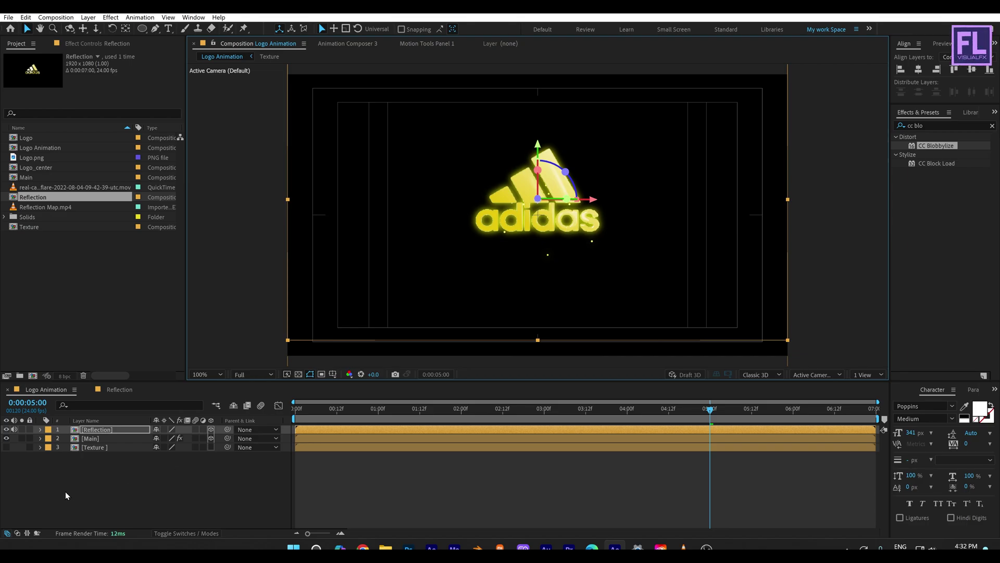
left_click(107, 491)
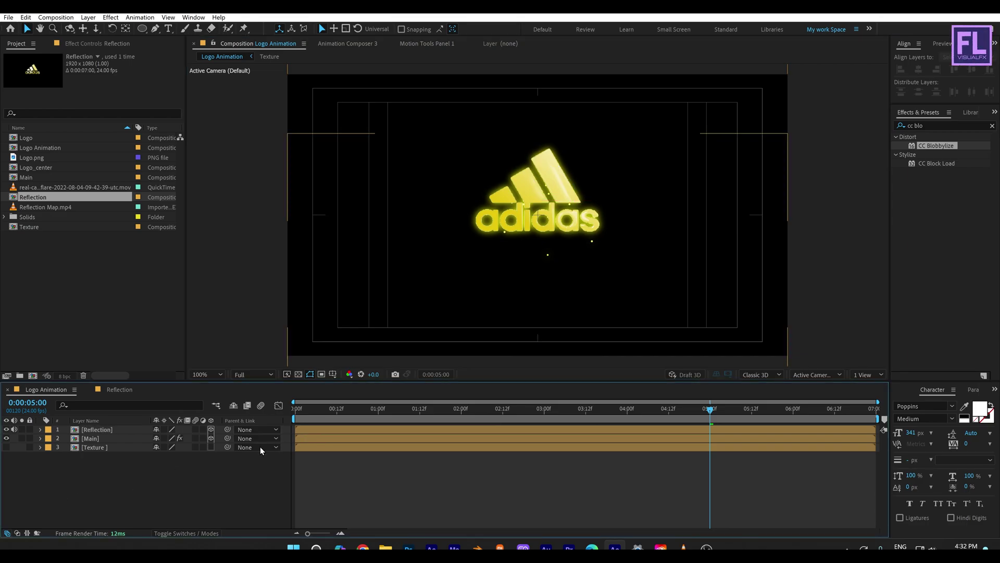
Shift the Reflection layer in time so that it starts at 0:00:03:12.
left_click_drag(561, 409, 586, 417)
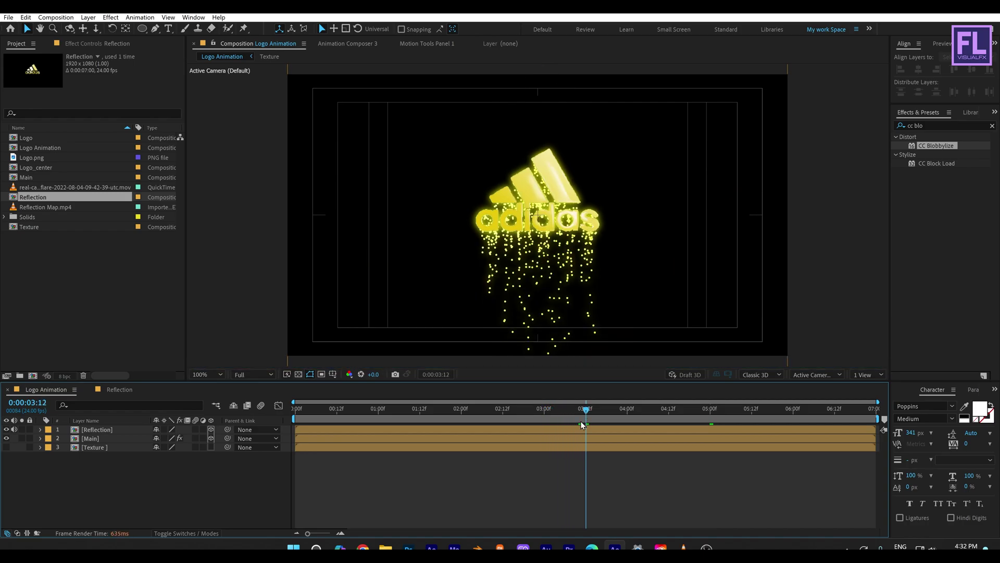
left_click(107, 427)
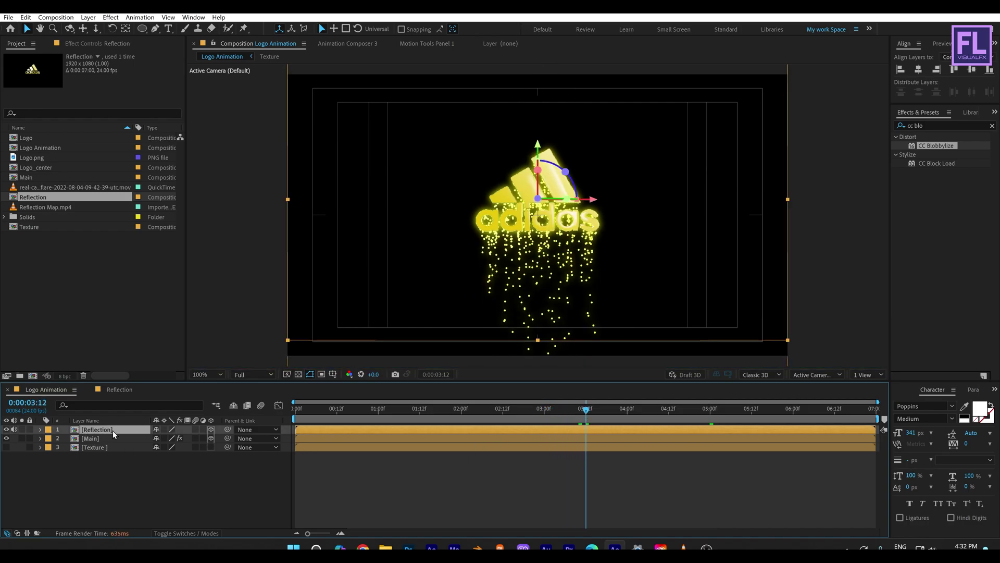
left_click_drag(338, 431, 625, 429)
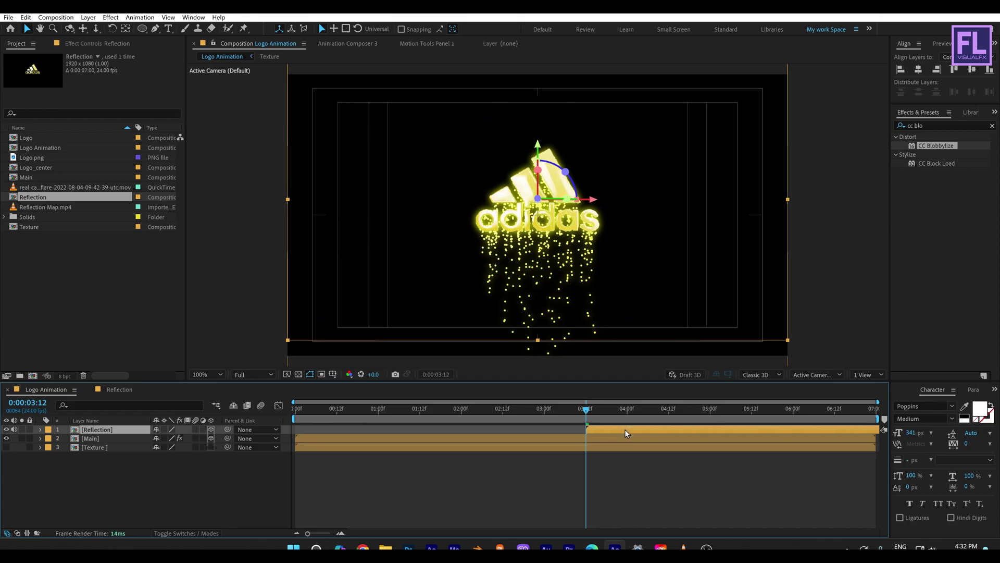
Keyframe the Reflection layer's opacity from 0% at 0:00:03:12 to 100% at 0:00:04:12.
key("t")
left_click(66, 439)
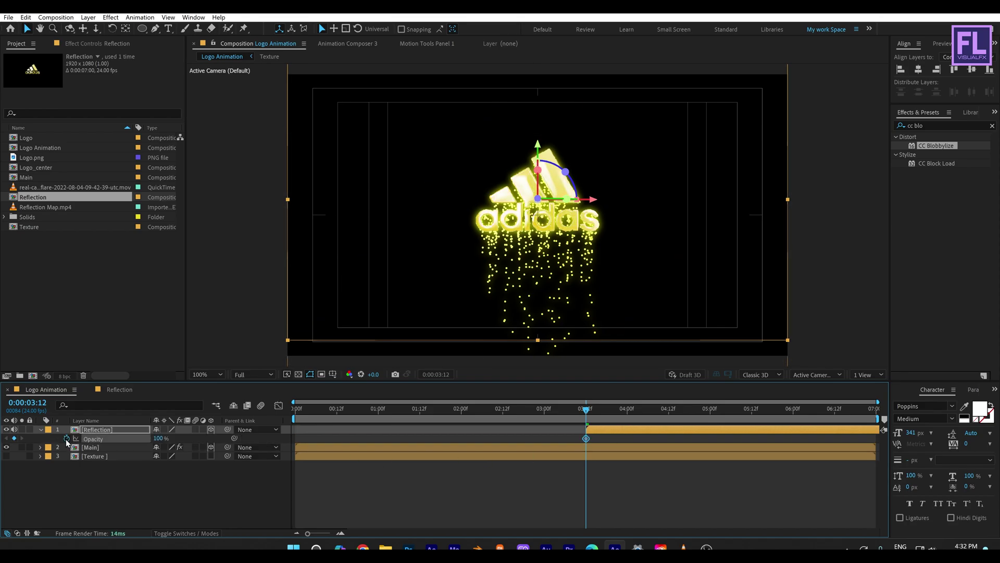
left_click_drag(159, 440, 30, 445)
left_click_drag(605, 408, 669, 412)
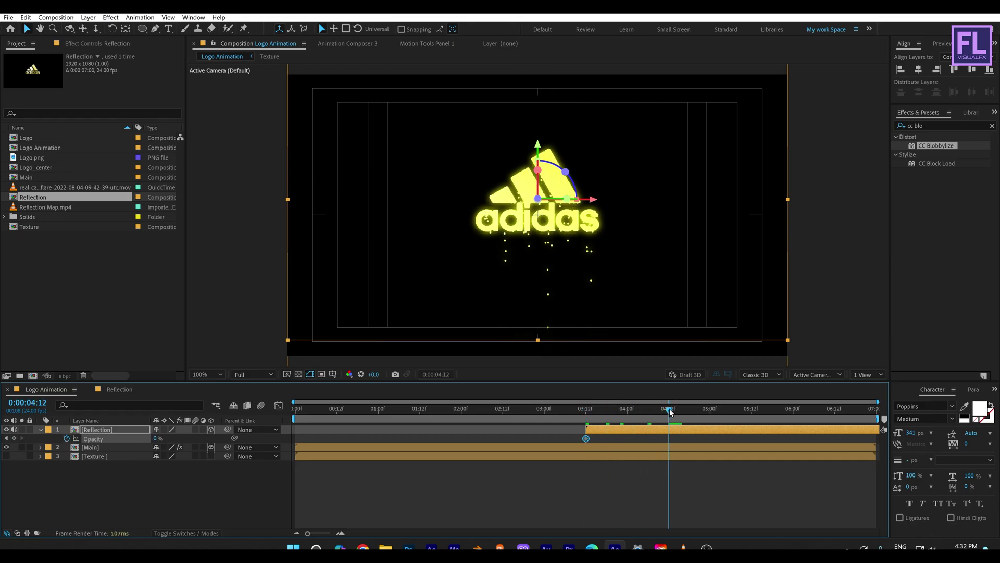
left_click_drag(156, 439, 482, 424)
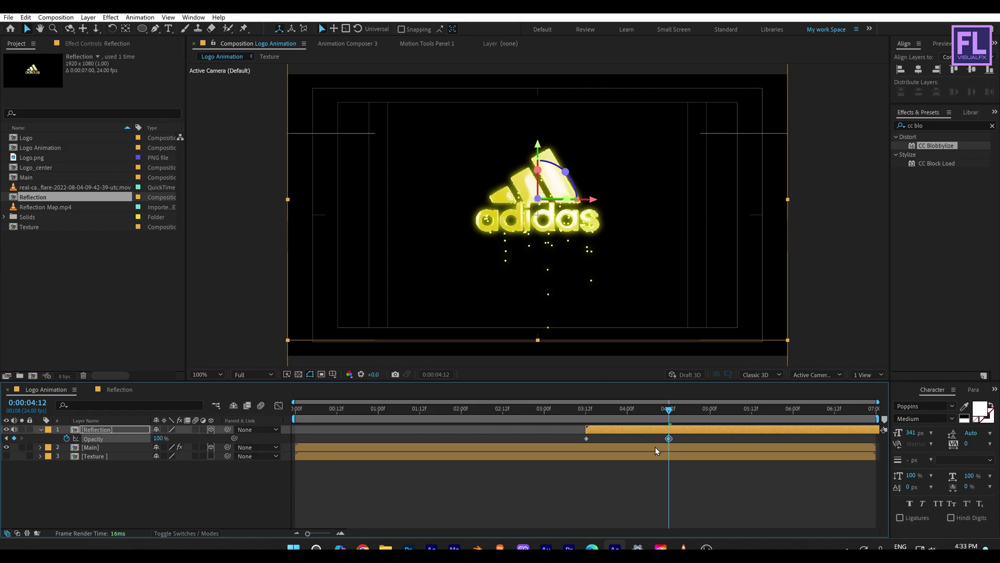
Keyframe the Main layer's opacity from 100% at 0:00:04:04 to 0% at 0:00:04:23.
left_click(530, 447)
key("t")
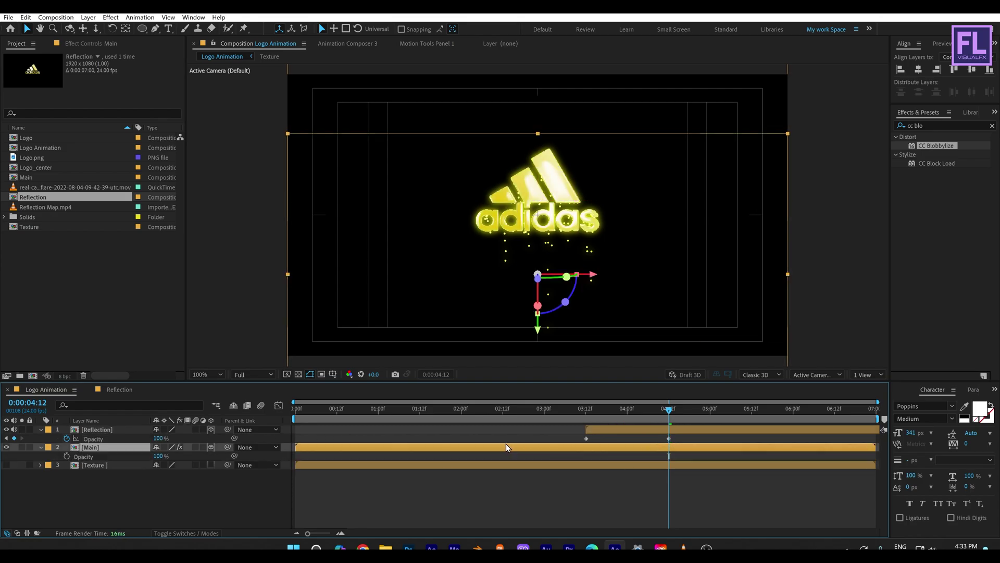
left_click_drag(668, 411, 642, 415)
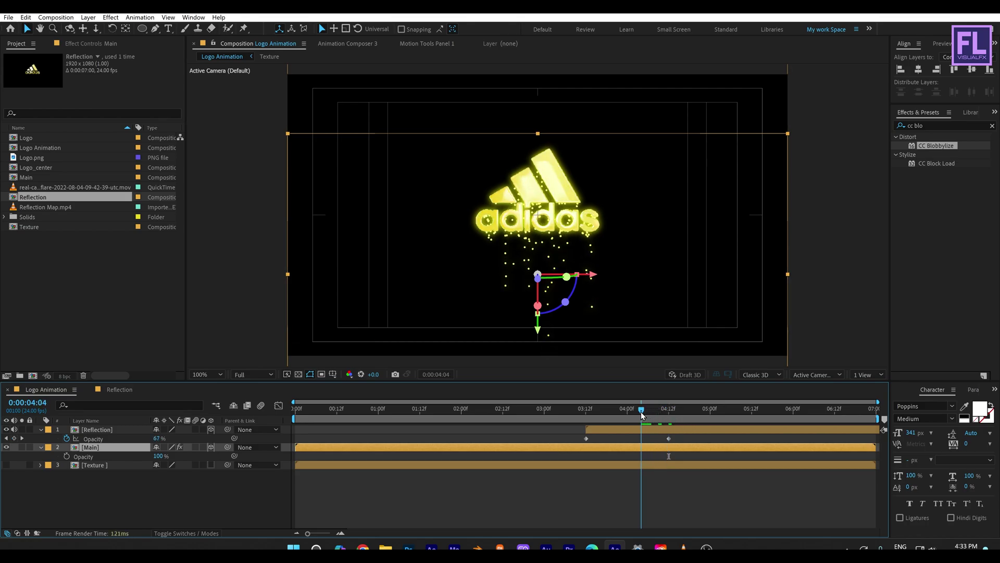
left_click(67, 456)
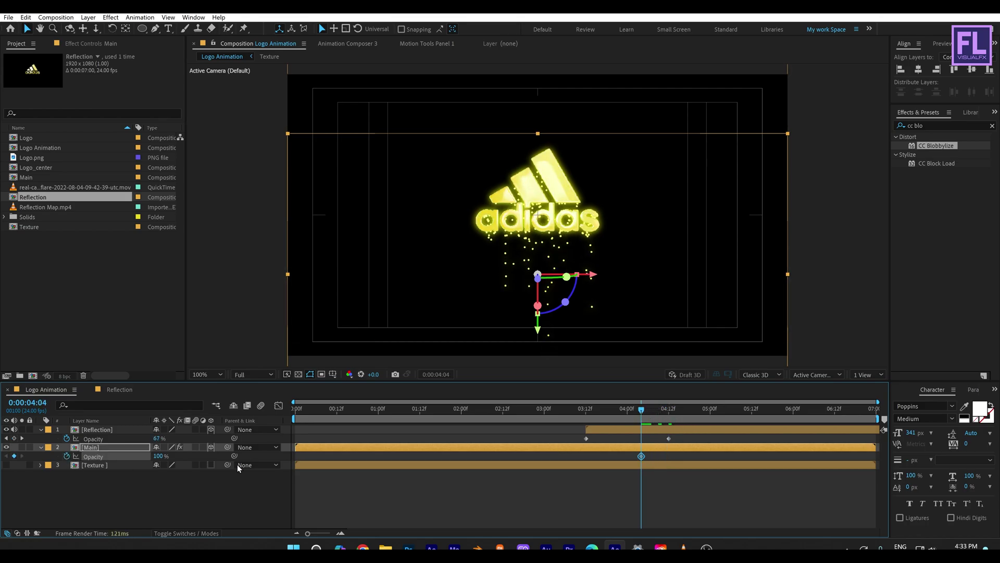
left_click_drag(642, 411, 708, 414)
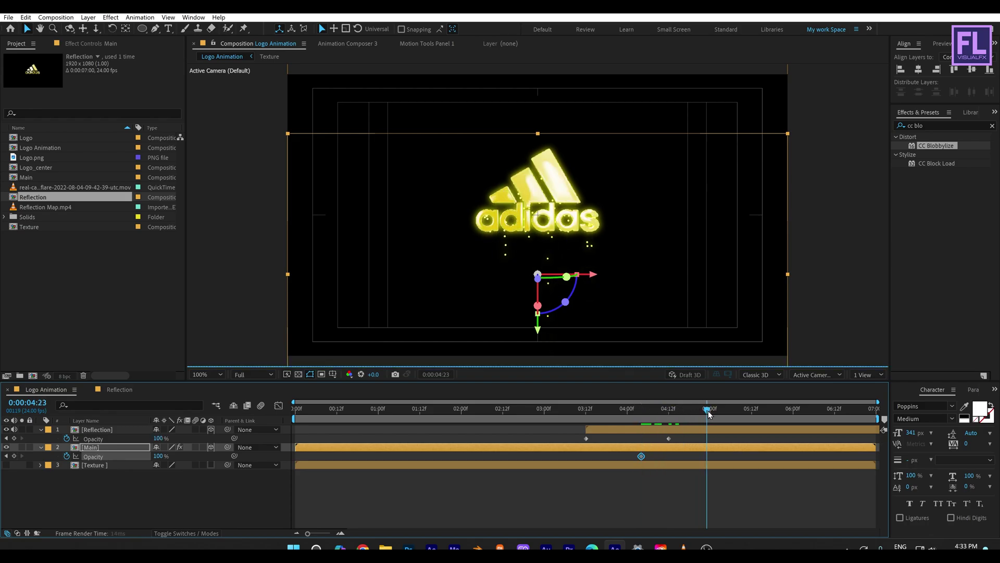
left_click(157, 456)
type("0")
key("Return")
left_click_drag(707, 456, 703, 456)
left_click(485, 412)
left_click_drag(475, 417, 745, 416)
left_click(41, 429)
left_click(40, 438)
Add a 3D null object to the composition and parent the Reflection and Main layers to it.
right_click(97, 471)
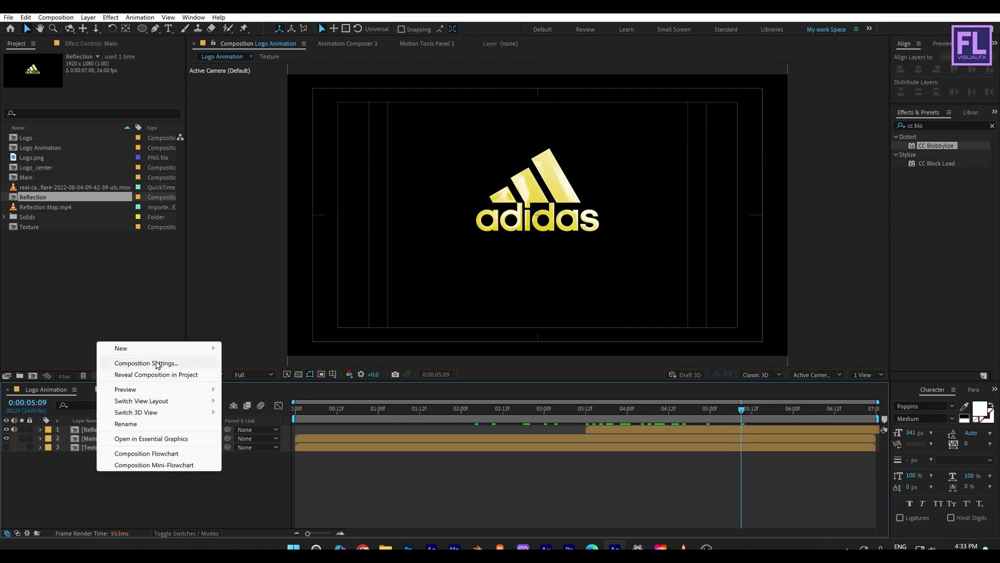
mouse_move(208, 348)
left_click(283, 419)
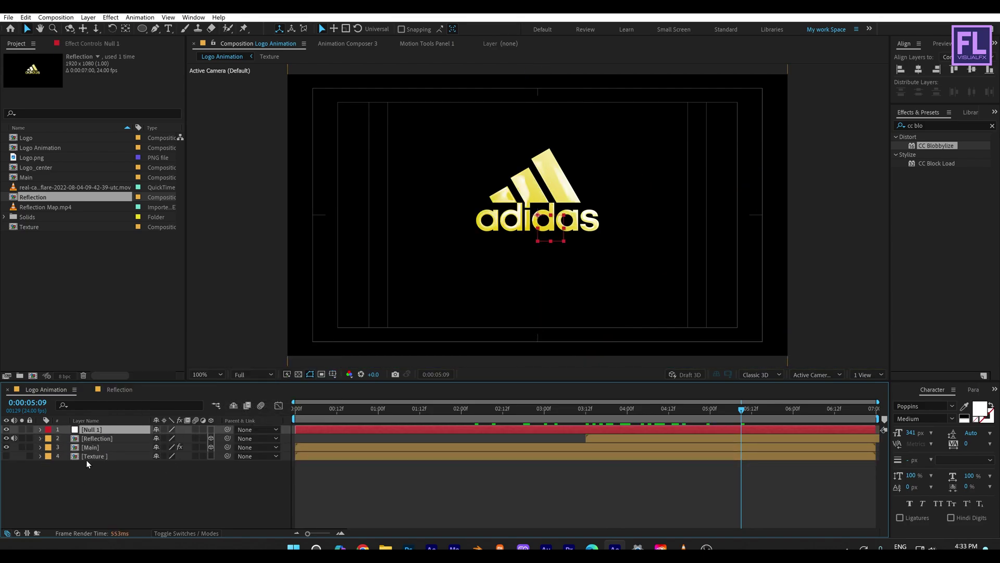
left_click(96, 447)
left_click(104, 439, "ctrl")
left_click_drag(225, 441, 117, 430)
left_click(323, 433)
left_click(211, 429)
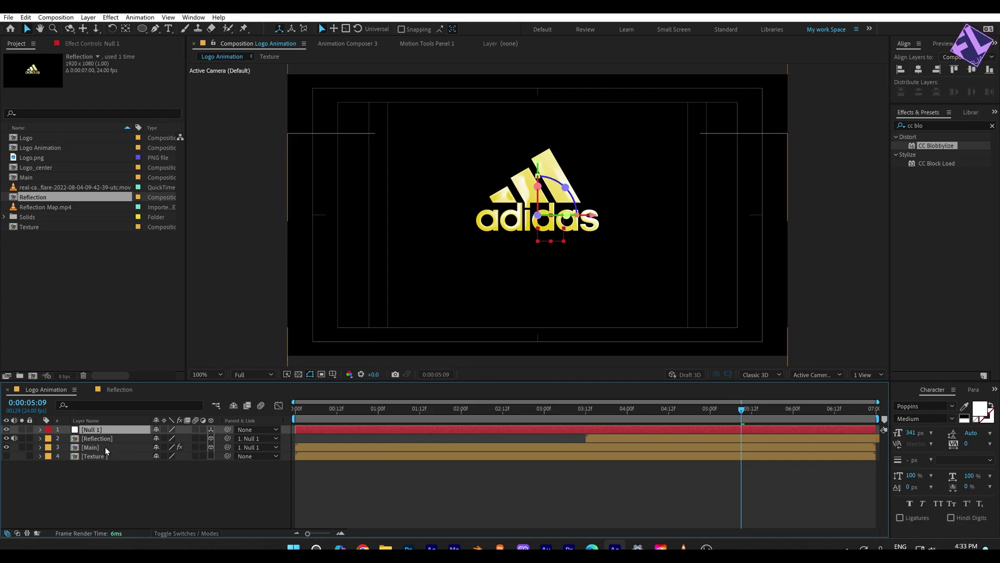
Keyframe the null's Position at 0:00:05:00, and set its Z value to -1500 at 0:00:00:00.
key("p")
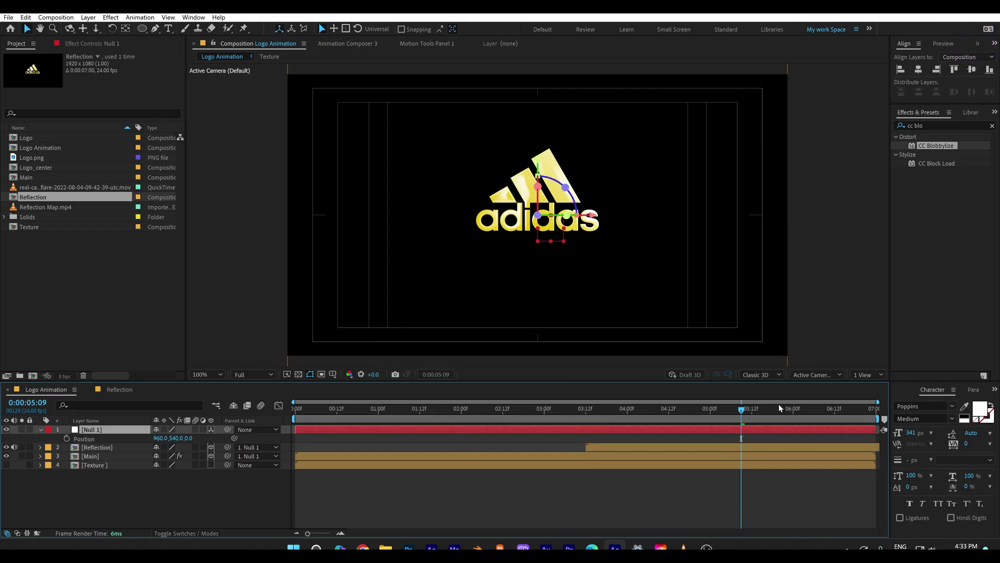
left_click(711, 419)
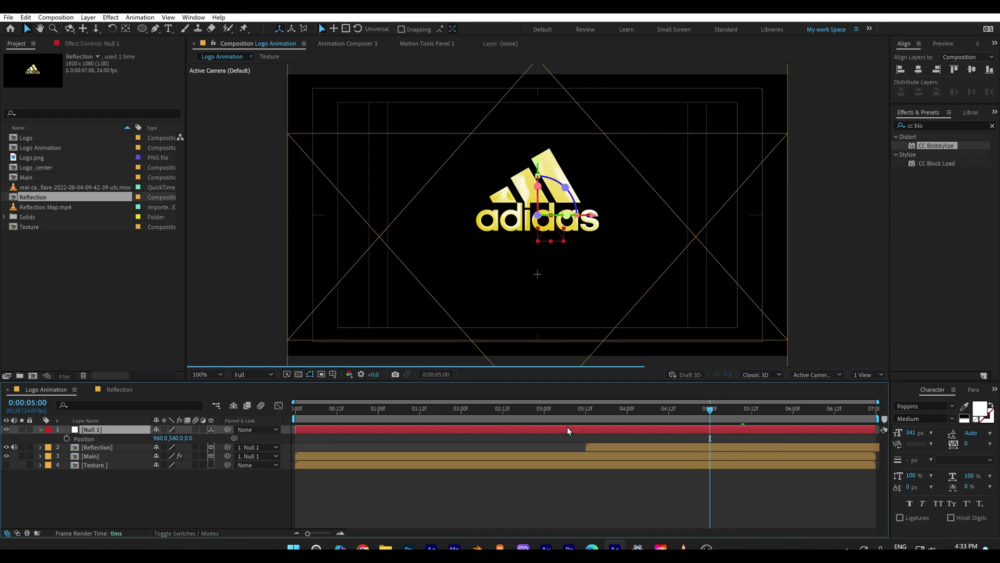
left_click(66, 438)
left_click_drag(711, 412, 230, 414)
left_click(188, 437)
type("-1")
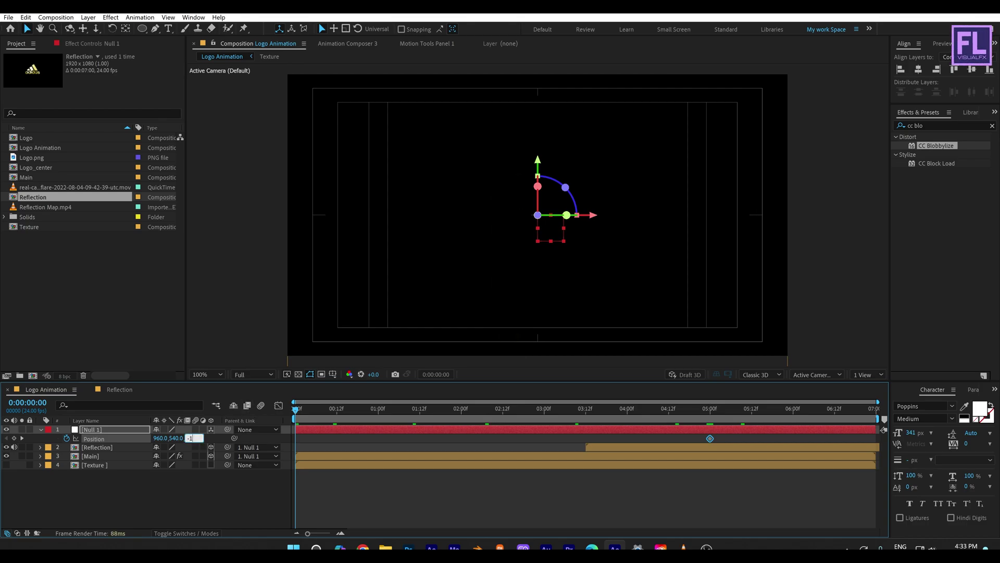
type("500")
key("Return")
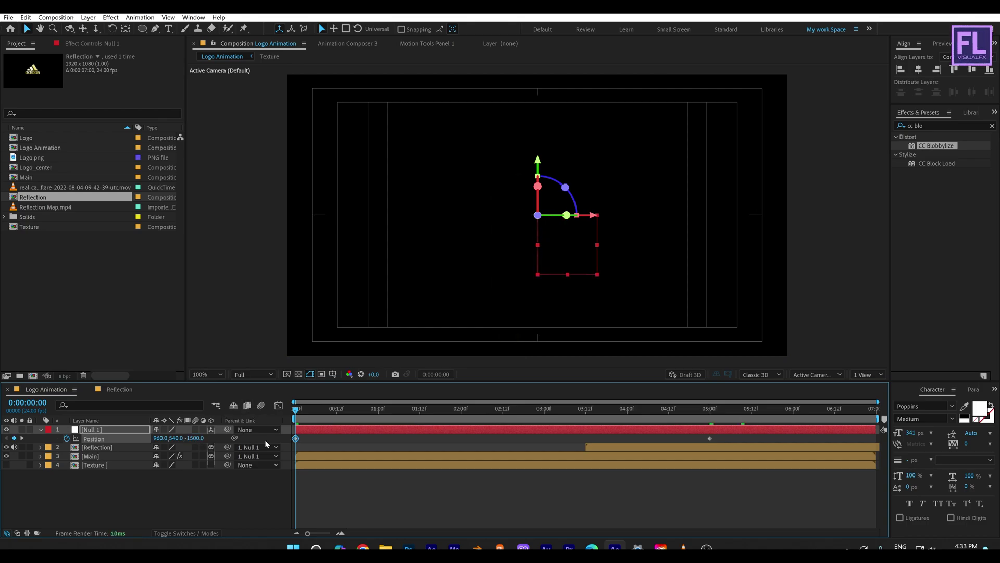
Apply Easy Ease to both Position keyframes of the null and open their speed graph.
left_click_drag(728, 436, 268, 443)
key("F9")
left_click(565, 410)
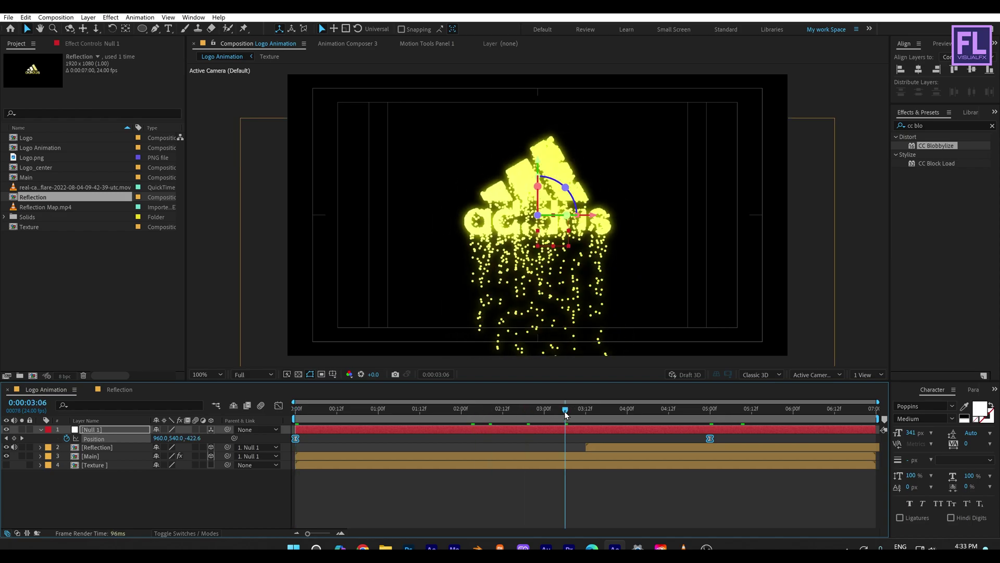
left_click(279, 406)
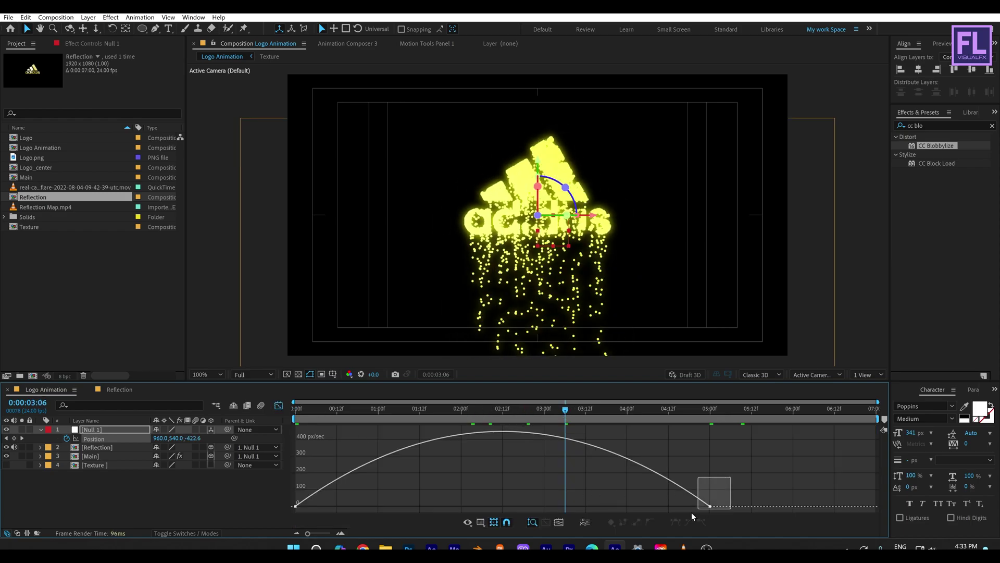
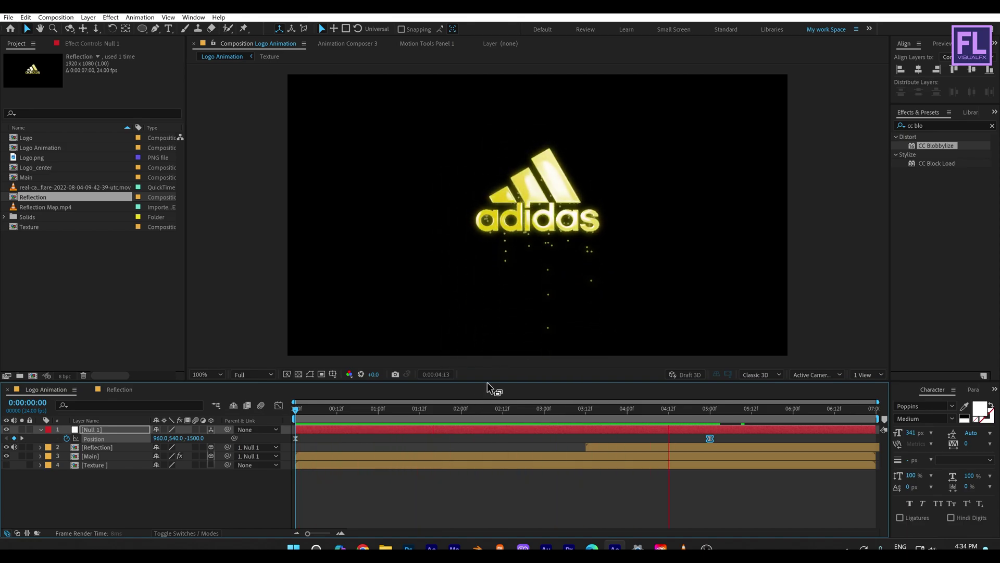
left_click_drag(589, 417, 710, 411)
mouse_move(620, 412)
left_mouse_down()
mouse_move(536, 406)
mouse_move(705, 410)
mouse_move(628, 413)
left_mouse_up()
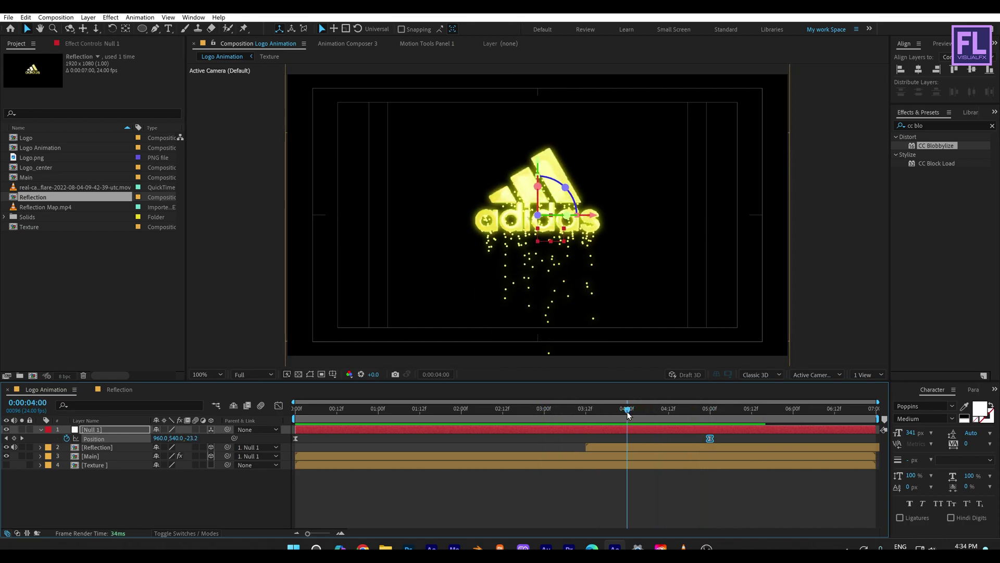
left_click(193, 483)
left_click(40, 429)
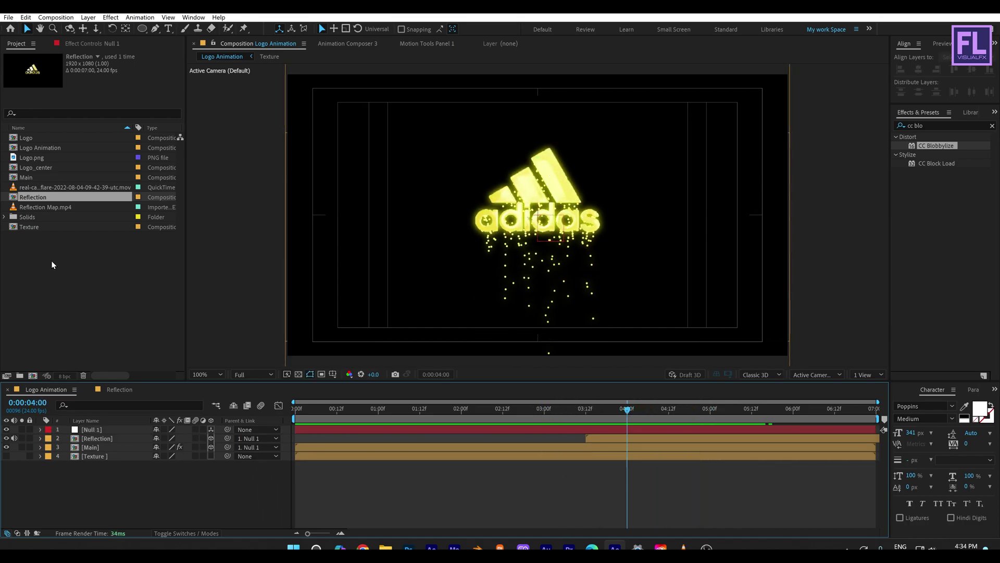
Place the real-camera lens flare footage above all layers and trim it to run from 0:00:02:05 to 0:00:04:10.
left_click(53, 187)
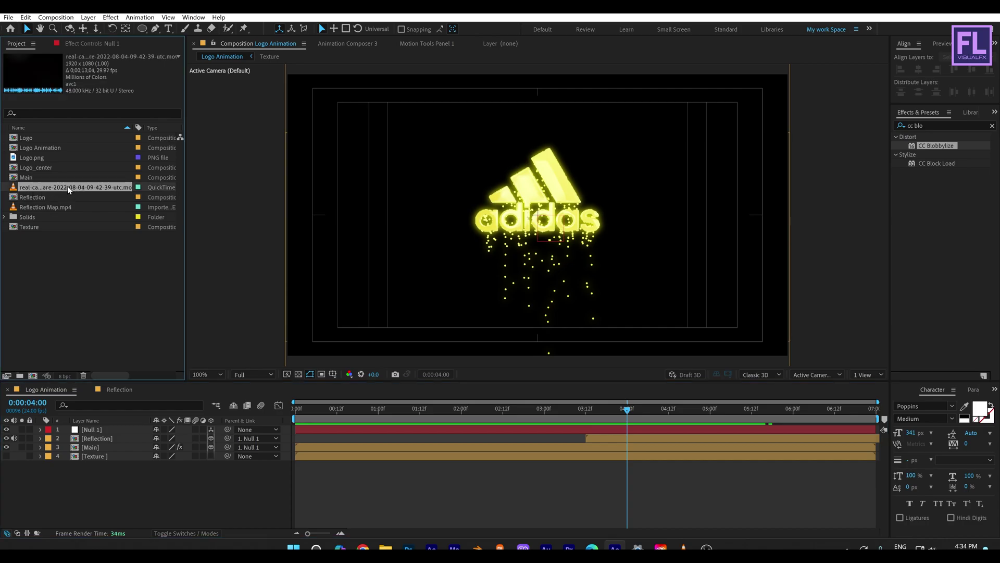
left_click_drag(68, 185, 109, 430)
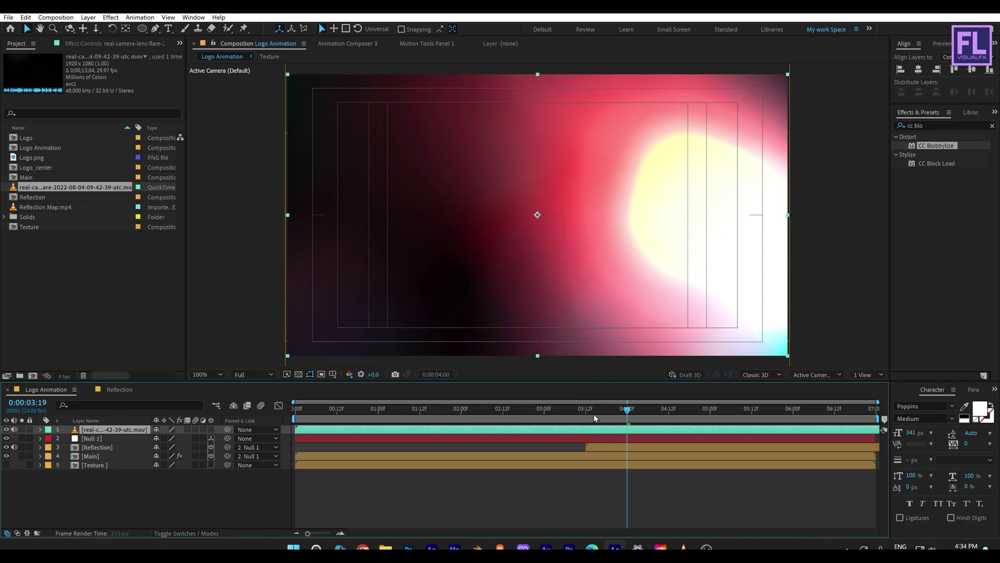
left_click_drag(594, 415, 479, 418)
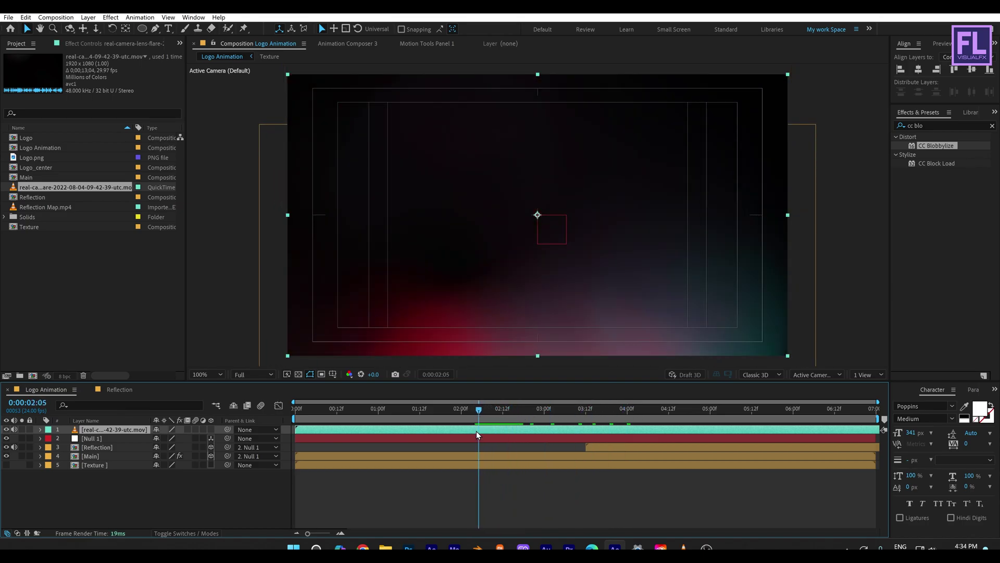
key("alt+bracketleft")
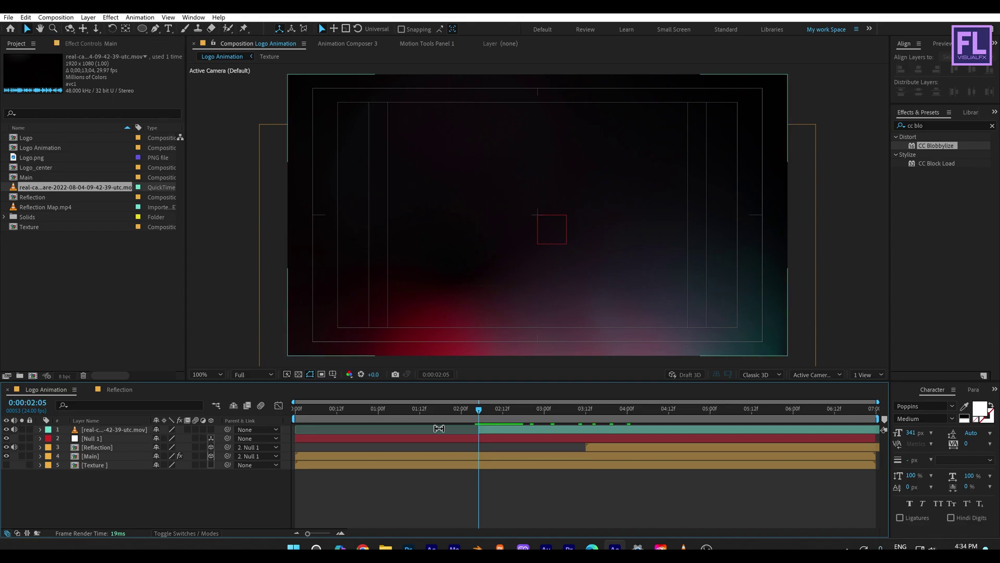
left_click(532, 440)
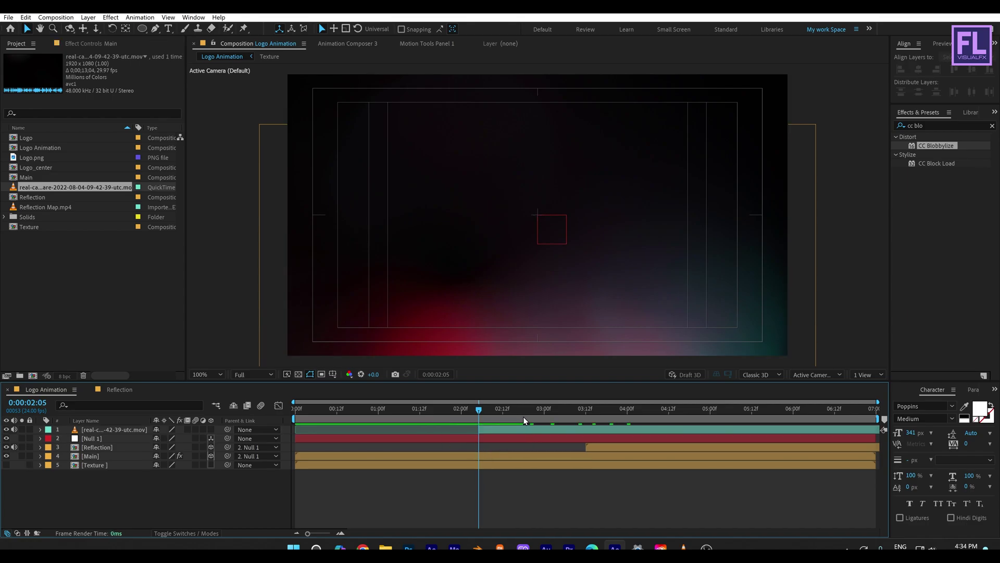
left_click_drag(523, 416, 662, 413)
left_click(666, 428)
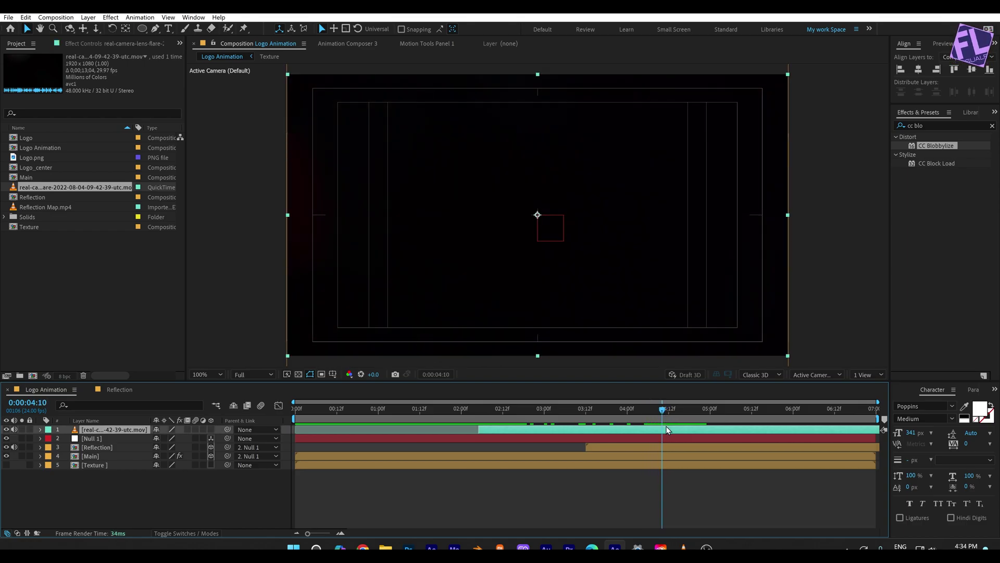
key("alt+bracketright")
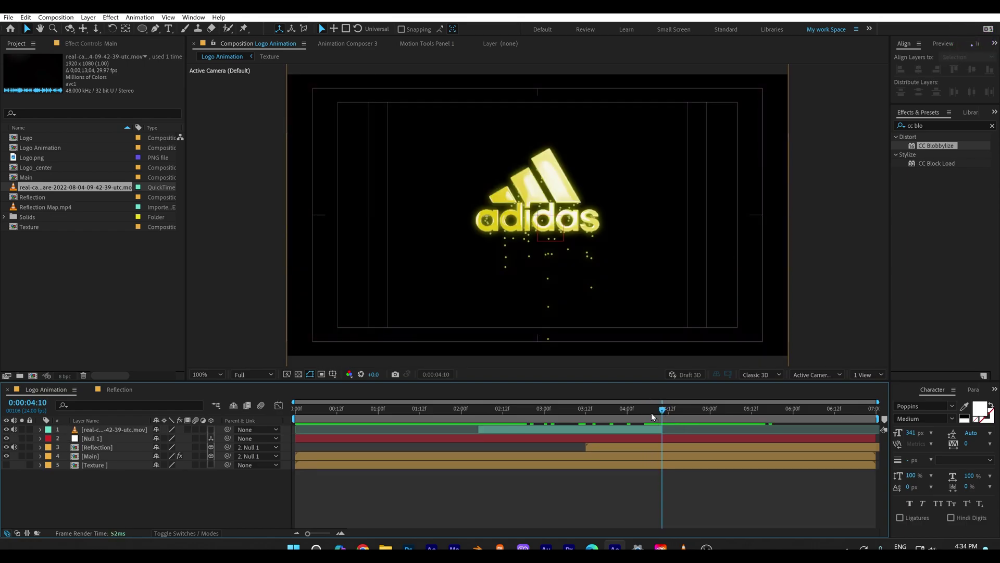
Set the lens flare layer's blending mode to Screen.
left_click_drag(651, 413, 606, 413)
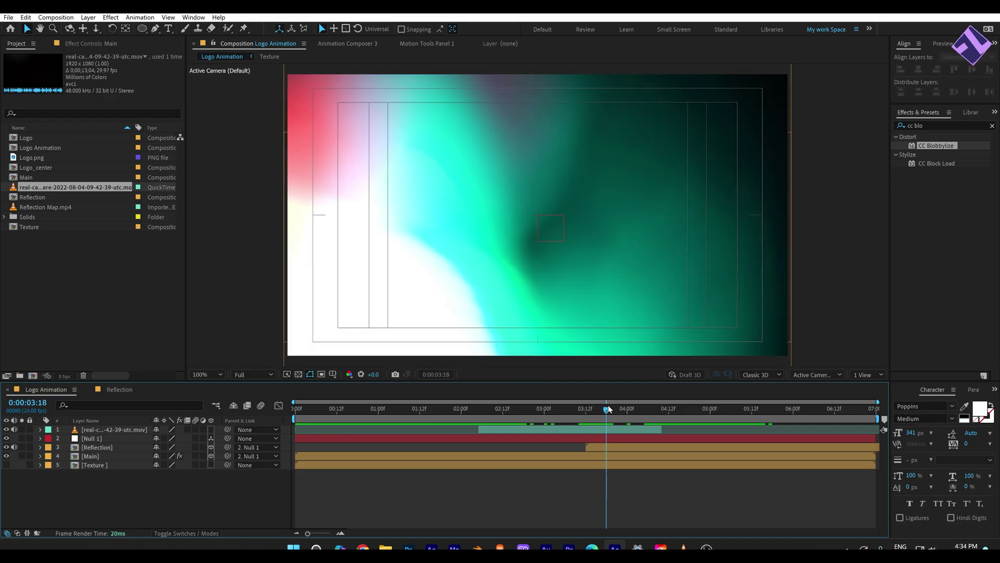
left_click(97, 430)
left_click(183, 533)
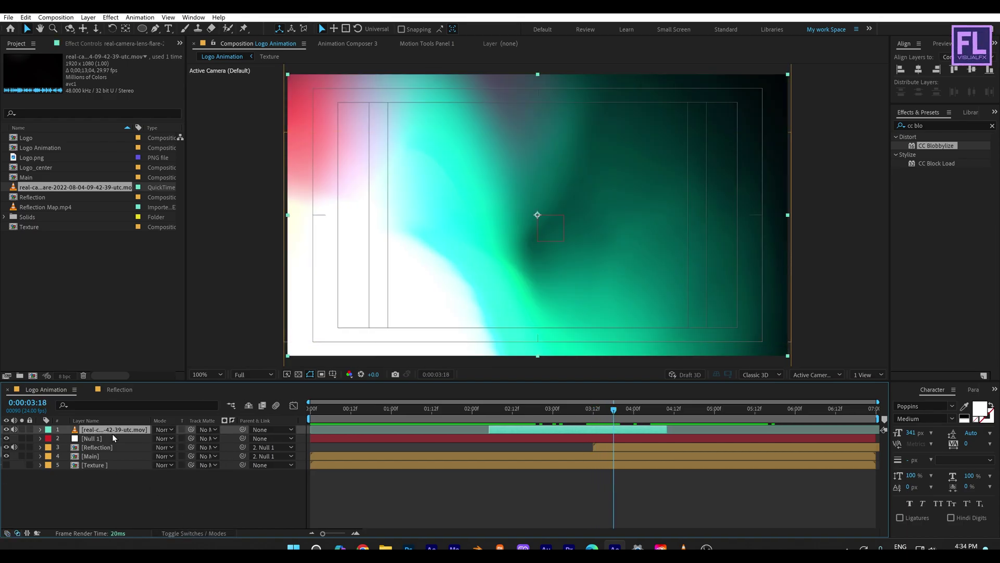
left_click(168, 430)
left_click(227, 215)
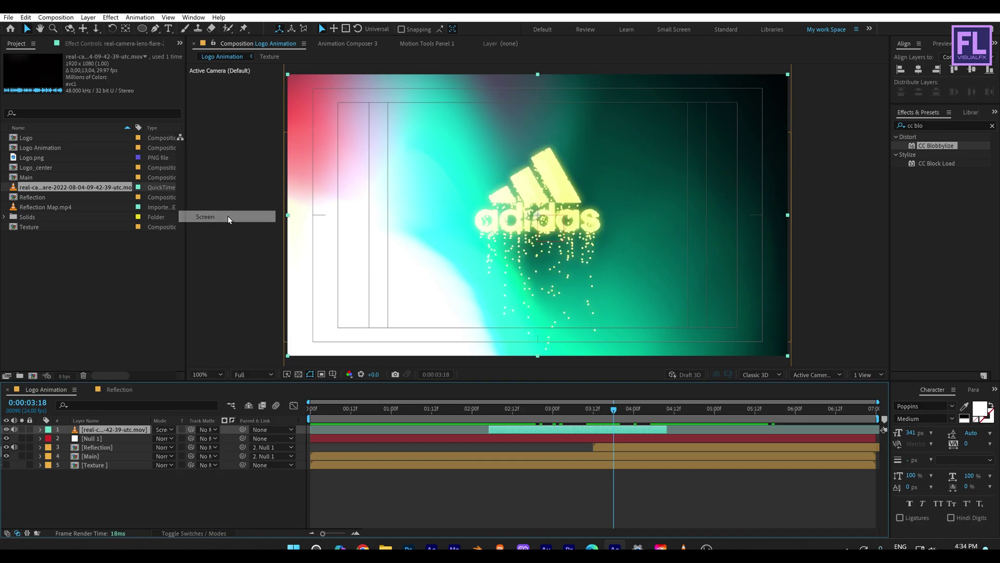
left_click_drag(614, 410, 566, 419)
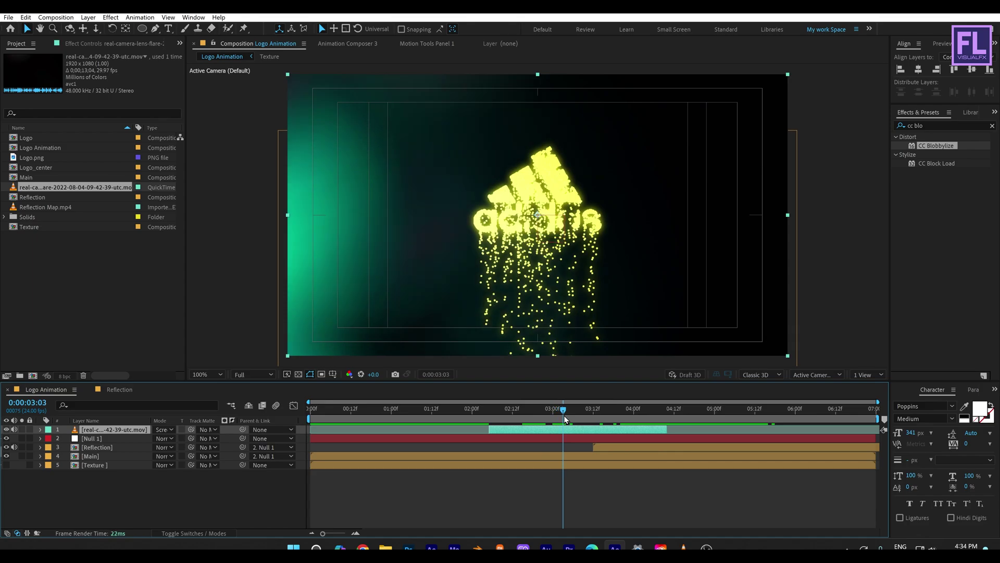
Add a text layer reading "adidas.com".
right_click(88, 498)
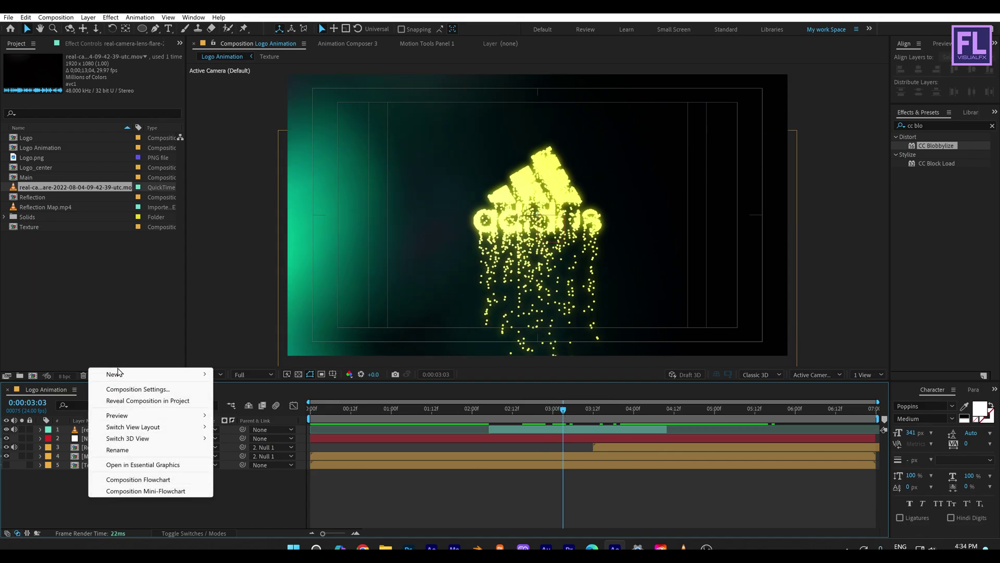
mouse_move(120, 374)
left_click(271, 394)
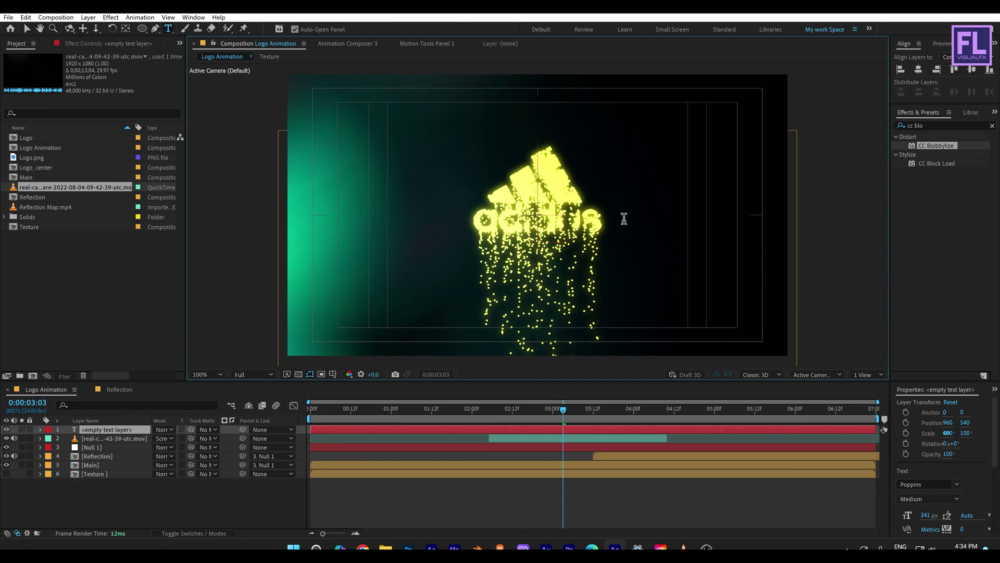
type("adida")
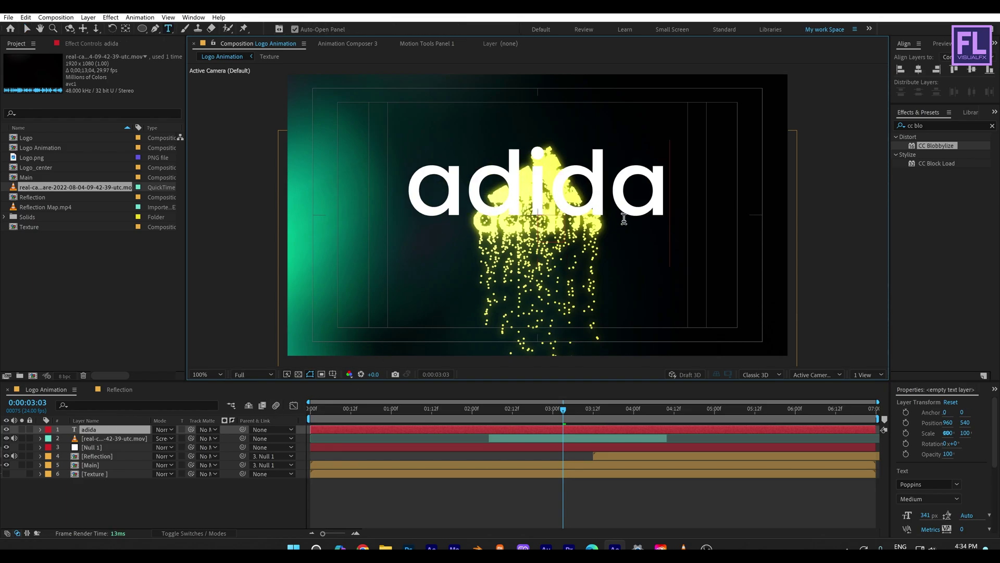
type("s.com")
key("Escape")
key("v")
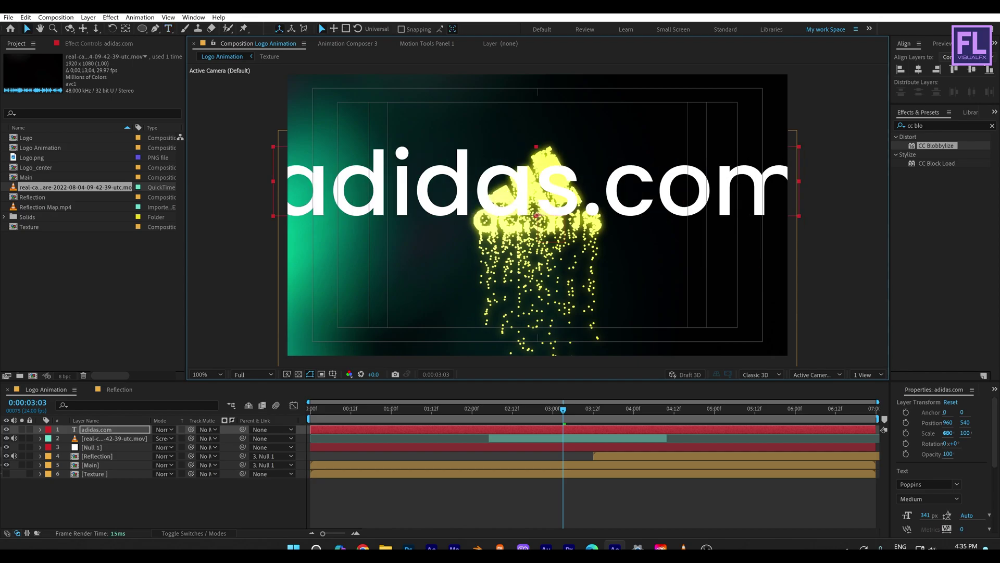
Scale the adidas.com text down to 8.5% and place it just beneath the logo at 960, 664.
left_click_drag(966, 432, 990, 423)
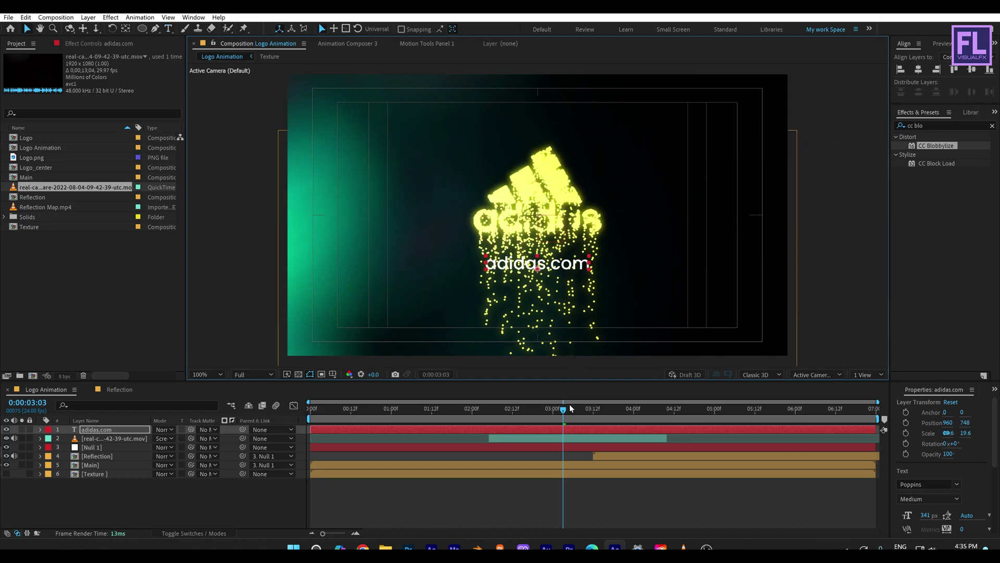
left_click_drag(571, 408, 728, 408)
left_click_drag(590, 264, 554, 247)
left_click_drag(649, 407, 730, 398)
Set starting Position and Opacity keyframes on the adidas.com text layer at 0:00:05:04, with Position 960, 664 and Opacity 100%.
key("p")
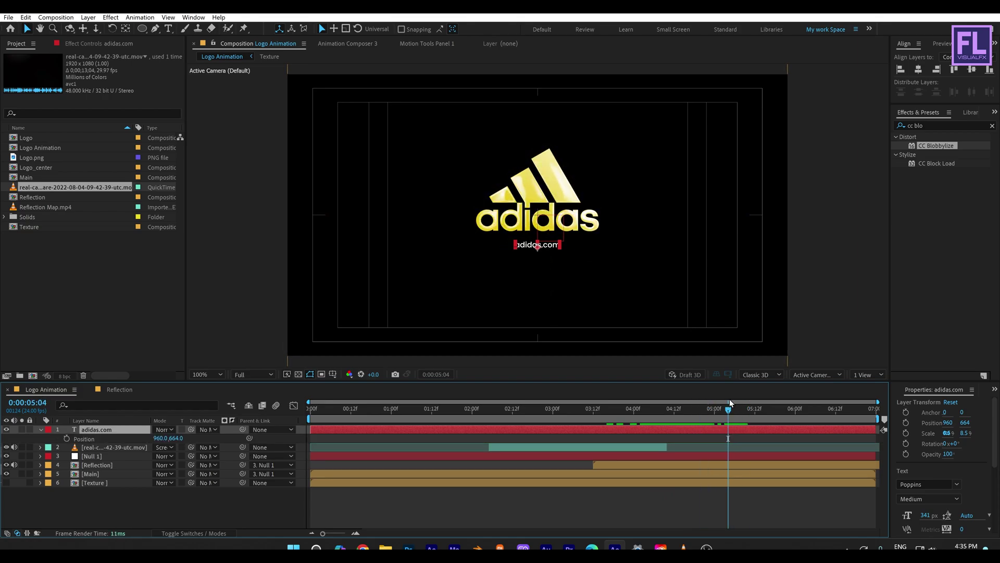
key("shift+t")
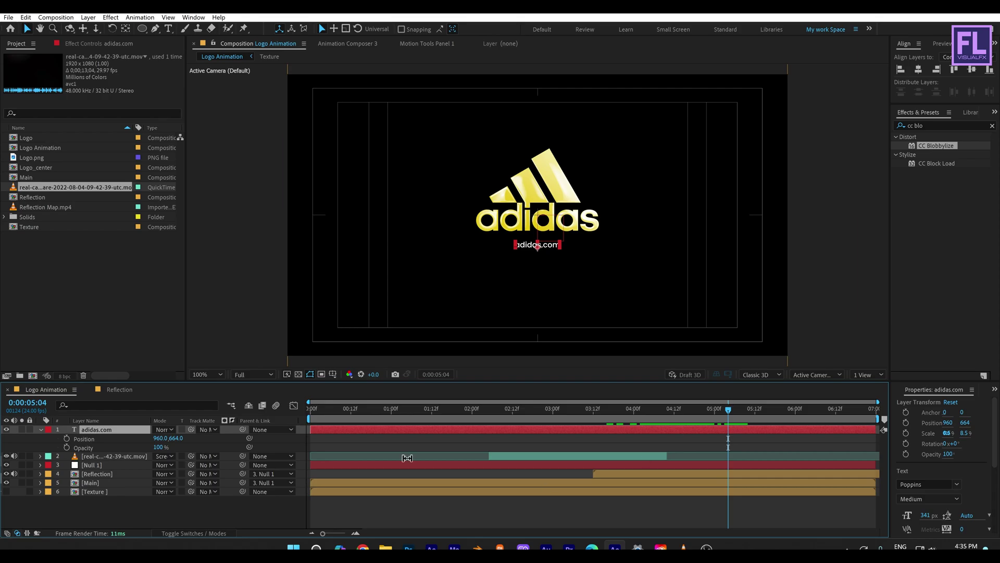
left_click(66, 439)
left_click(66, 447)
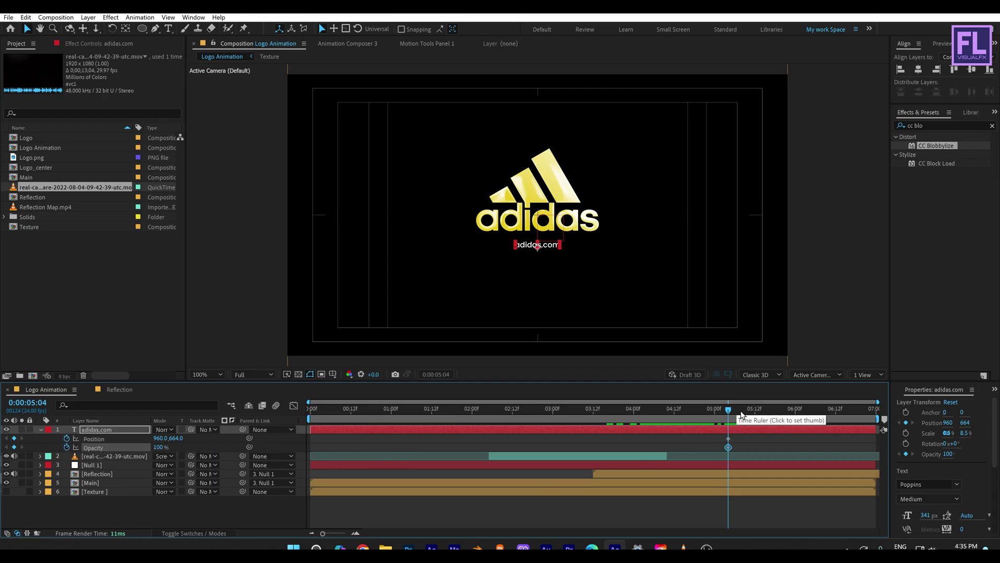
At 0:00:04:08, keyframe the adidas.com text at 0% opacity and move it straight down to 960, 793.
left_click_drag(729, 409, 660, 410)
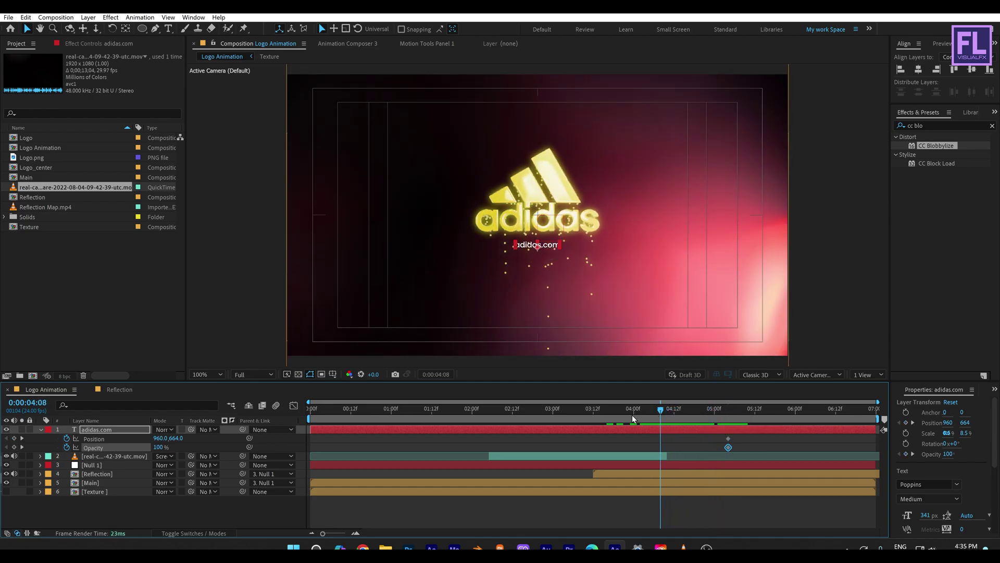
left_click(157, 447)
type("0")
key("Return")
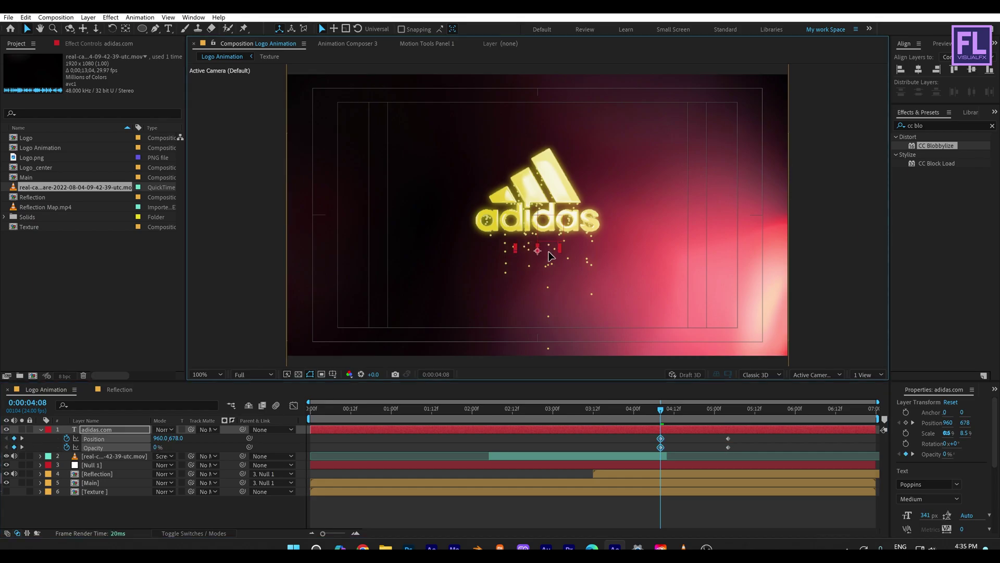
left_click_drag(549, 249, 554, 282)
Easy-ease all the text's Position and Opacity keyframes and lengthen the final keyframes' incoming speed influence for a fast start and slow stop.
left_click_drag(759, 437, 640, 450)
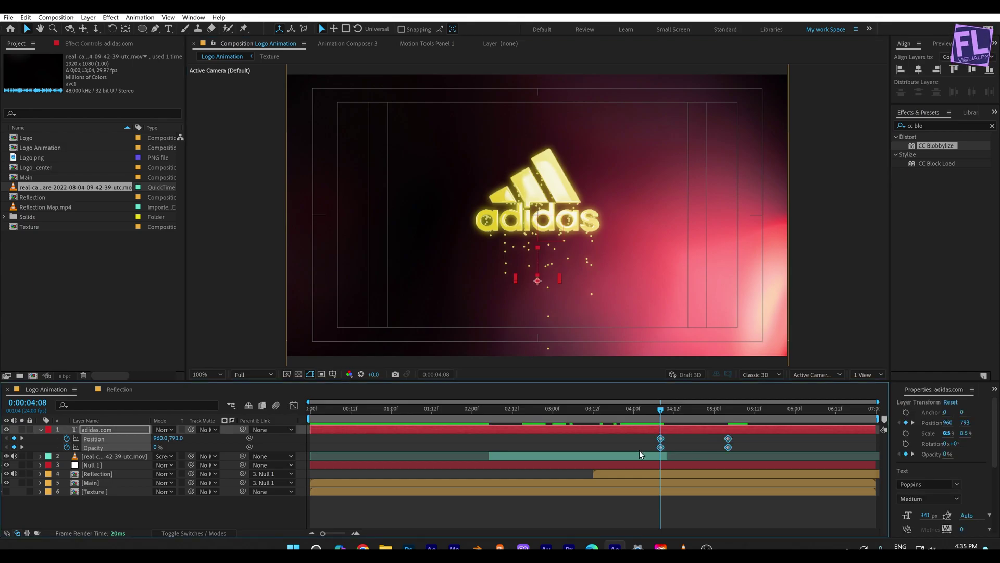
key("F9")
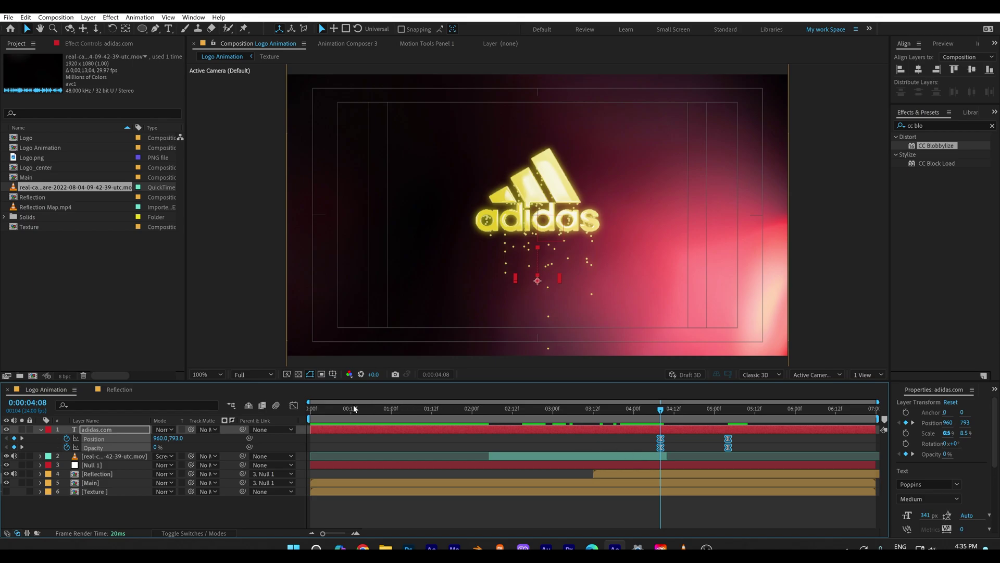
left_click(294, 405)
left_click_drag(738, 495, 694, 503)
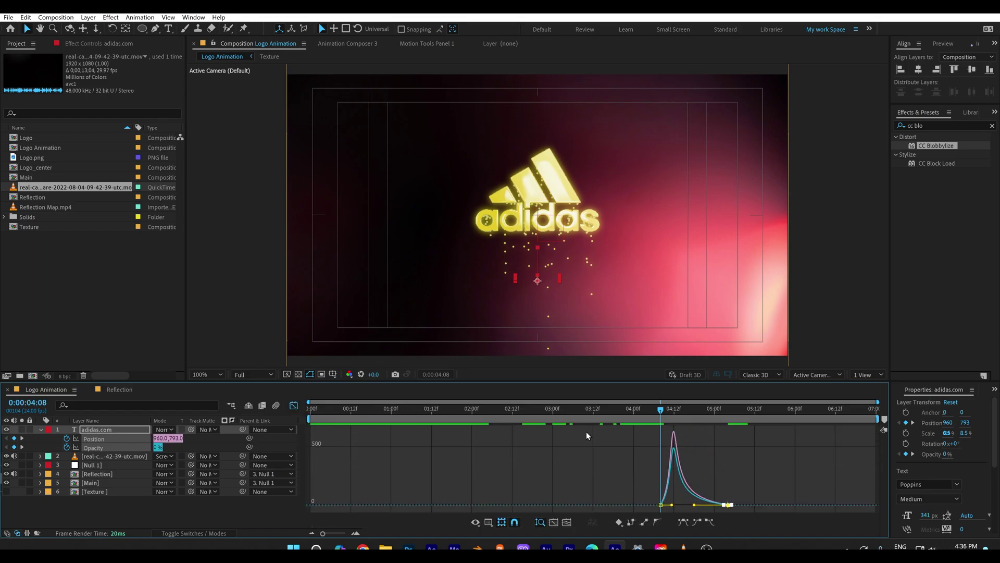
key("shift+F3")
Preview the adidas.com text animation from around 0:00:03:13 and scrub through its rise beneath the logo.
left_click_drag(662, 408, 596, 410)
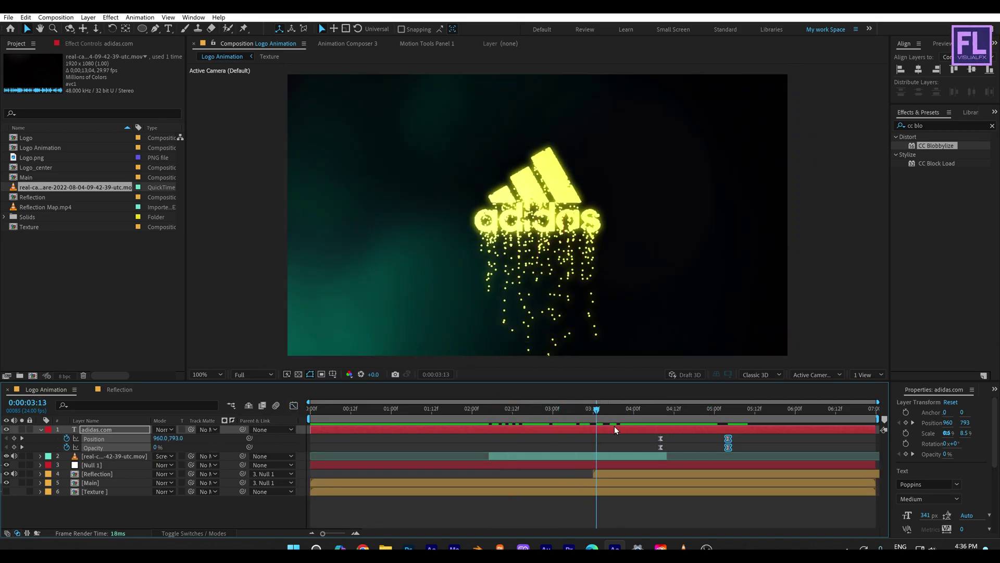
key("space")
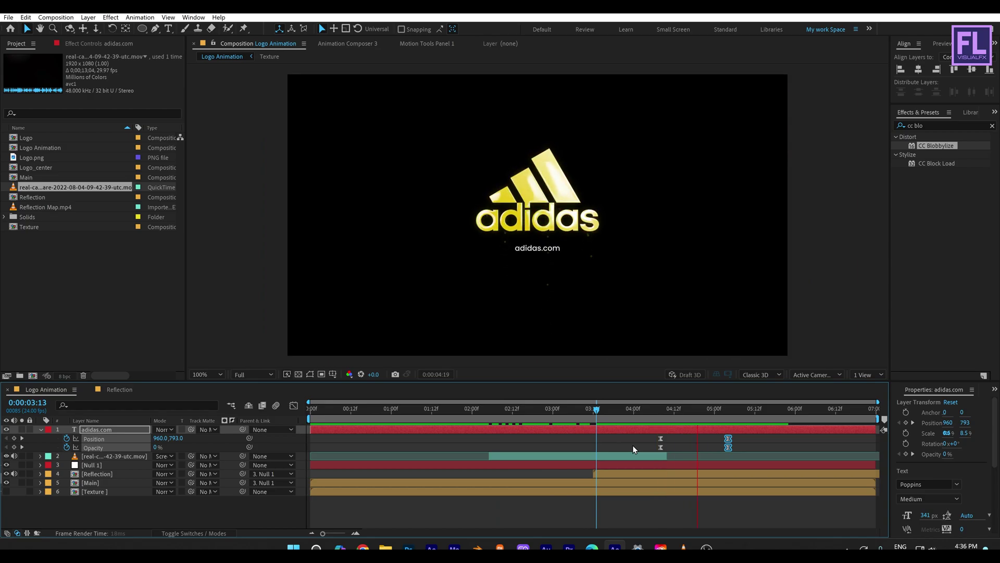
left_click(615, 404)
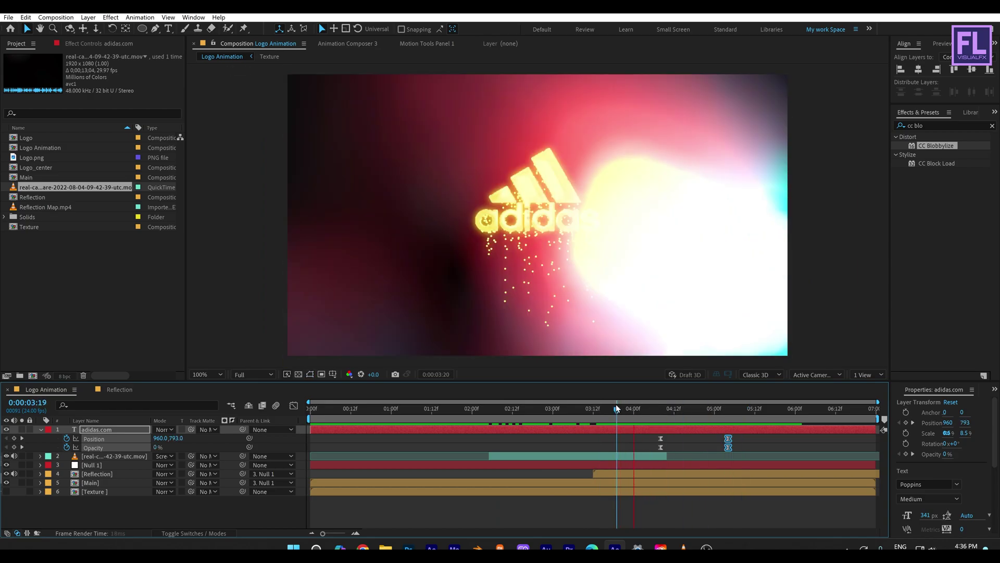
key("space")
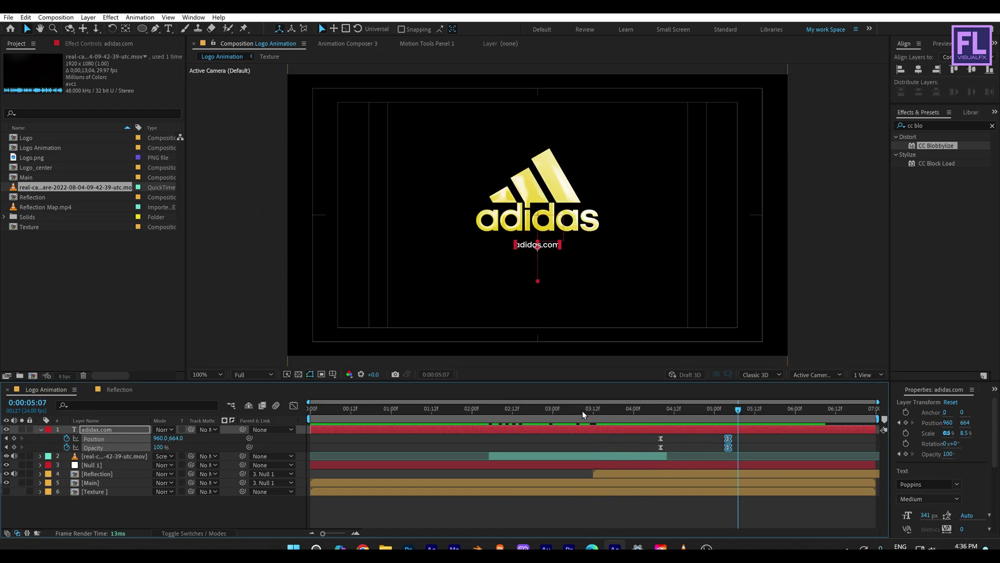
left_click_drag(465, 417, 707, 416)
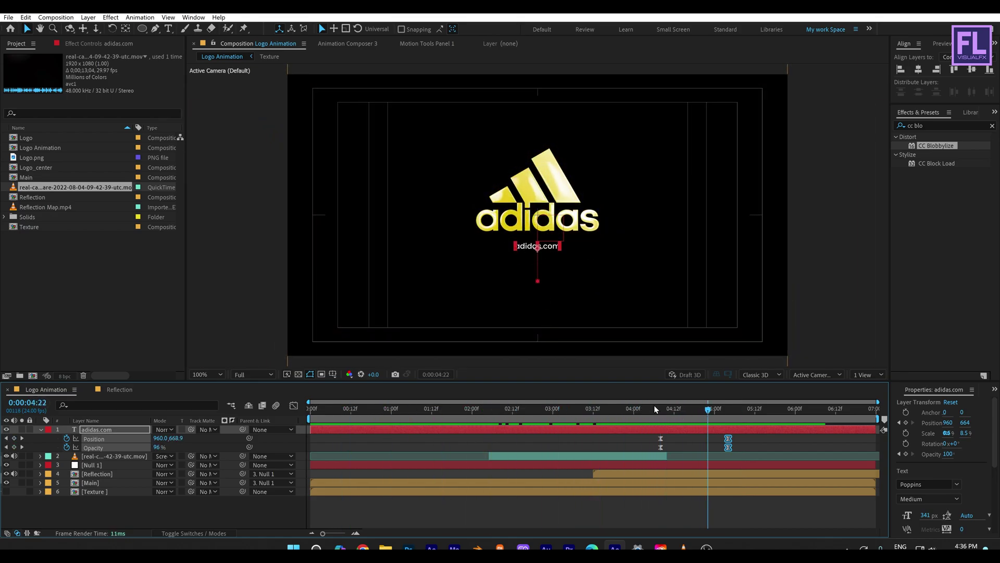
Add an adjustment layer above all layers and apply Sharpen to it with a Sharpen Amount of 10.
key("ctrl+shift+a")
left_click(41, 430)
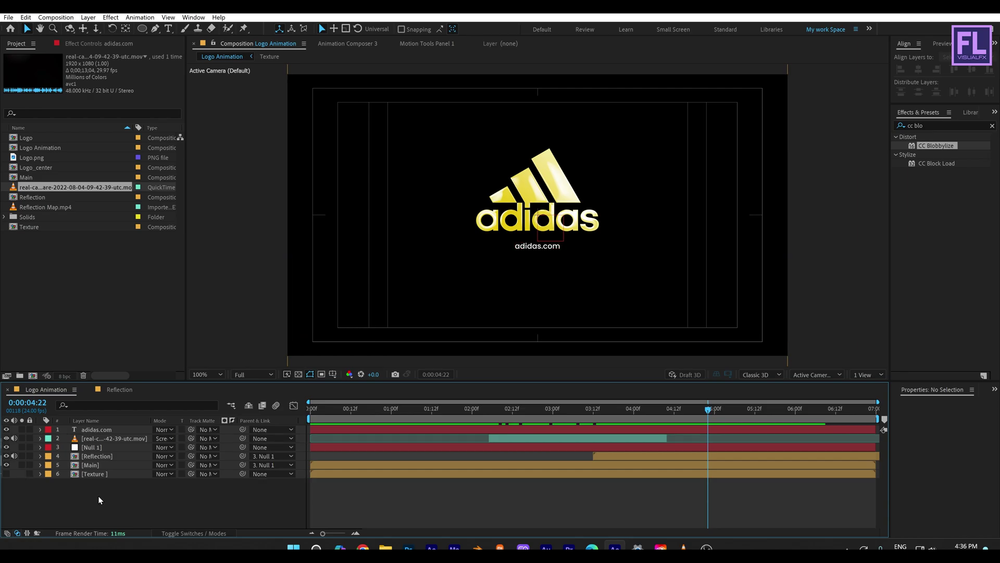
right_click(98, 495)
mouse_move(134, 373)
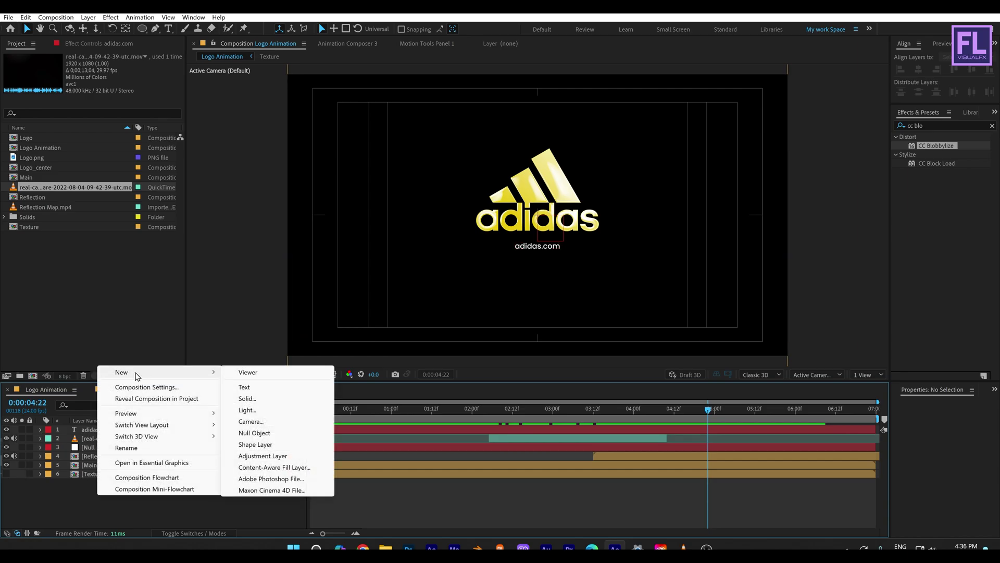
left_click(260, 456)
left_click(934, 126)
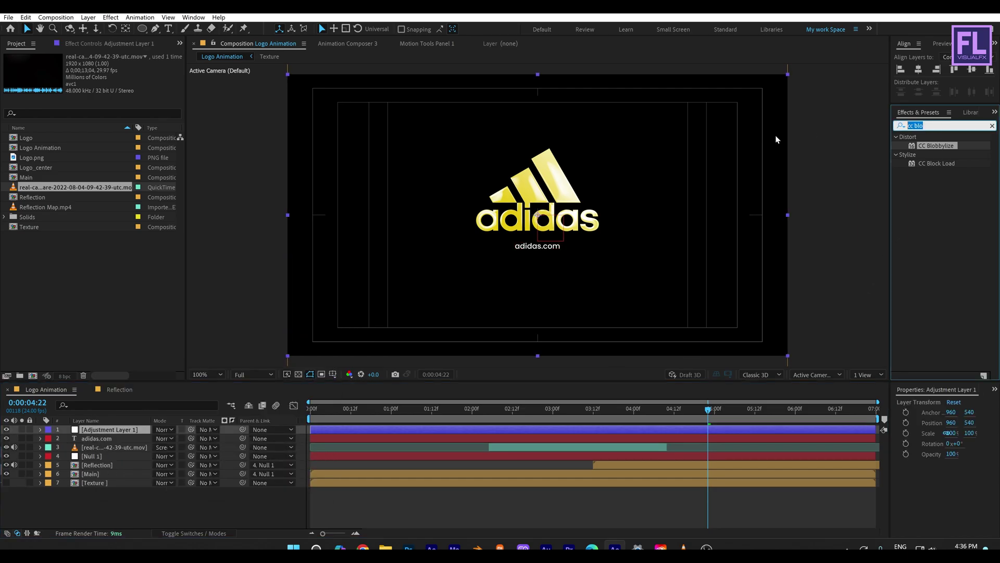
type("shar")
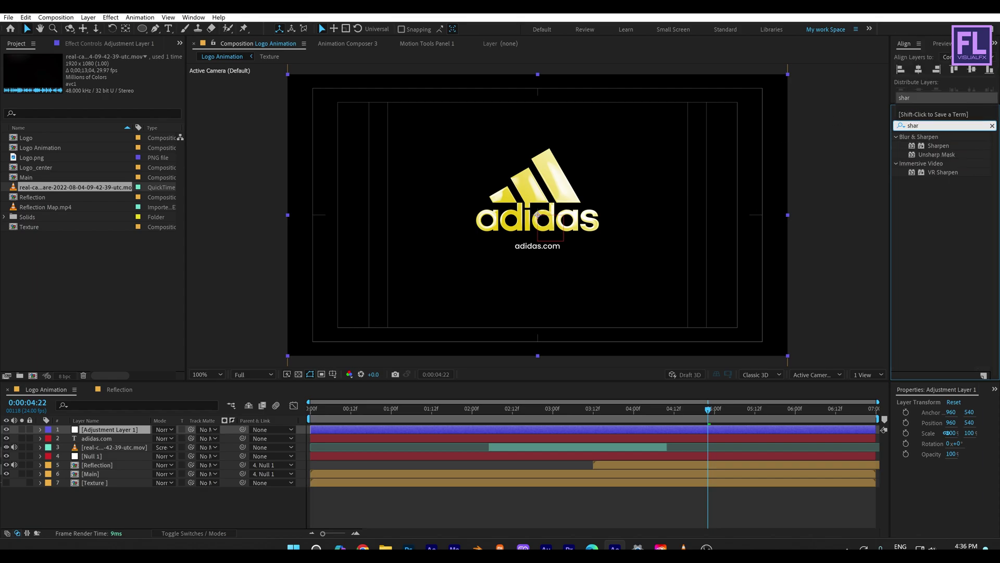
left_click_drag(937, 145, 90, 431)
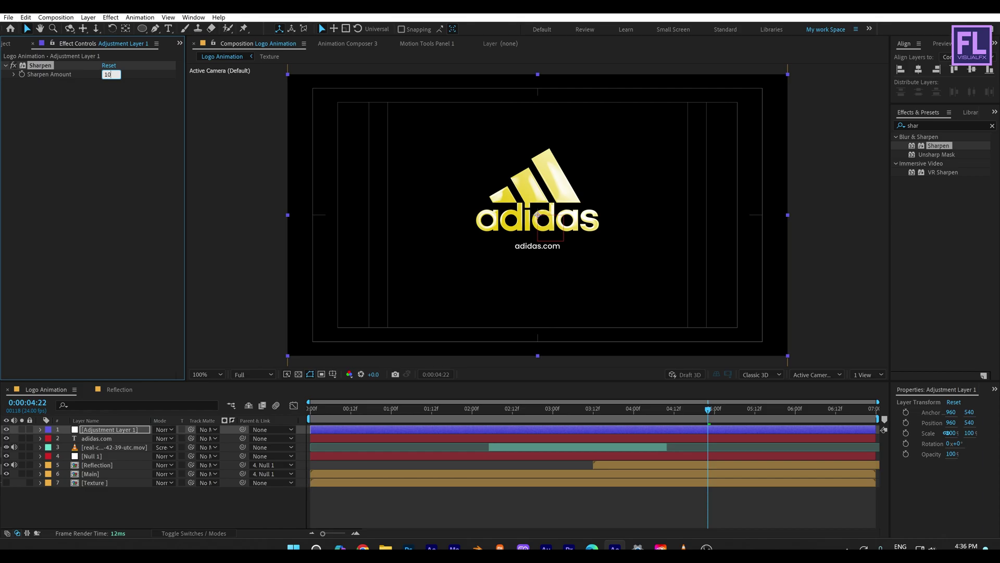
Apply the CC Force Motion Blur effect to the adjustment layer beneath Sharpen.
left_click(952, 125)
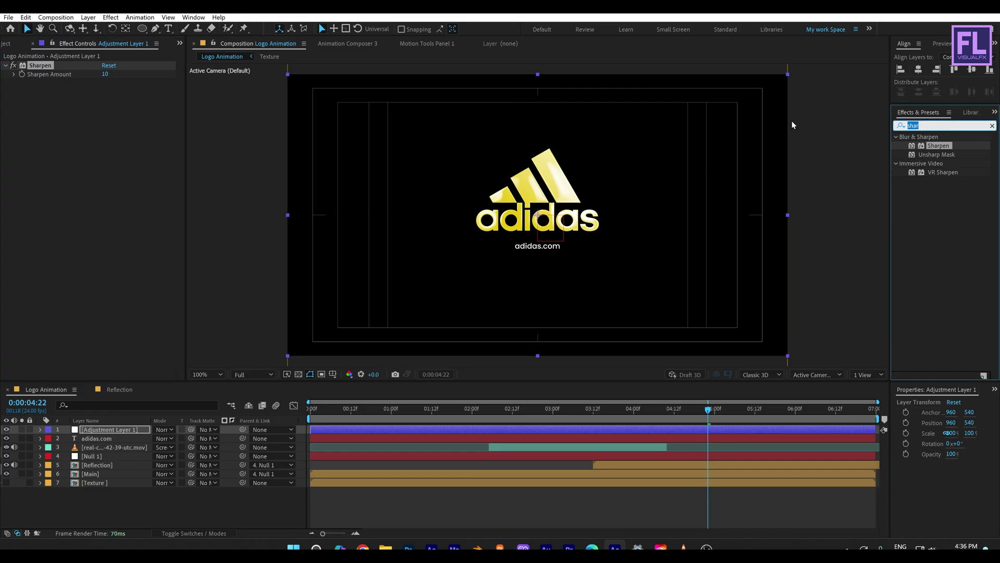
type("cc f")
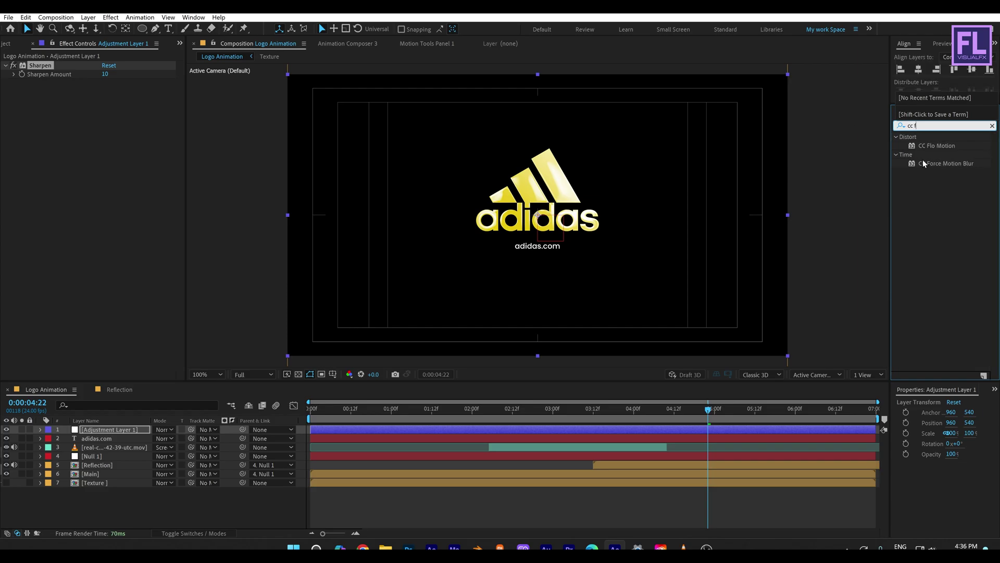
left_click_drag(946, 164, 107, 184)
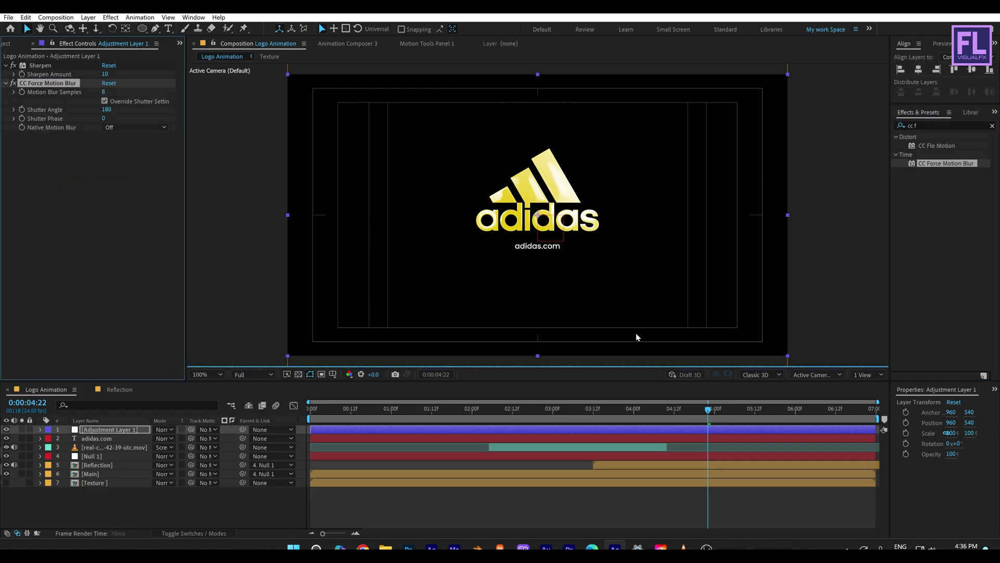
Preview the whole logo animation from 0:00:00:00 in a maximized composition view fitted to the available space.
left_click_drag(625, 409, 415, 402)
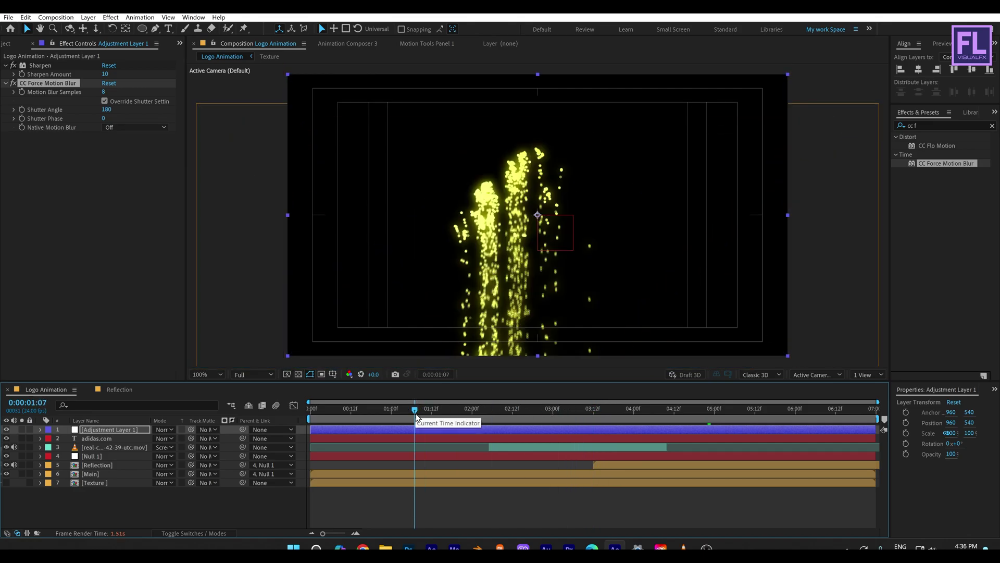
key("Home")
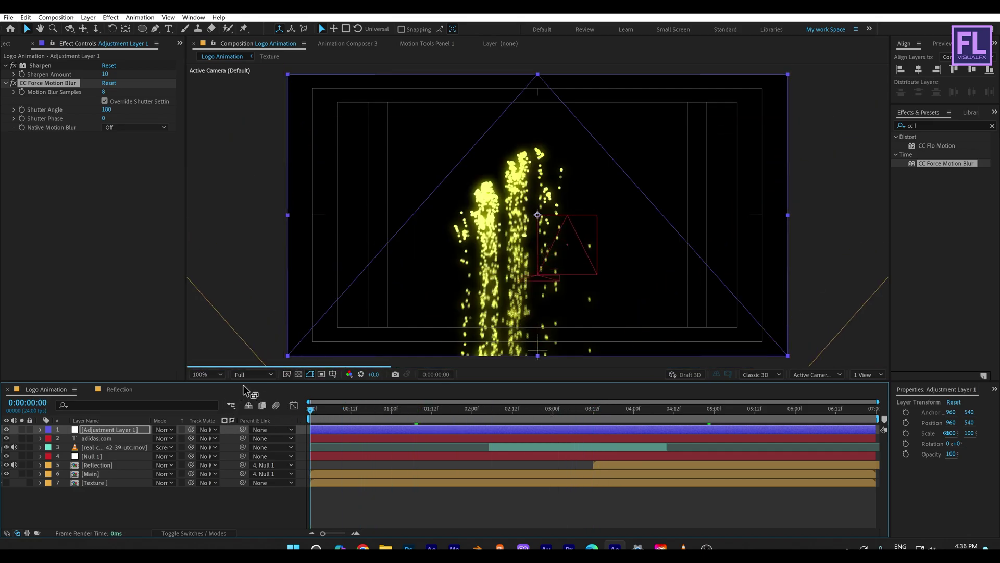
left_click(200, 374)
left_click(208, 190)
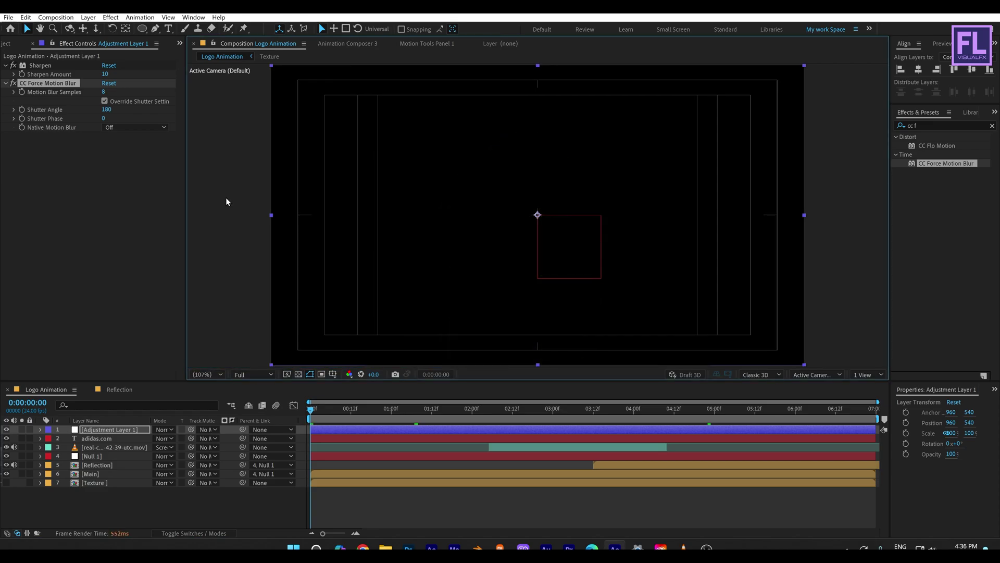
key("grave")
key("space")
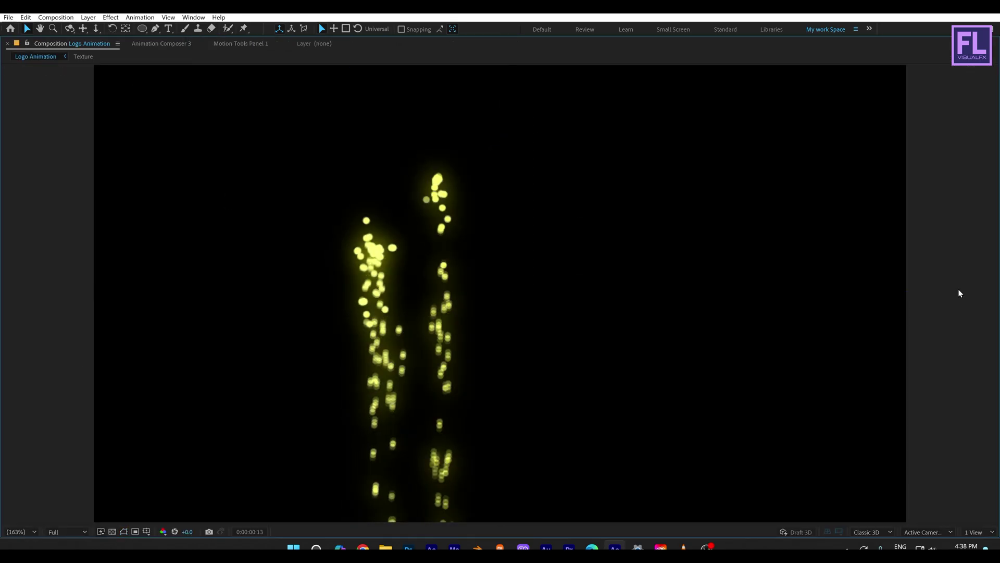